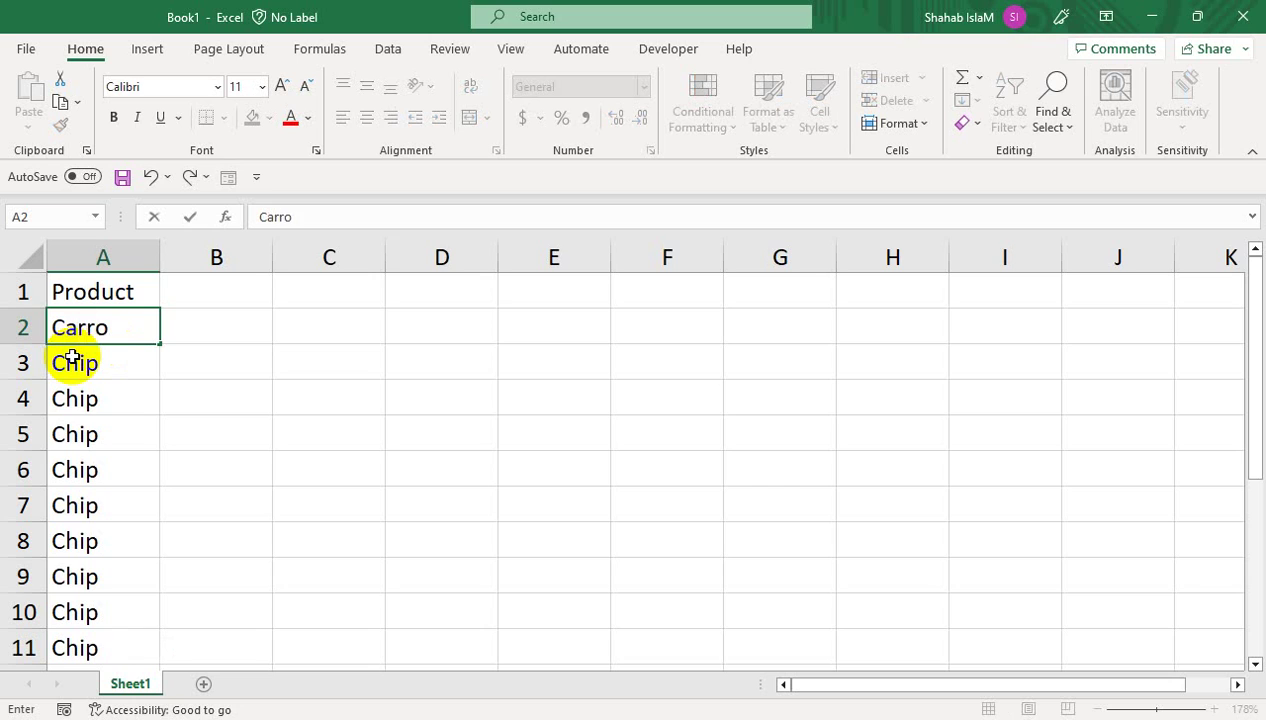
Step: Enter Carrot in A2, fill the product list down to A11, and autofit column A to its contents
click(72, 358)
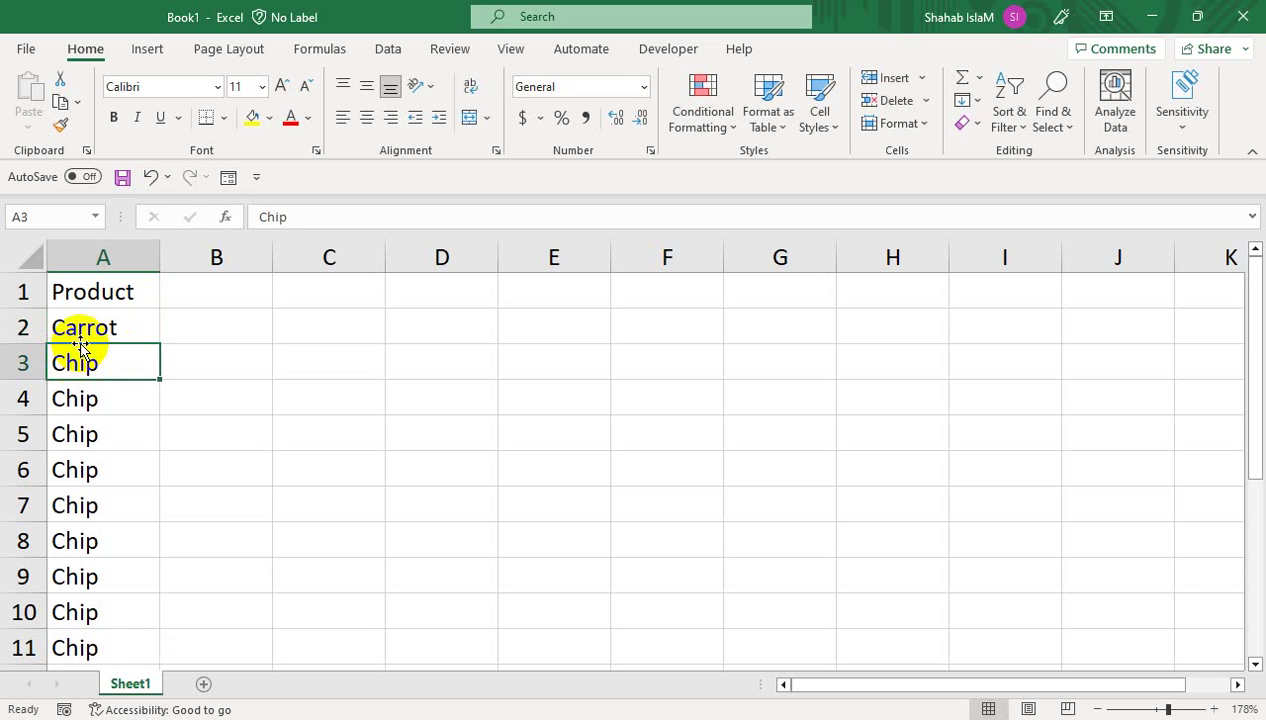
click(103, 336)
click(161, 348)
click(155, 339)
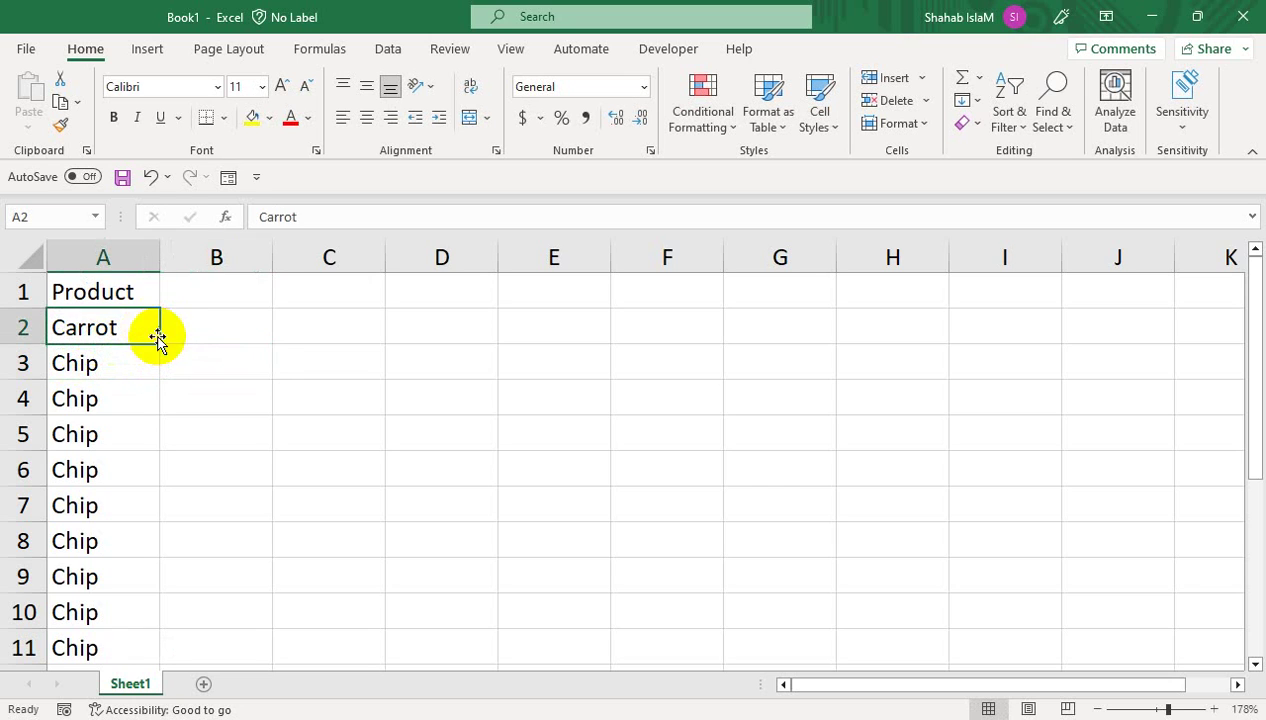
drag(158, 344, 155, 644)
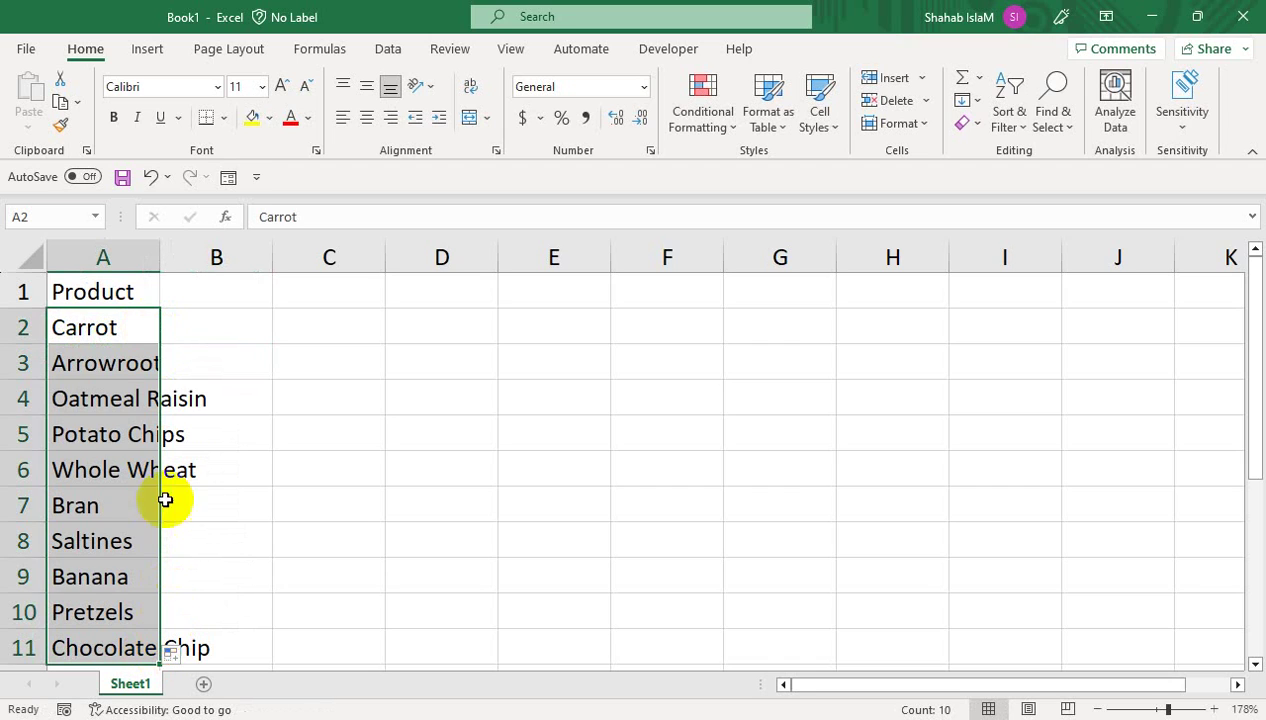
double_click(160, 253)
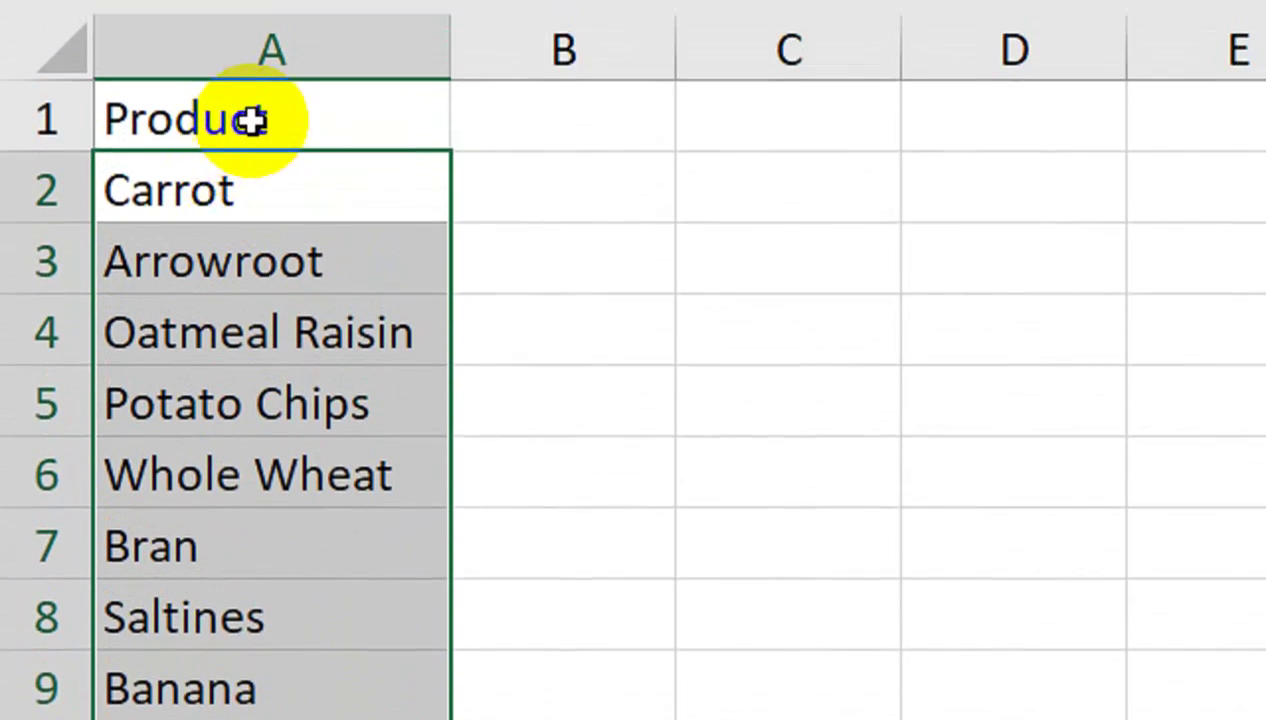
Step: Centre the Product header in A1 and make it bold
click(124, 292)
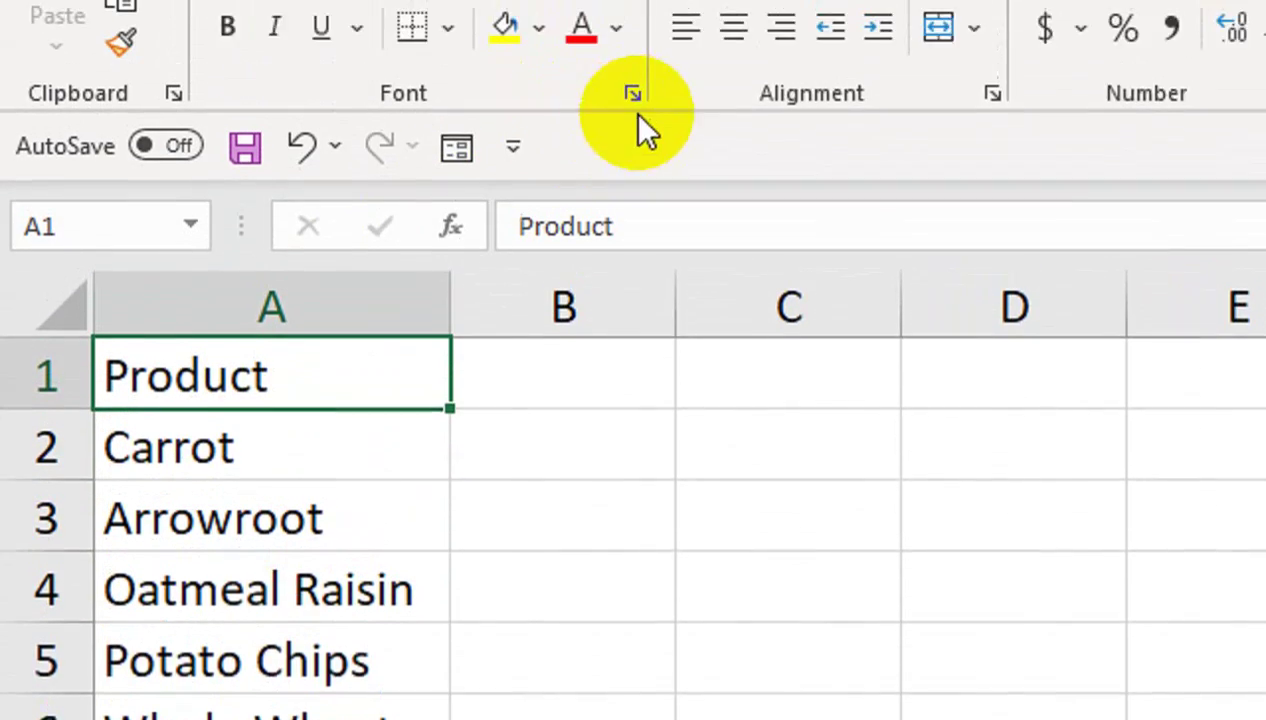
click(734, 30)
click(227, 27)
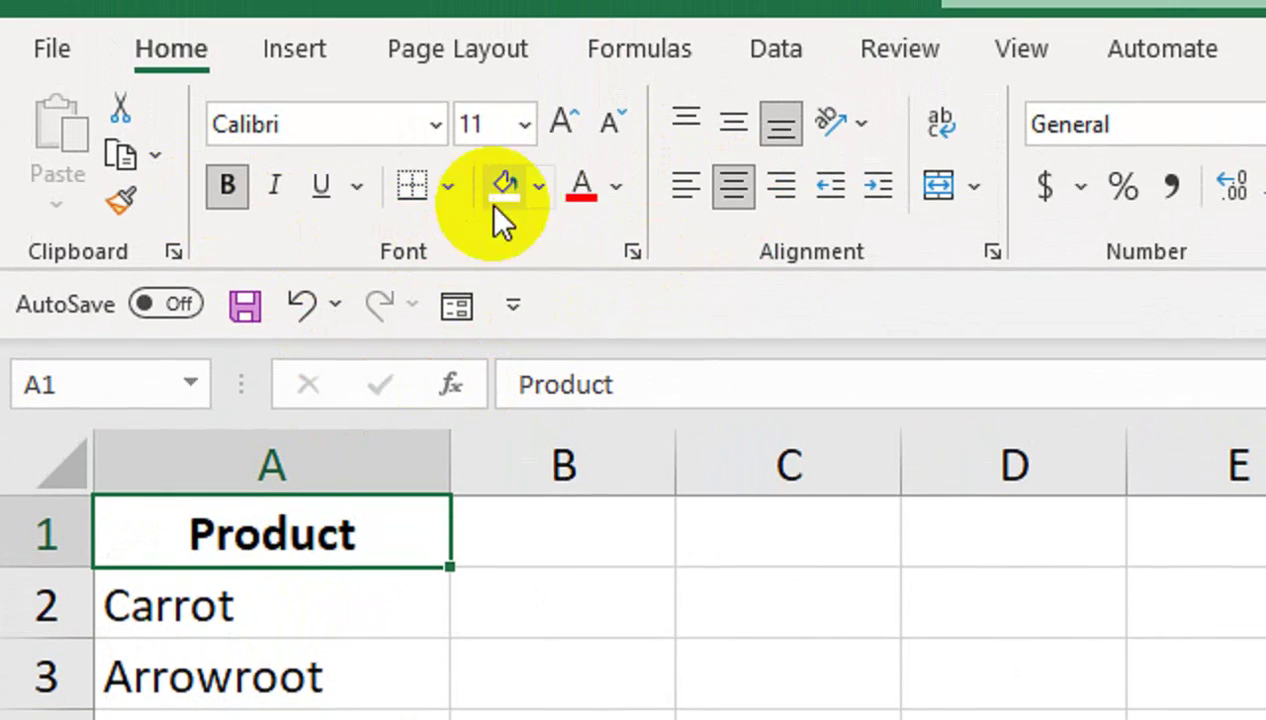
Step: Give the Product header cell a light grey theme fill and enlarge its font by three size increments
click(537, 187)
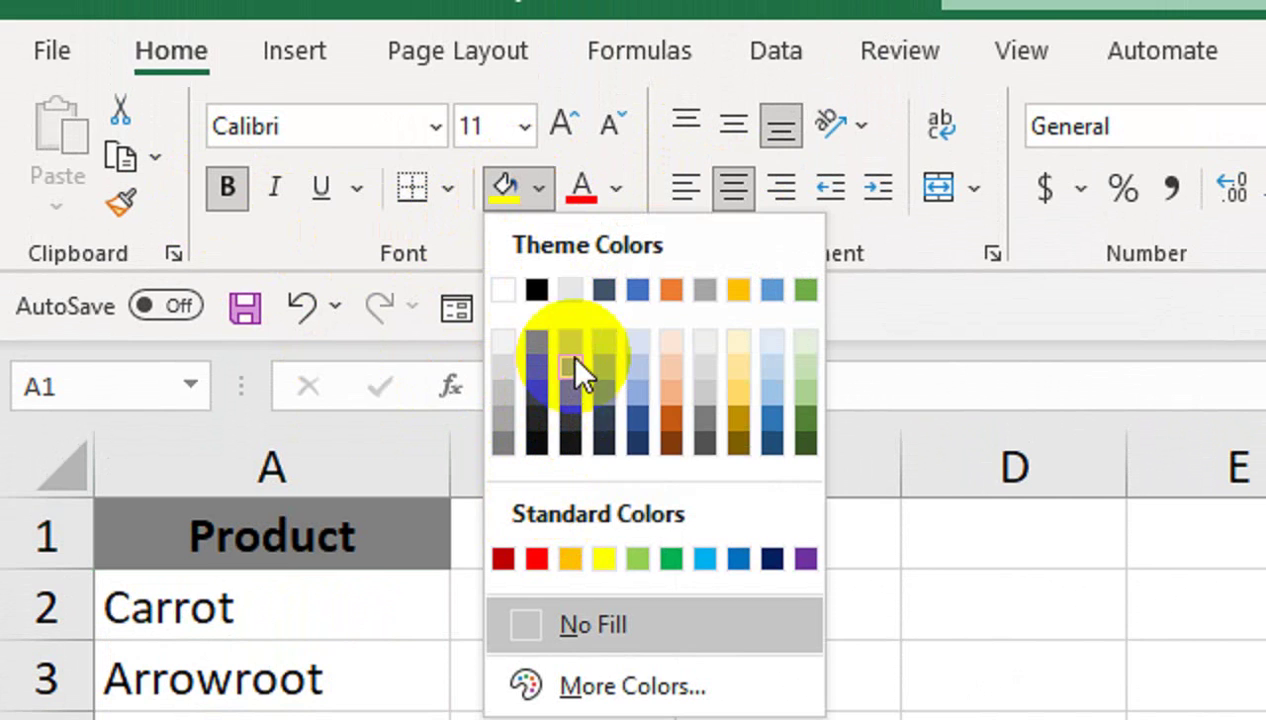
click(557, 288)
click(563, 125)
click(563, 125)
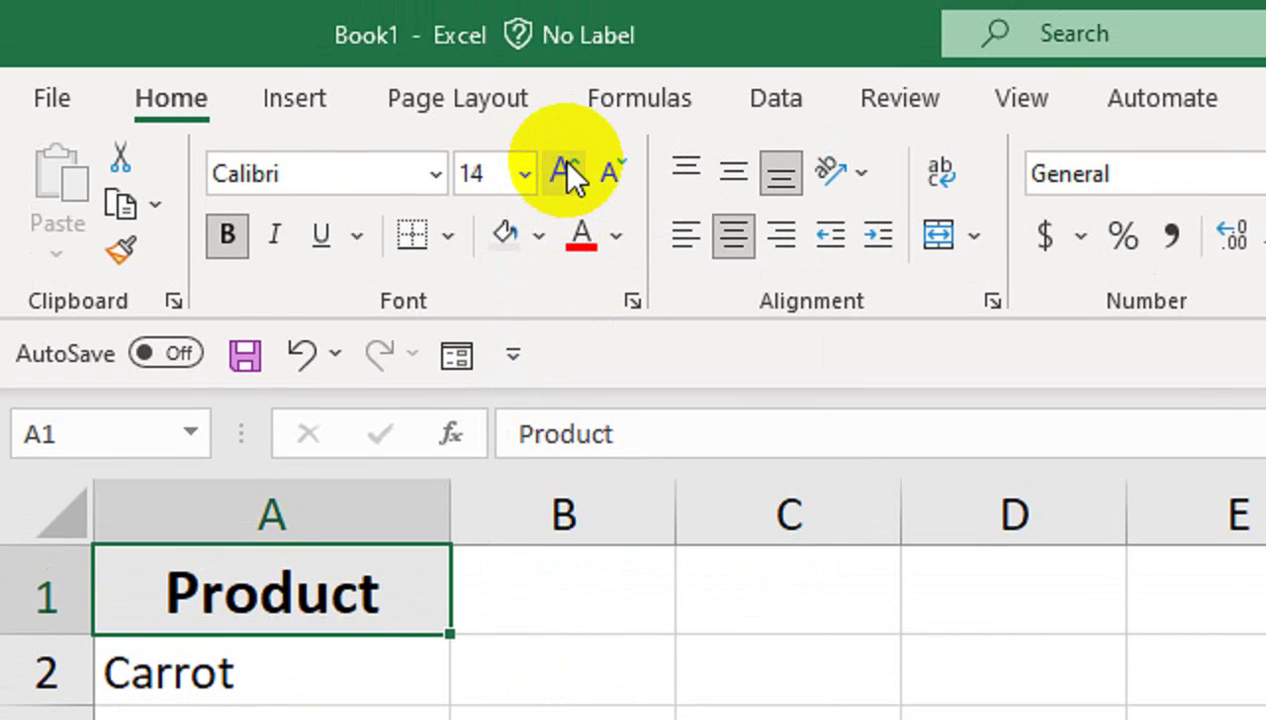
click(561, 159)
click(785, 590)
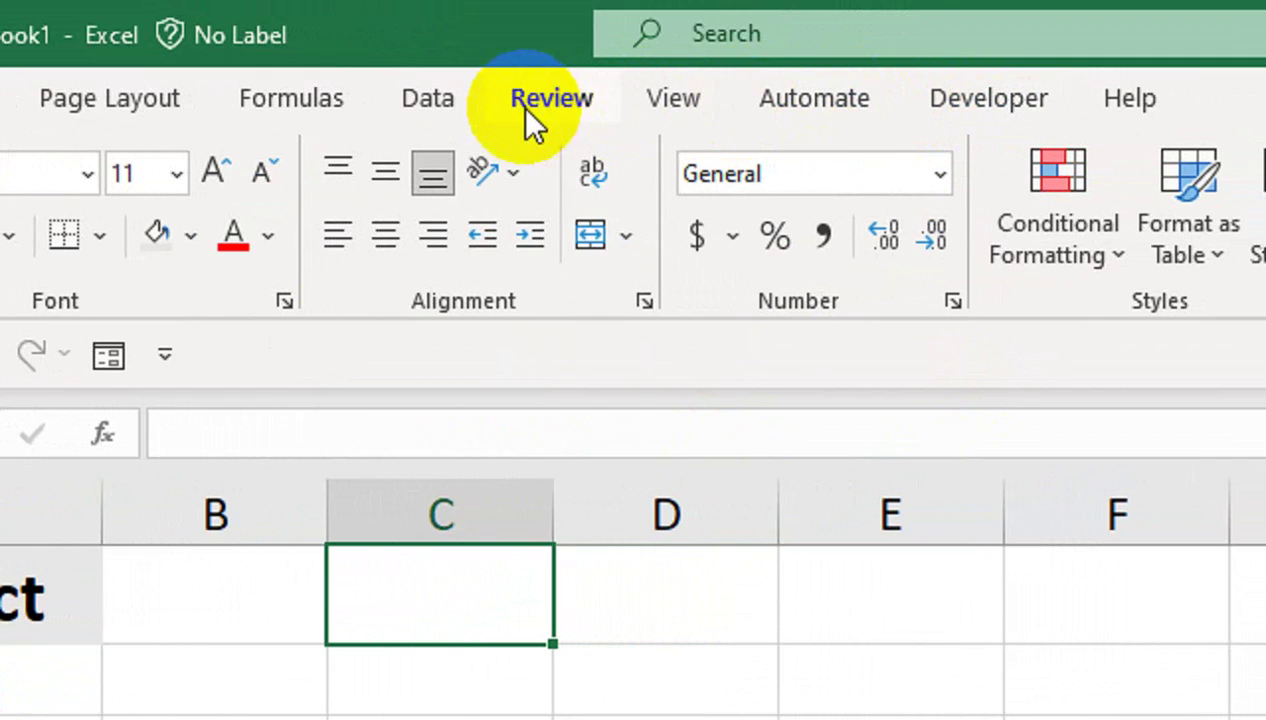
Step: Check whether Developer is enabled in the ribbon customization options, and close them without making changes
right_click(519, 106)
click(560, 138)
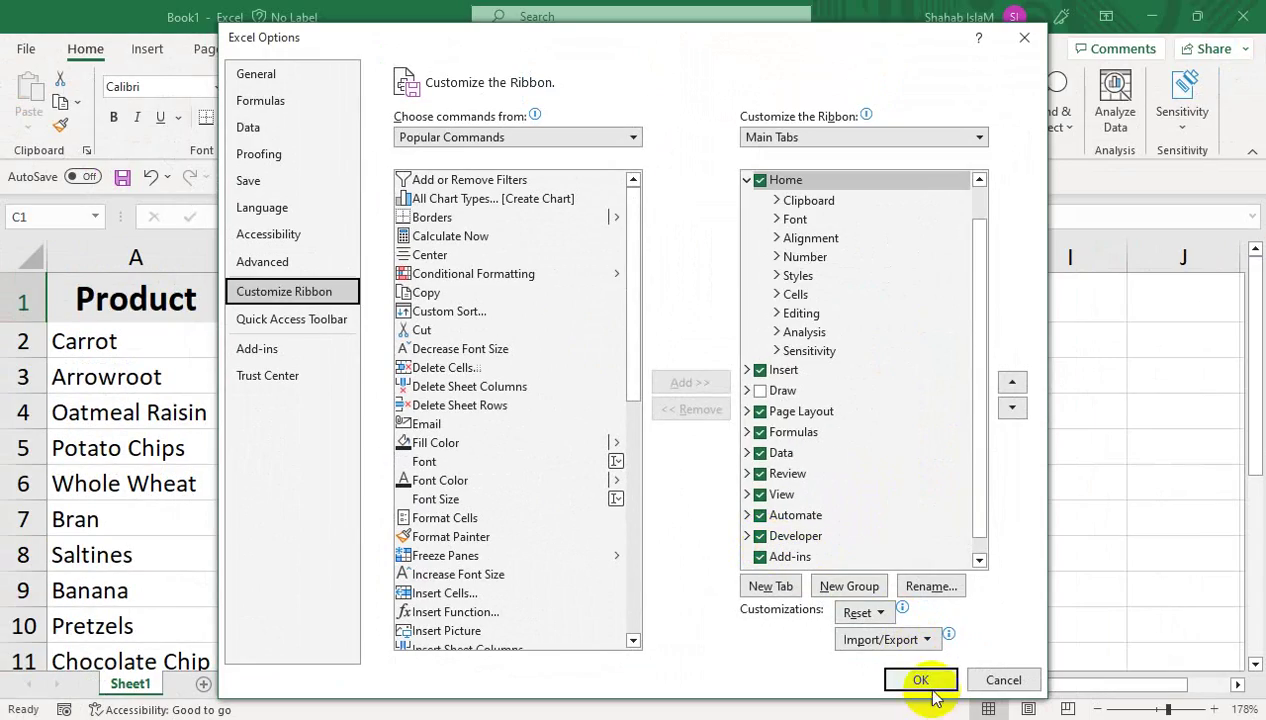
click(975, 683)
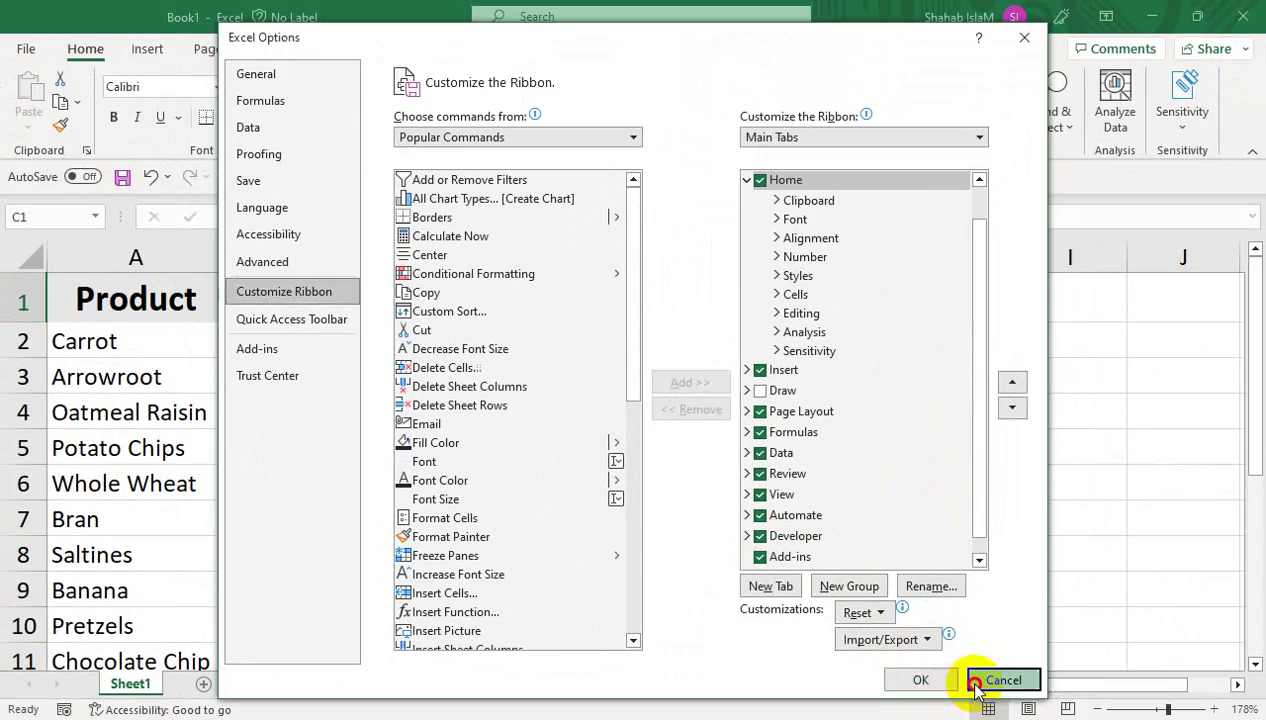
Step: Insert an ActiveX combo box spanning cells E1 to F1
click(674, 50)
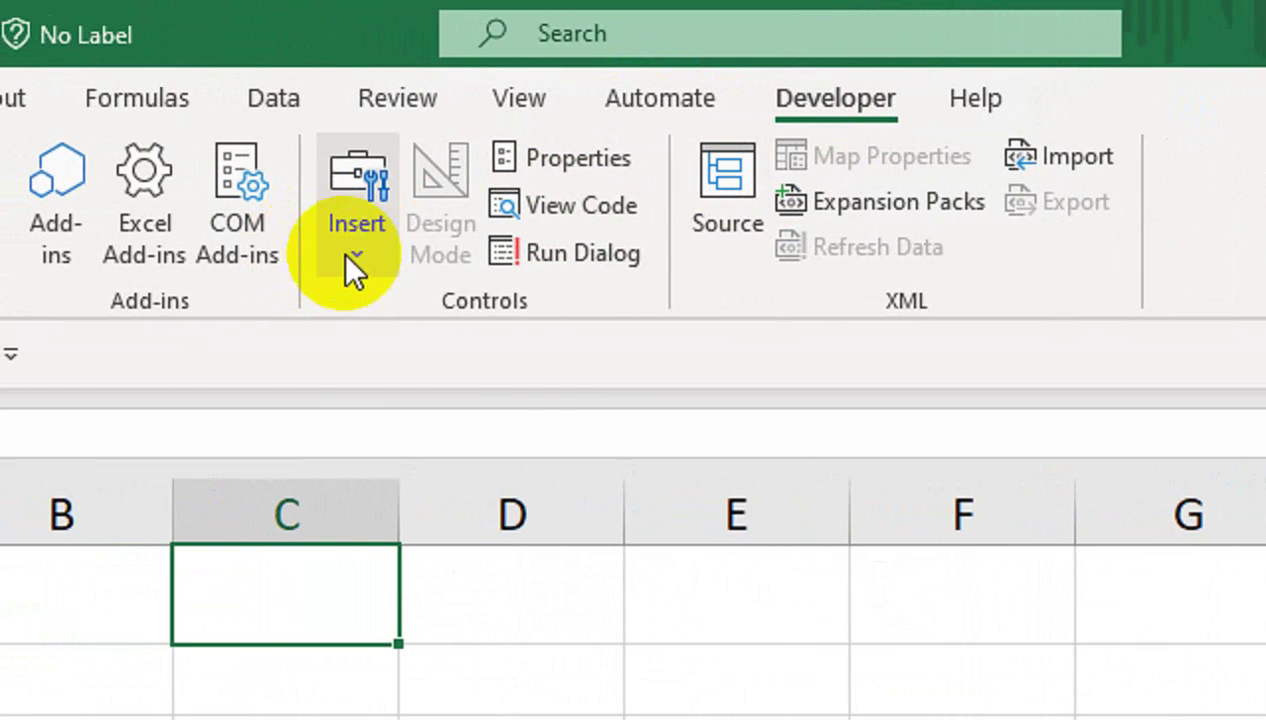
click(352, 250)
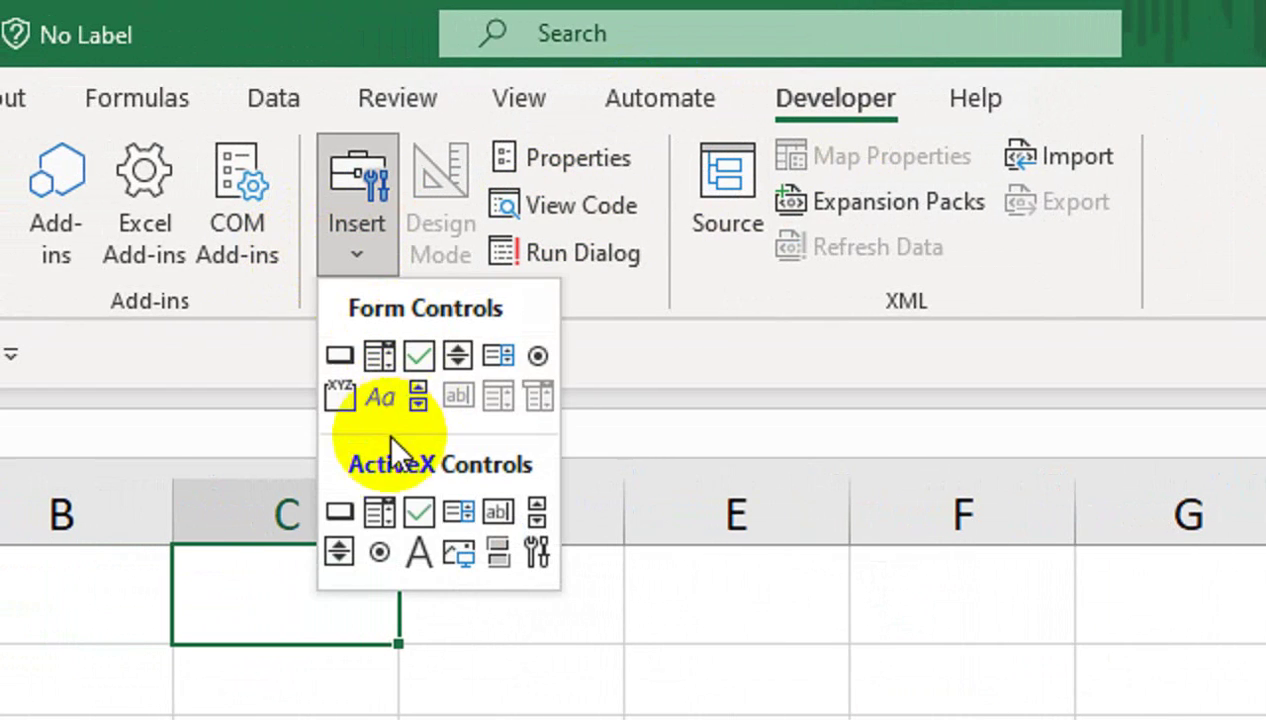
click(370, 510)
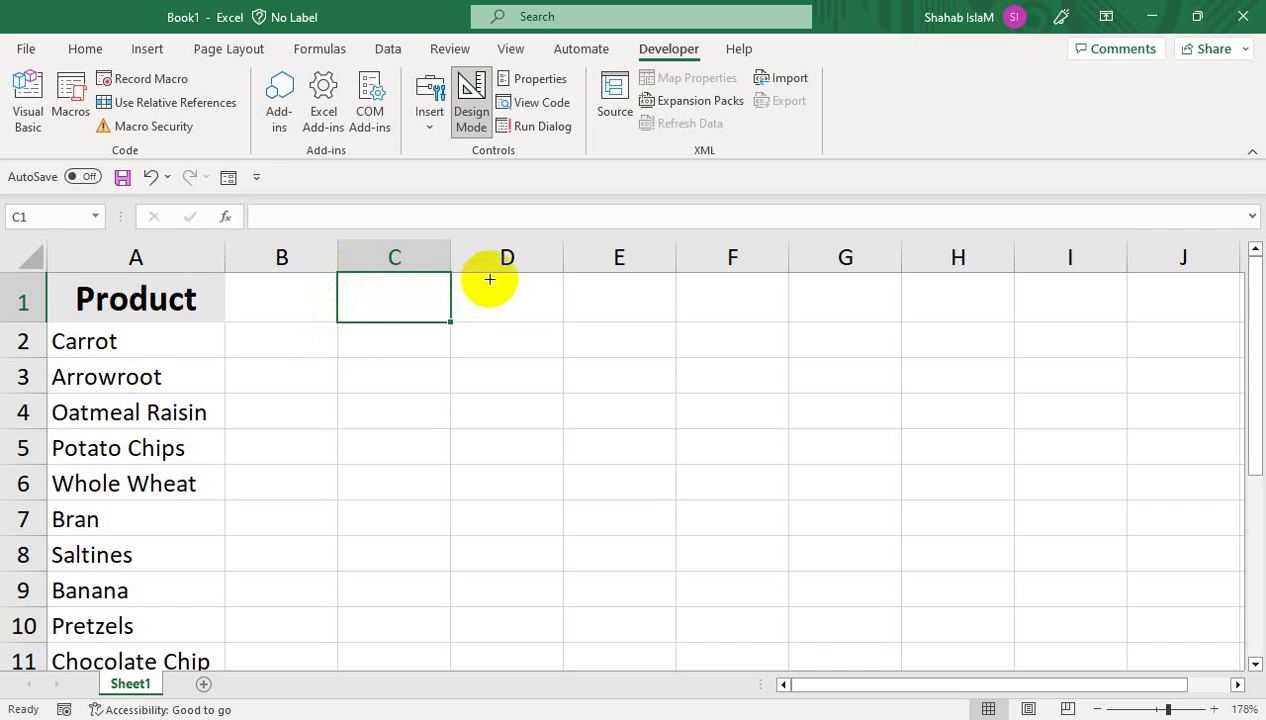
drag(563, 276, 788, 320)
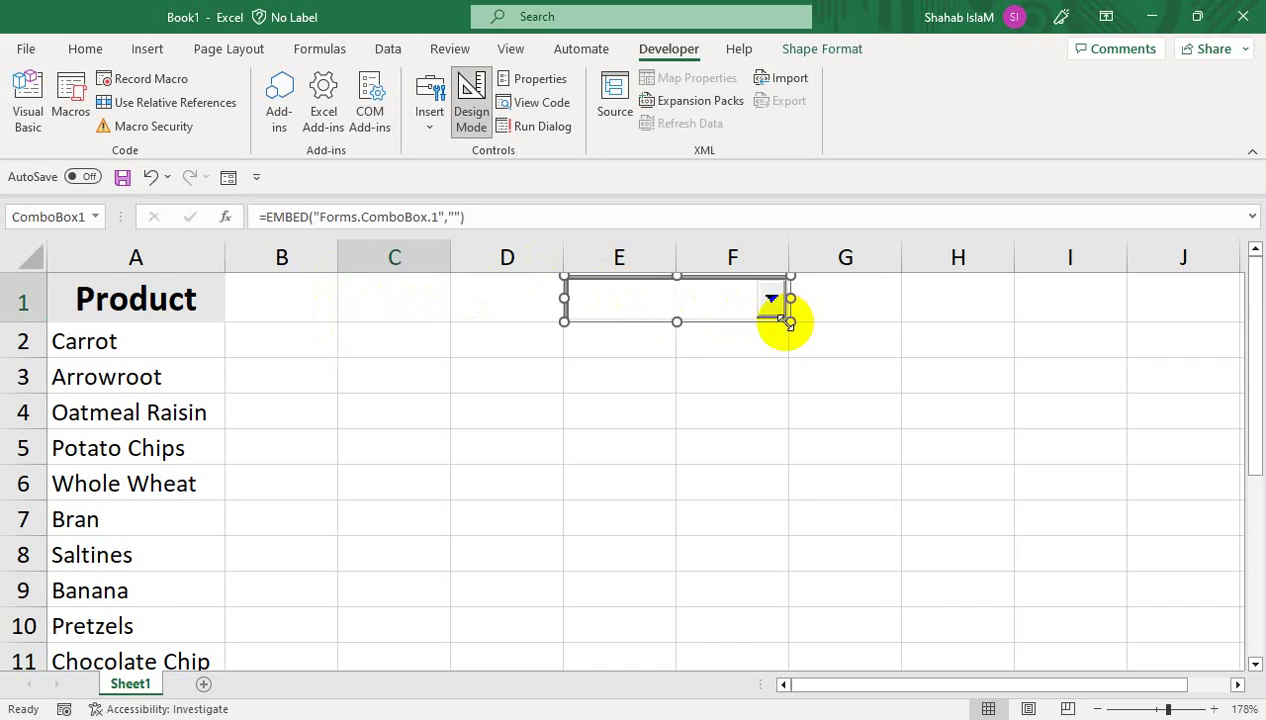
Step: Open the combo box's properties and set AutoWordSelect to False
right_click(721, 303)
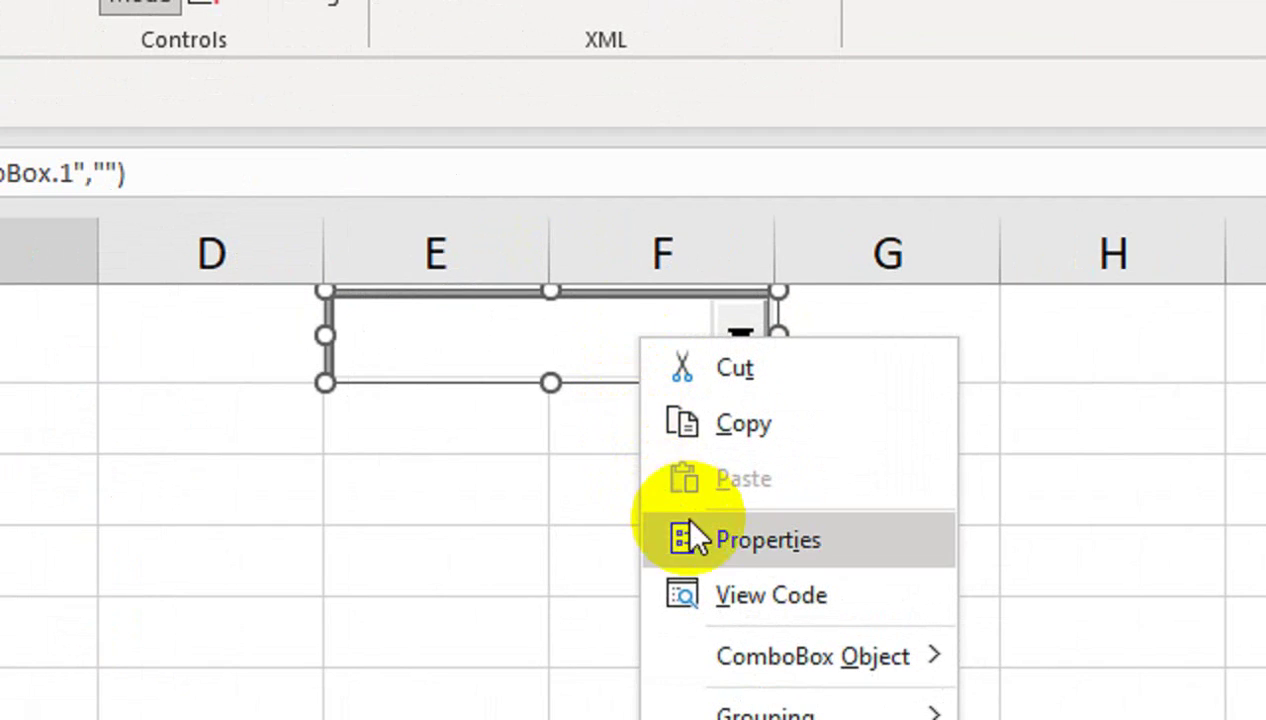
click(752, 400)
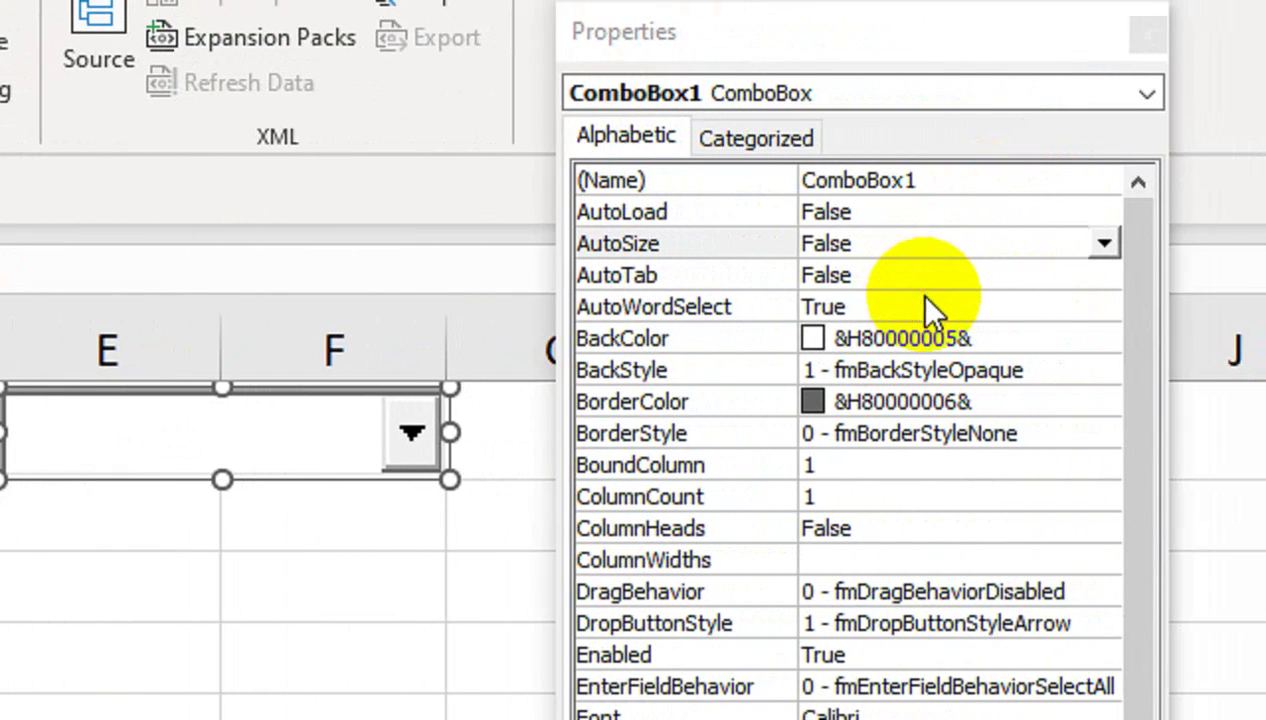
click(1150, 307)
click(1009, 307)
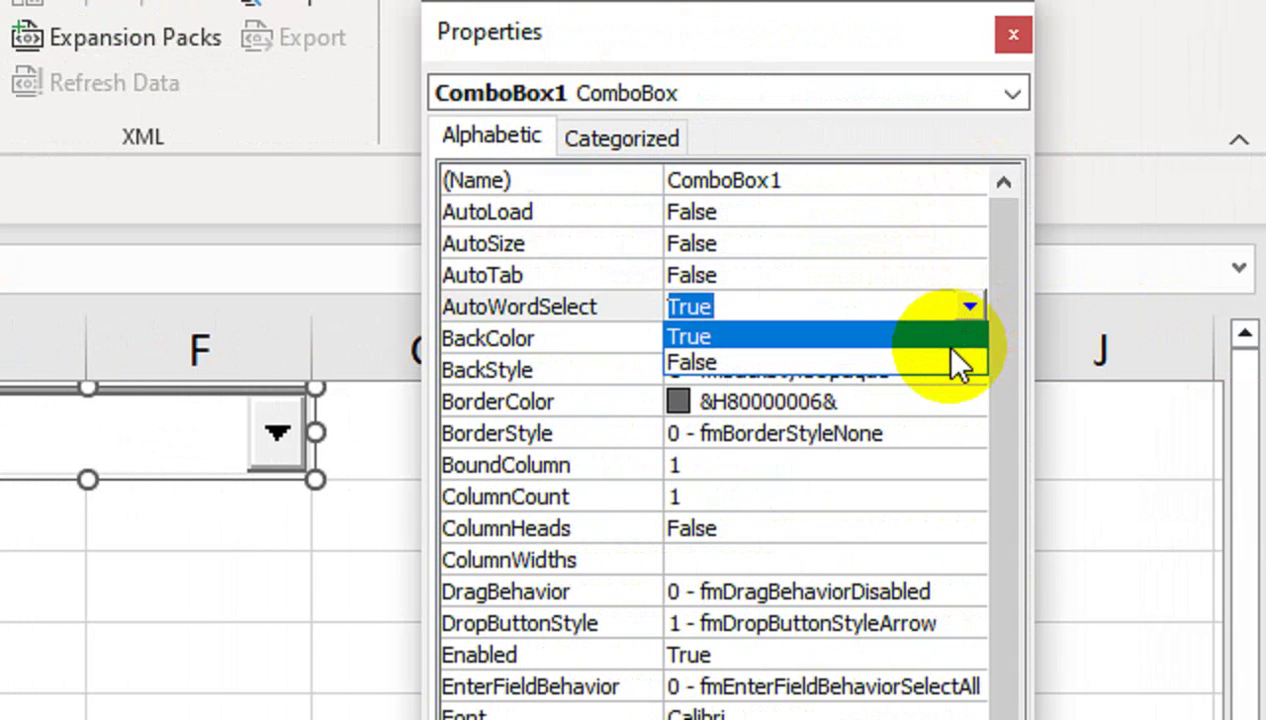
click(925, 363)
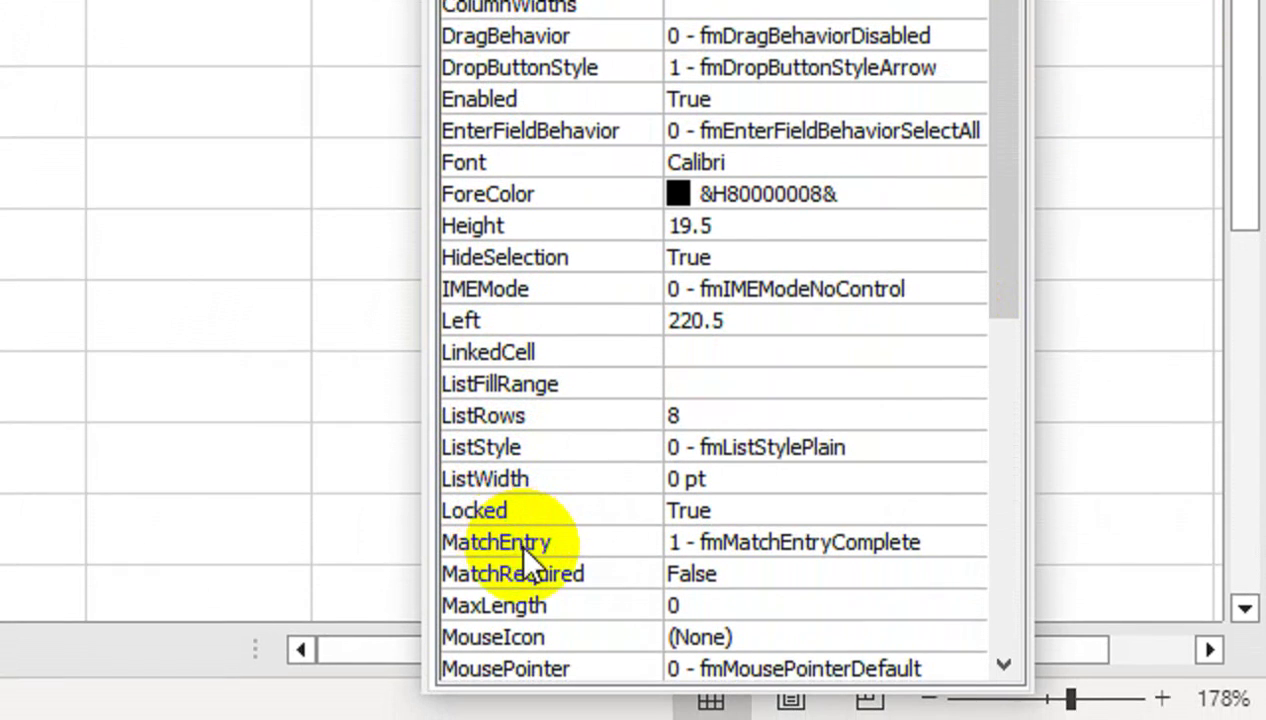
click(698, 353)
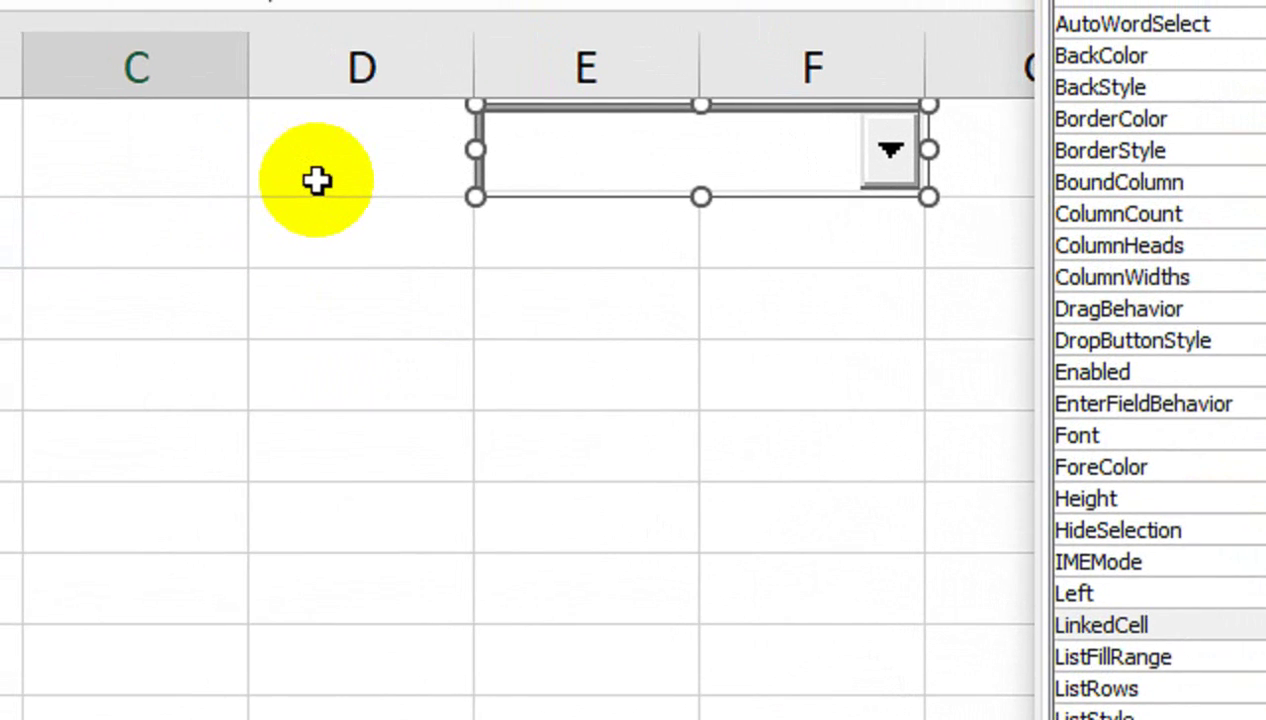
click(135, 172)
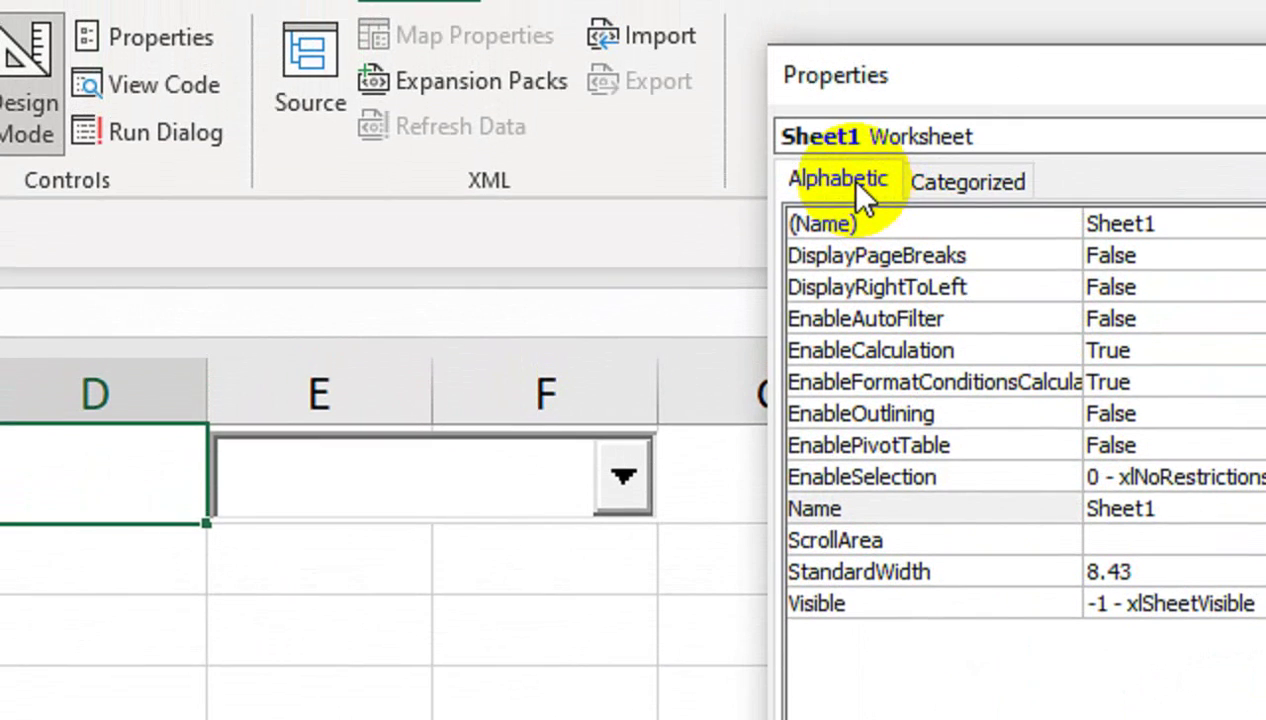
click(925, 182)
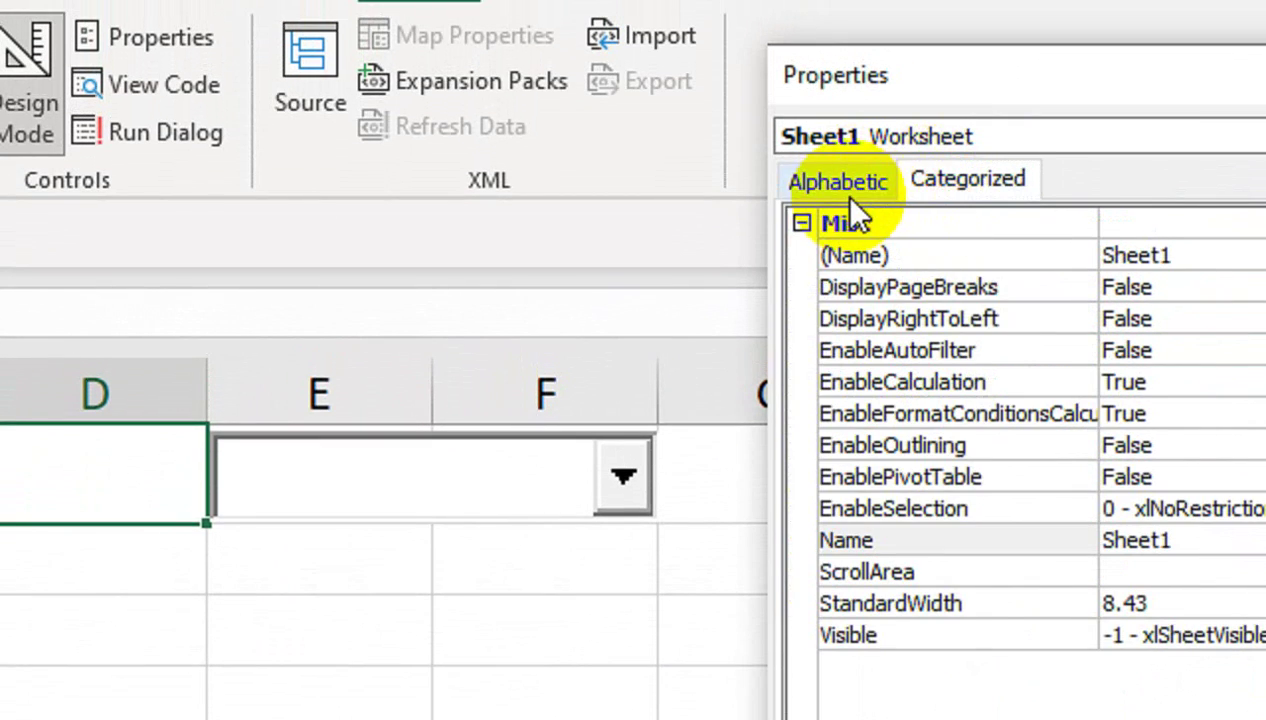
click(815, 190)
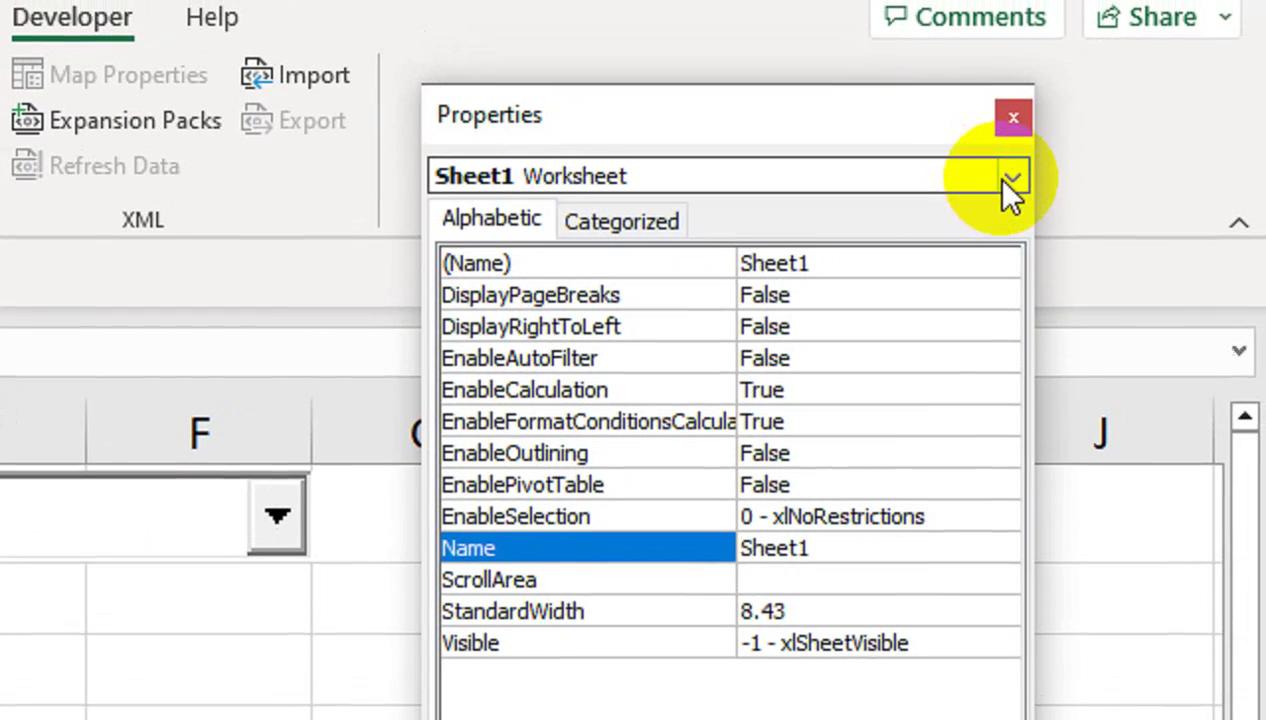
click(1116, 152)
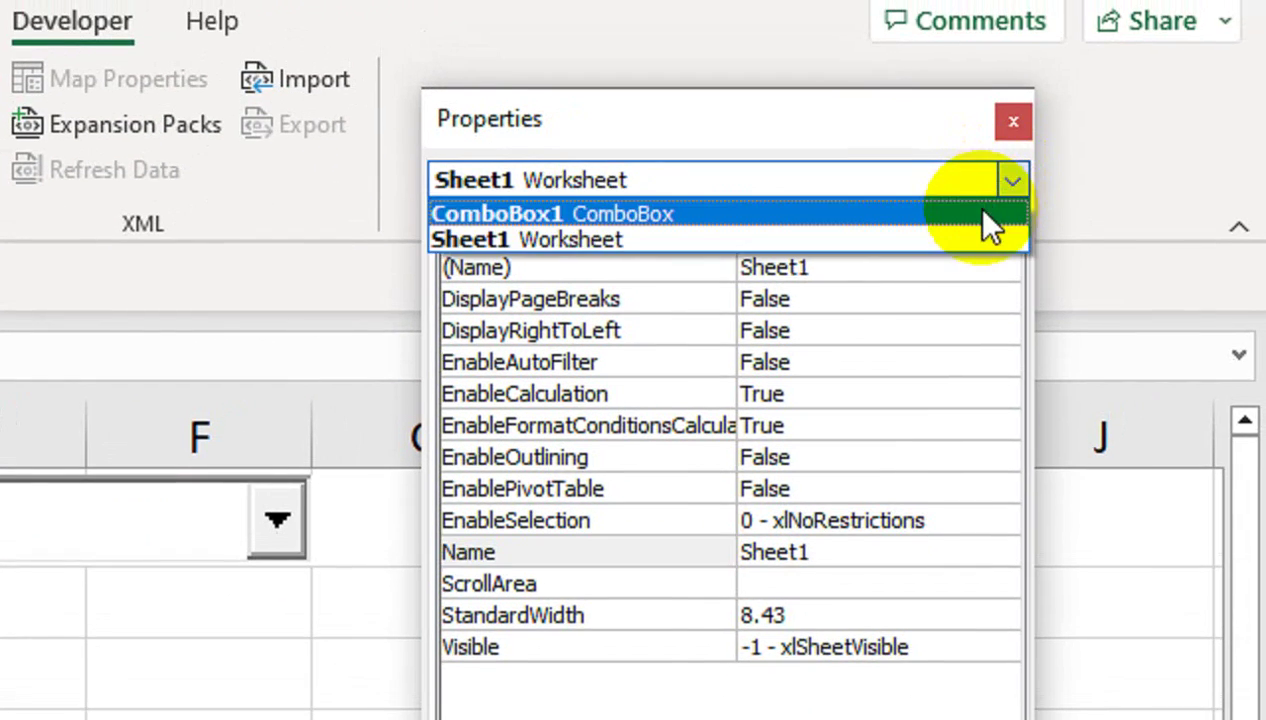
click(1094, 198)
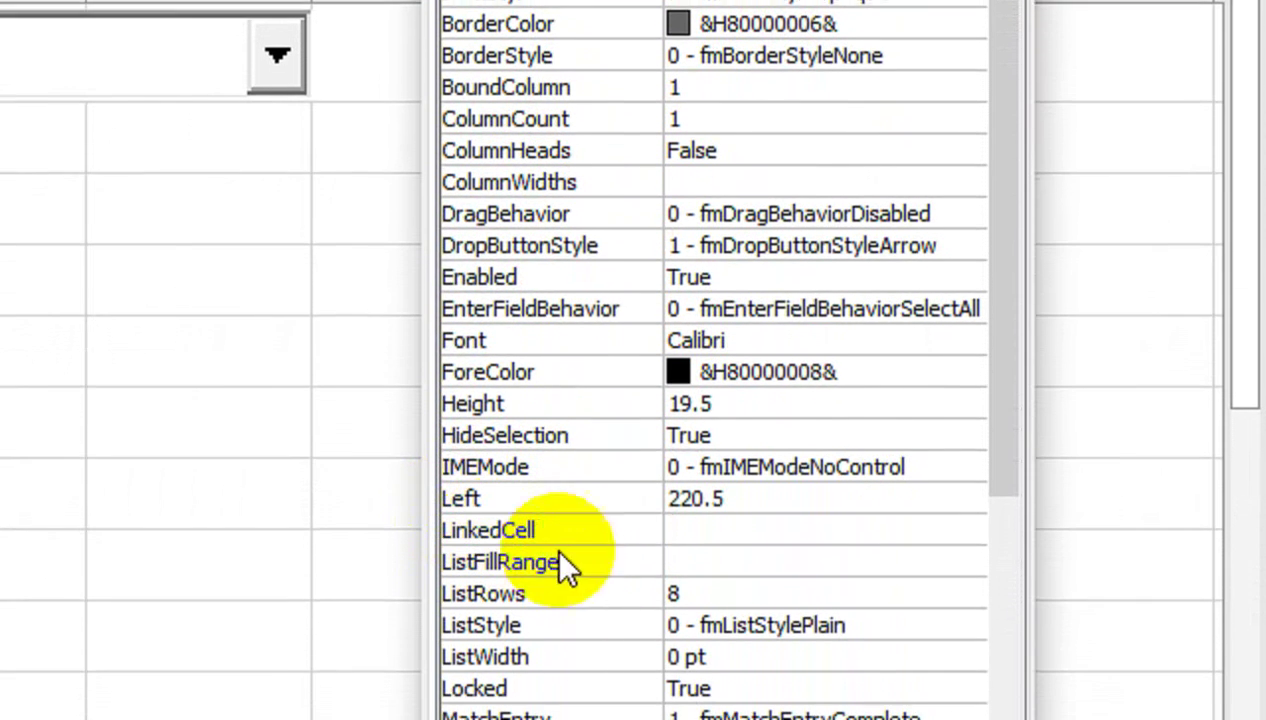
Step: Set the combo box's LinkedCell to D1 and try to set its ListFillRange to DropDownLista
click(697, 524)
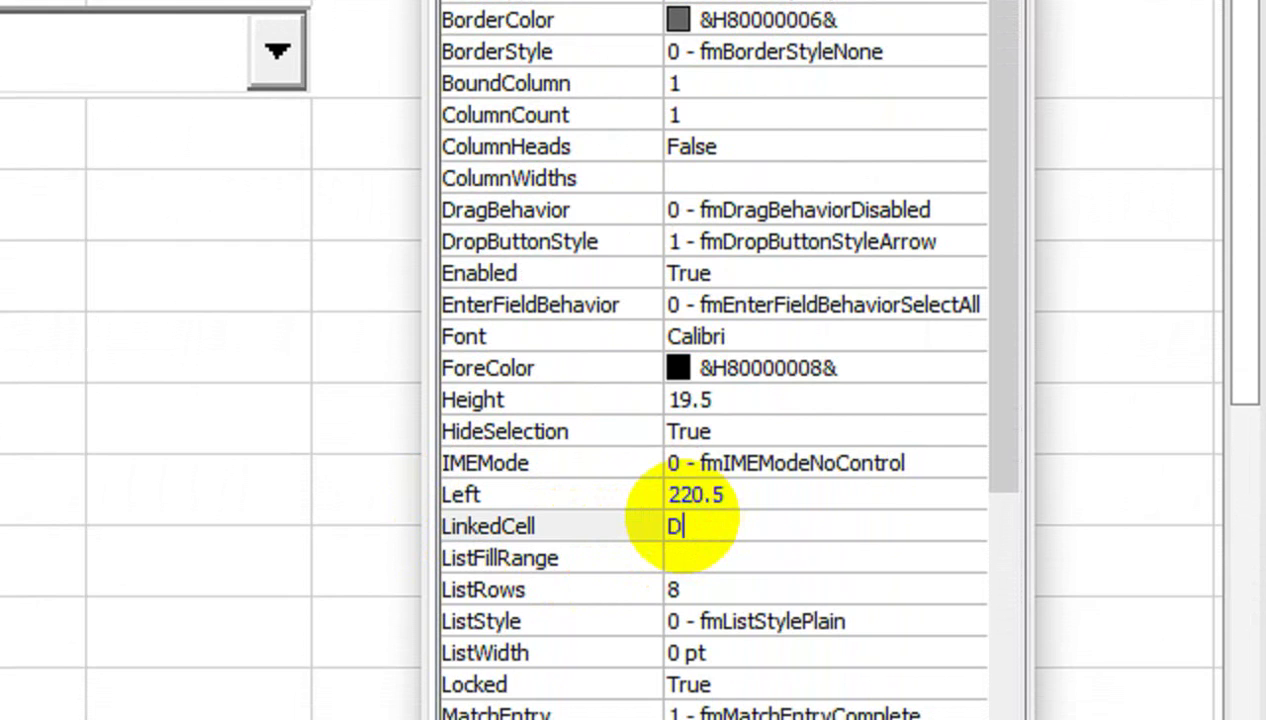
text(D1)
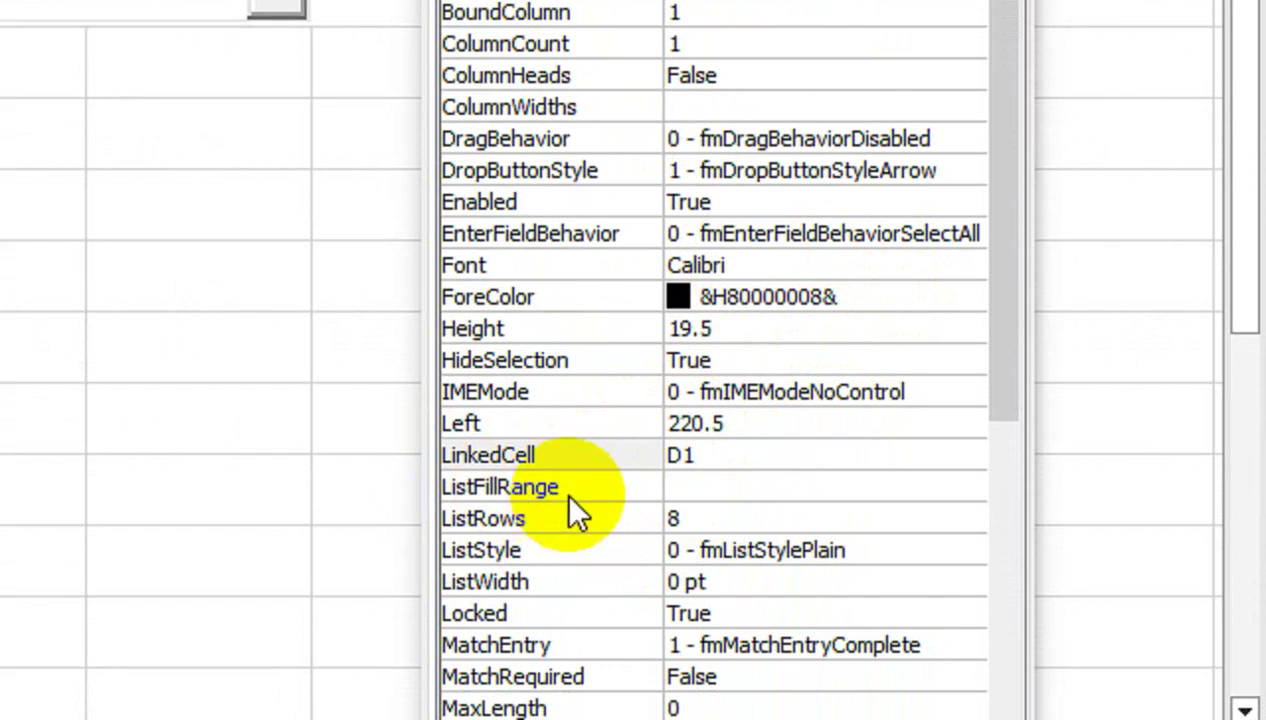
click(855, 487)
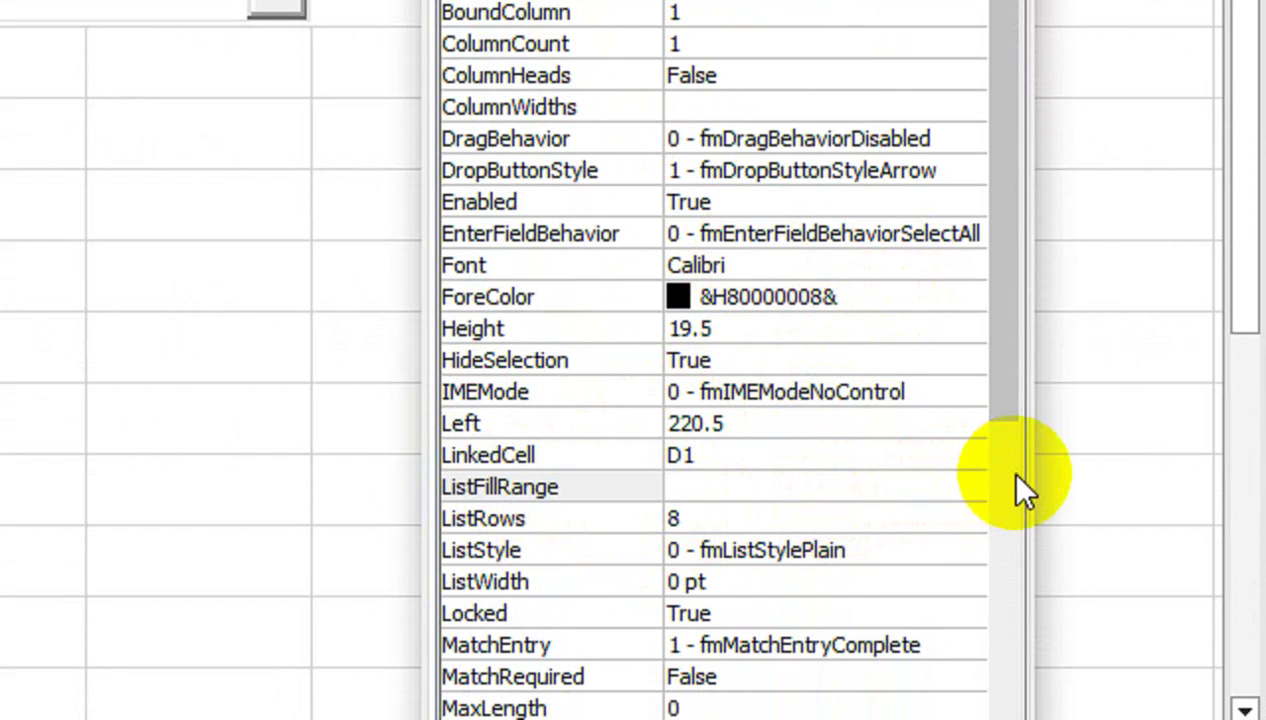
drag(1040, 461, 1150, 461)
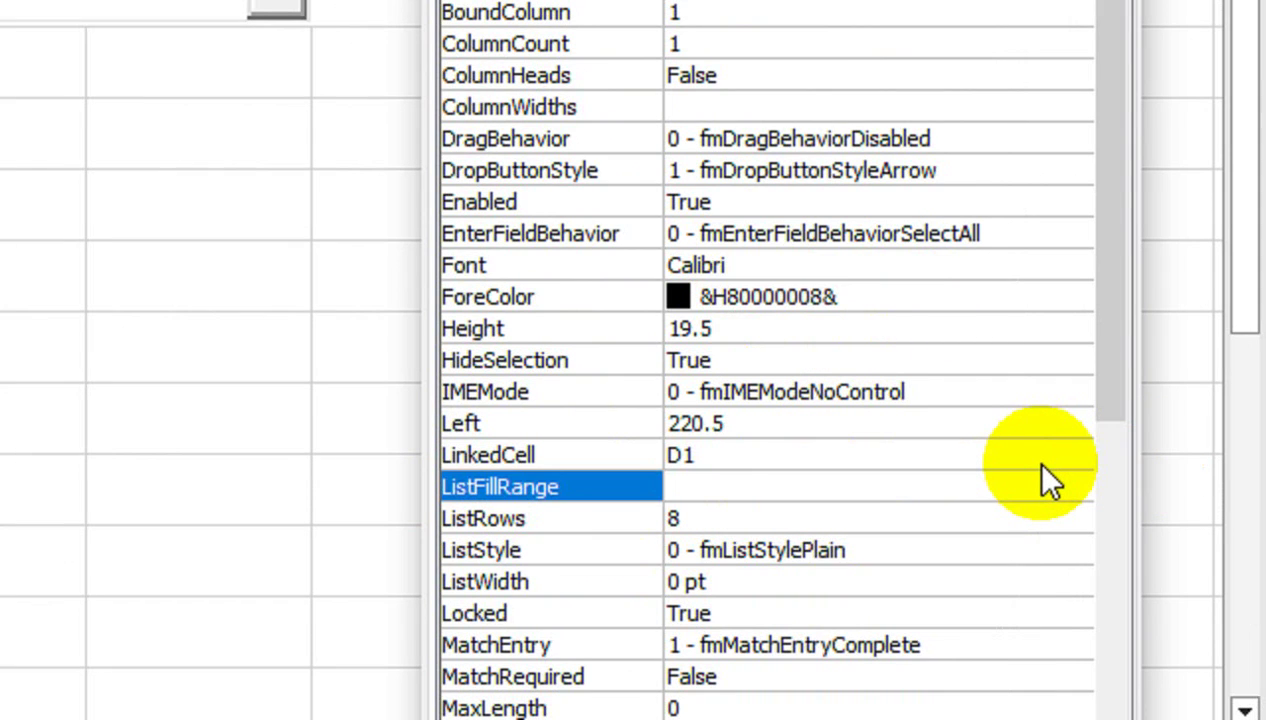
click(710, 490)
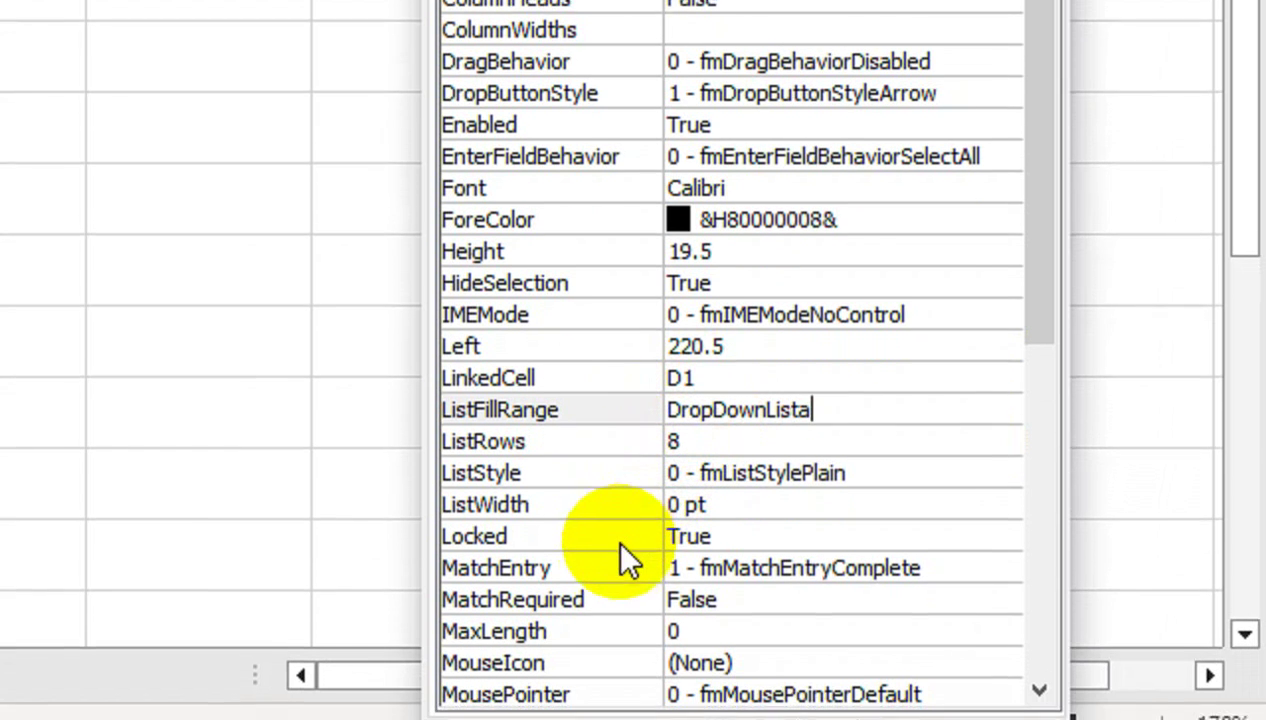
text(DropDownLista)
Step: Set the combo box's MatchEntry to 2 - fmMatchEntryNone and close its properties
click(876, 569)
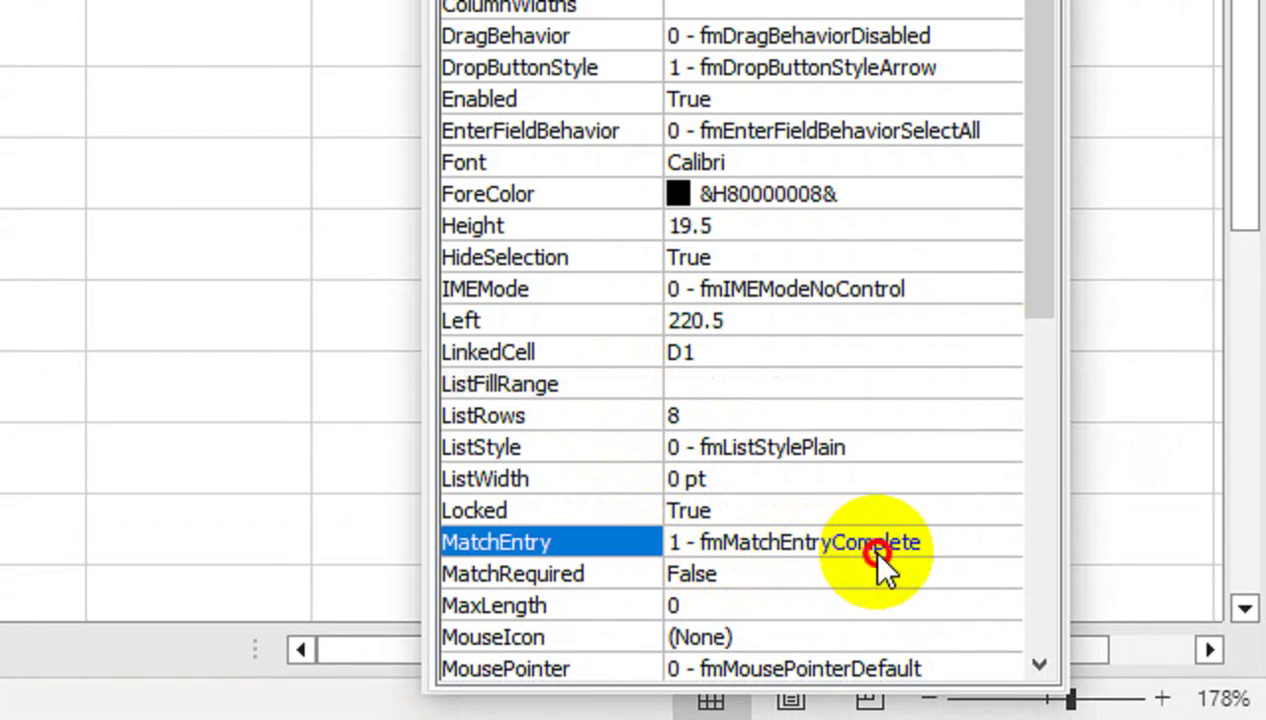
click(1000, 540)
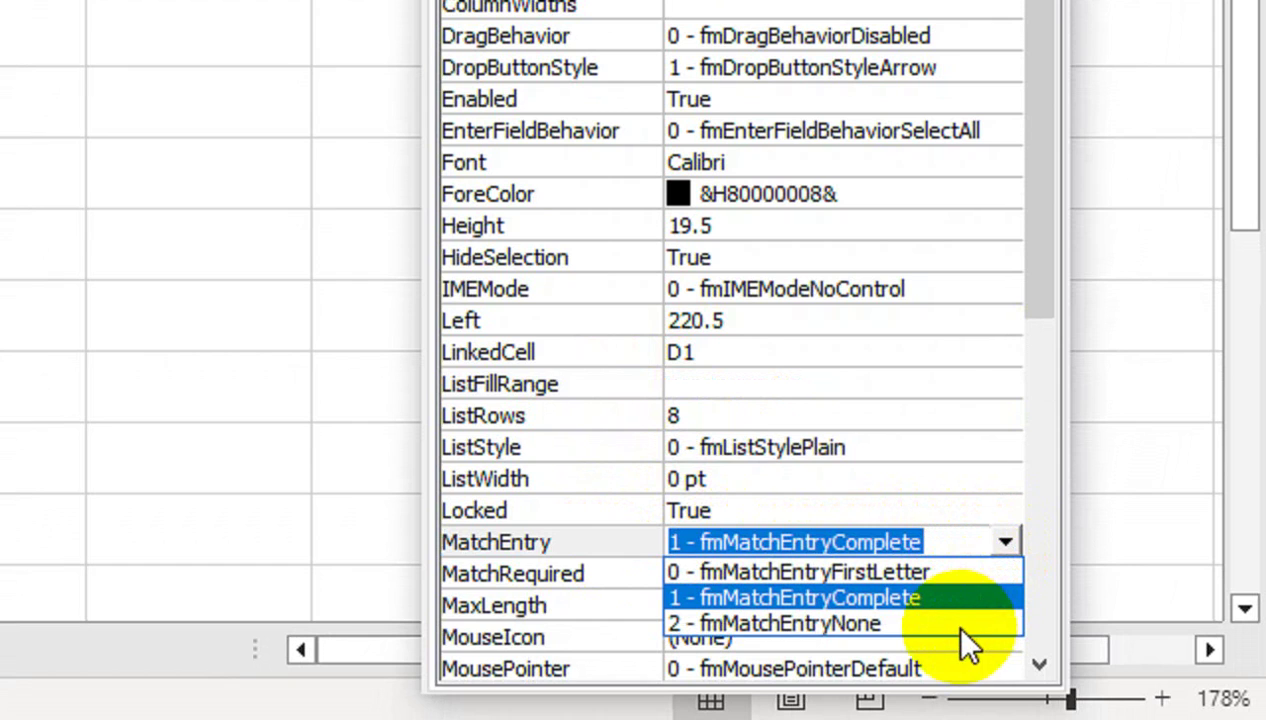
click(754, 621)
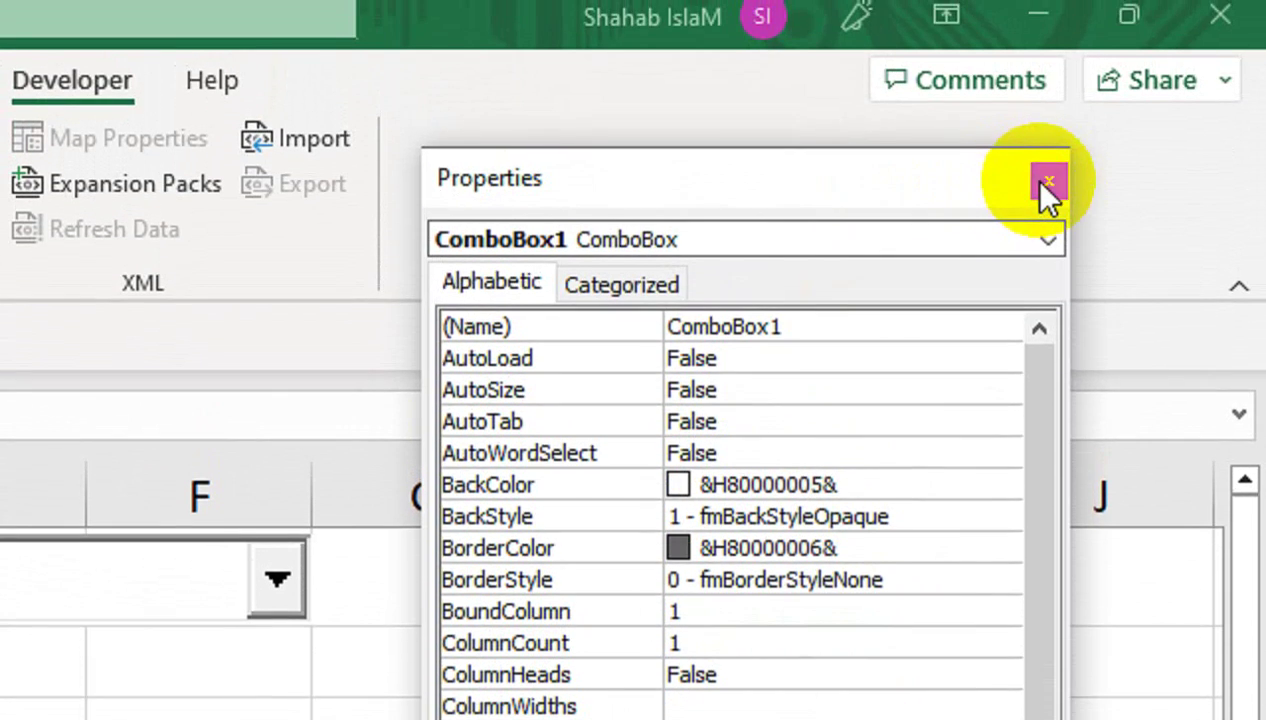
click(1045, 183)
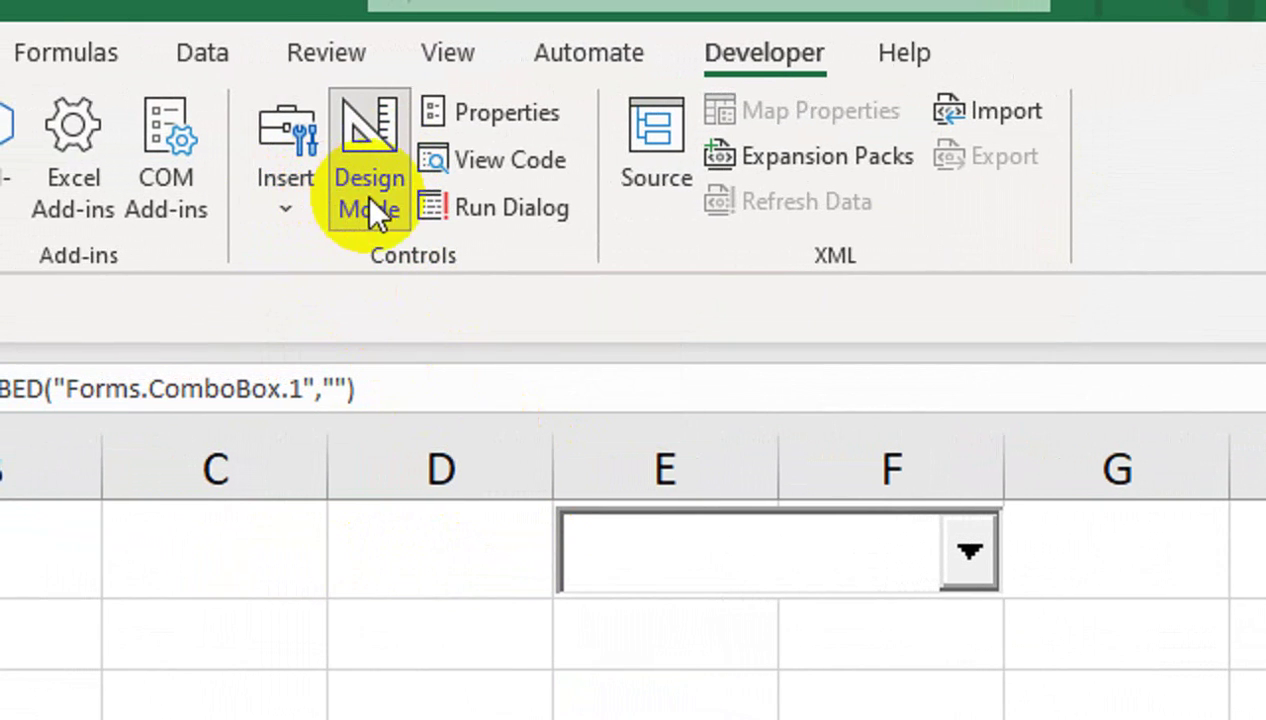
click(382, 200)
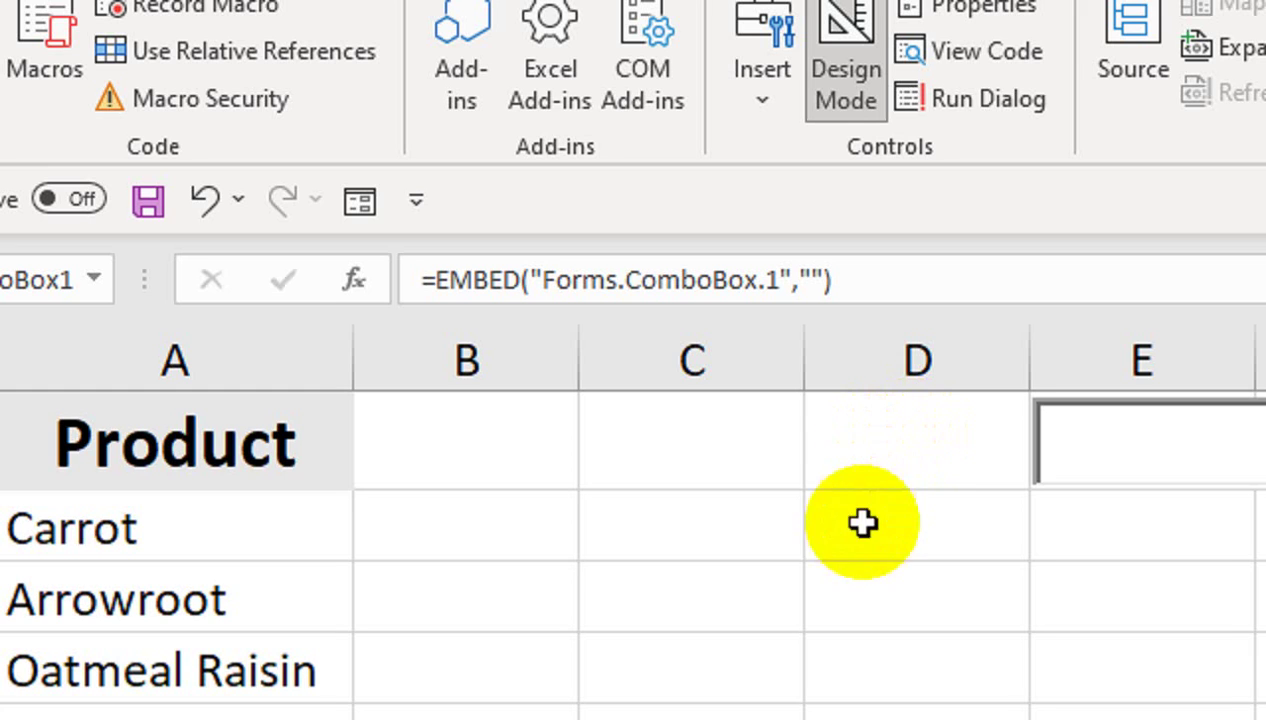
Step: Stretch the combo box's lower edge slightly so it fills the height of row 1 across E1 and F1
right_click(1155, 462)
key(Escape)
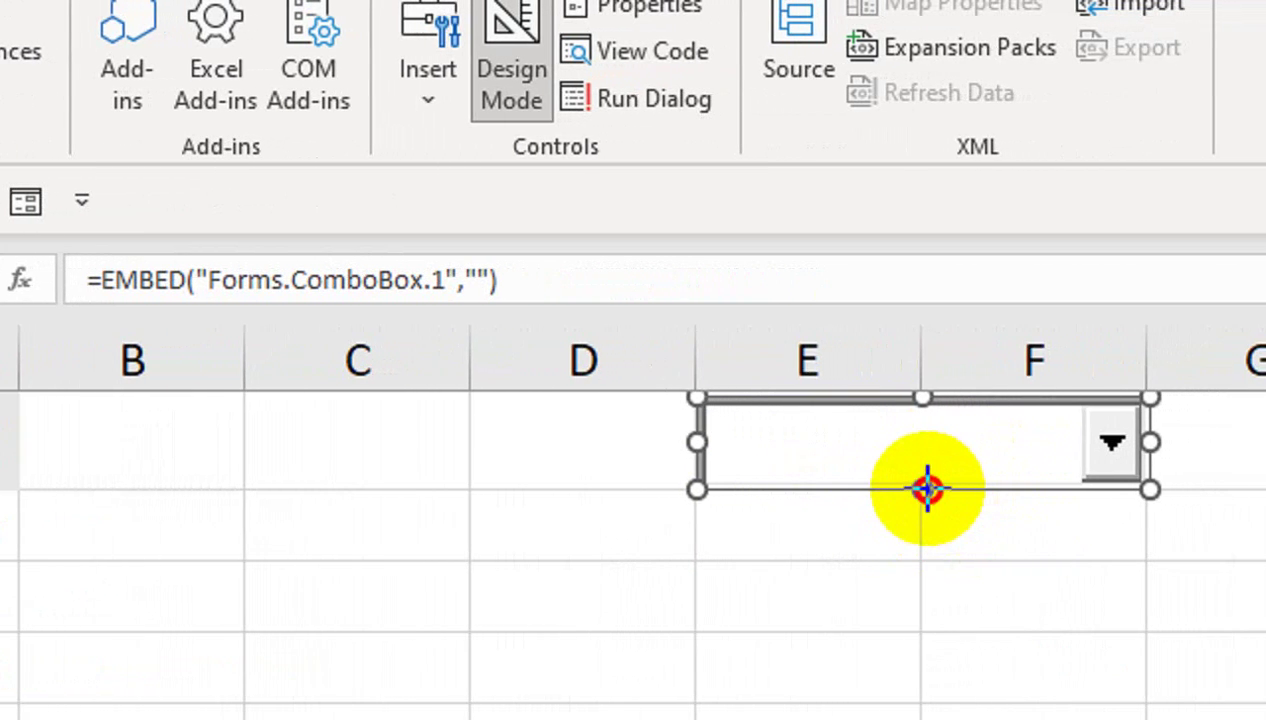
mouse_move(927, 489)
mouse_down()
mouse_move(924, 503)
mouse_move(922, 492)
mouse_up()
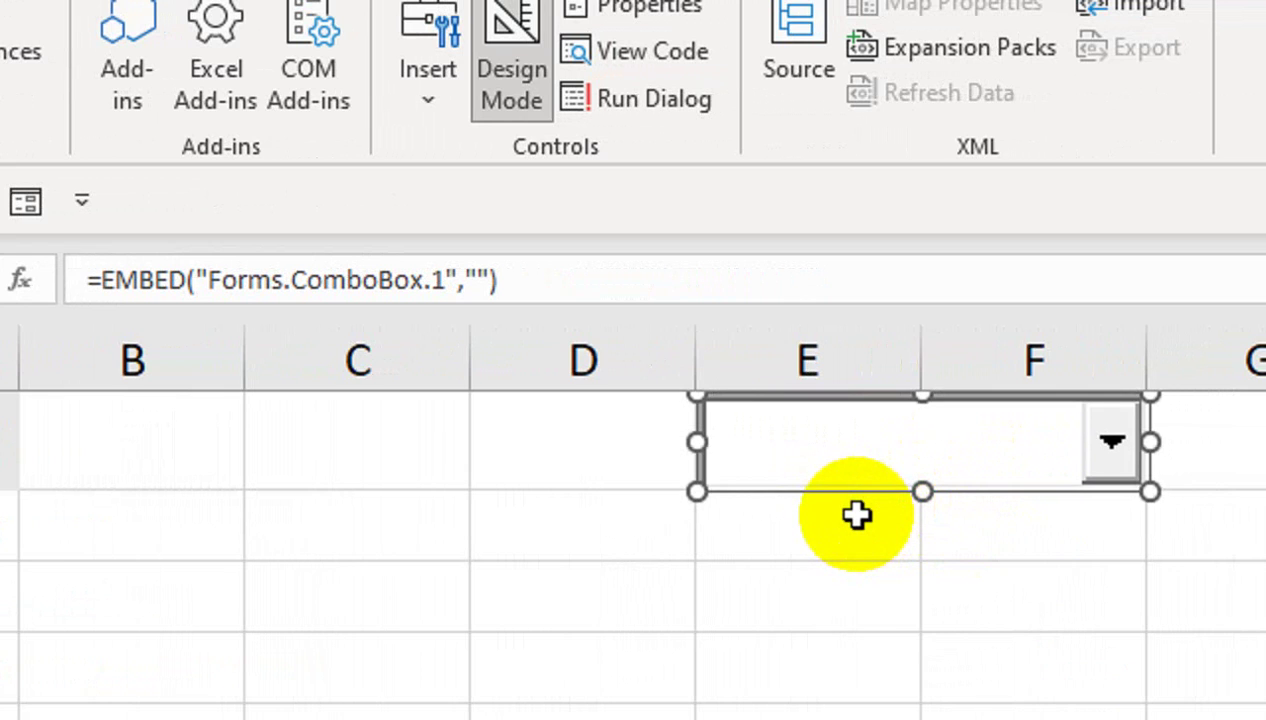
click(595, 540)
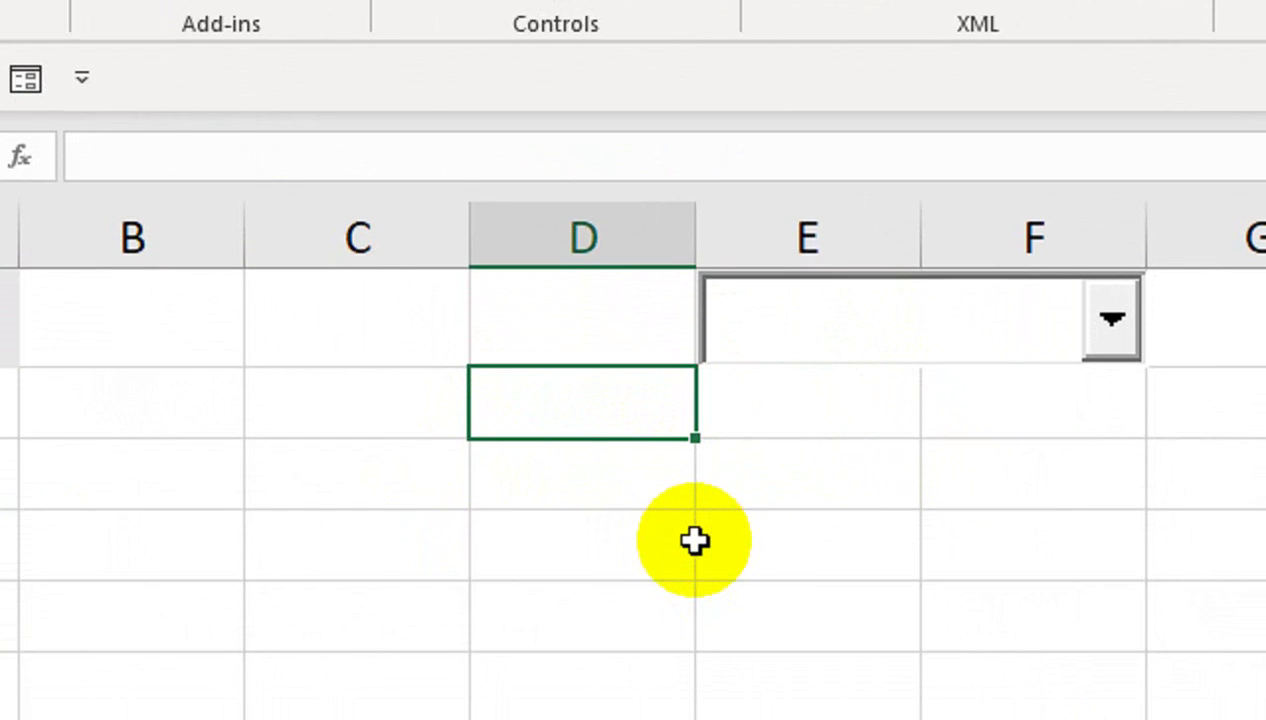
Step: Start a formula in B2 with a double negative and the ISNUMBER function: =--ISNUMBER(
click(204, 405)
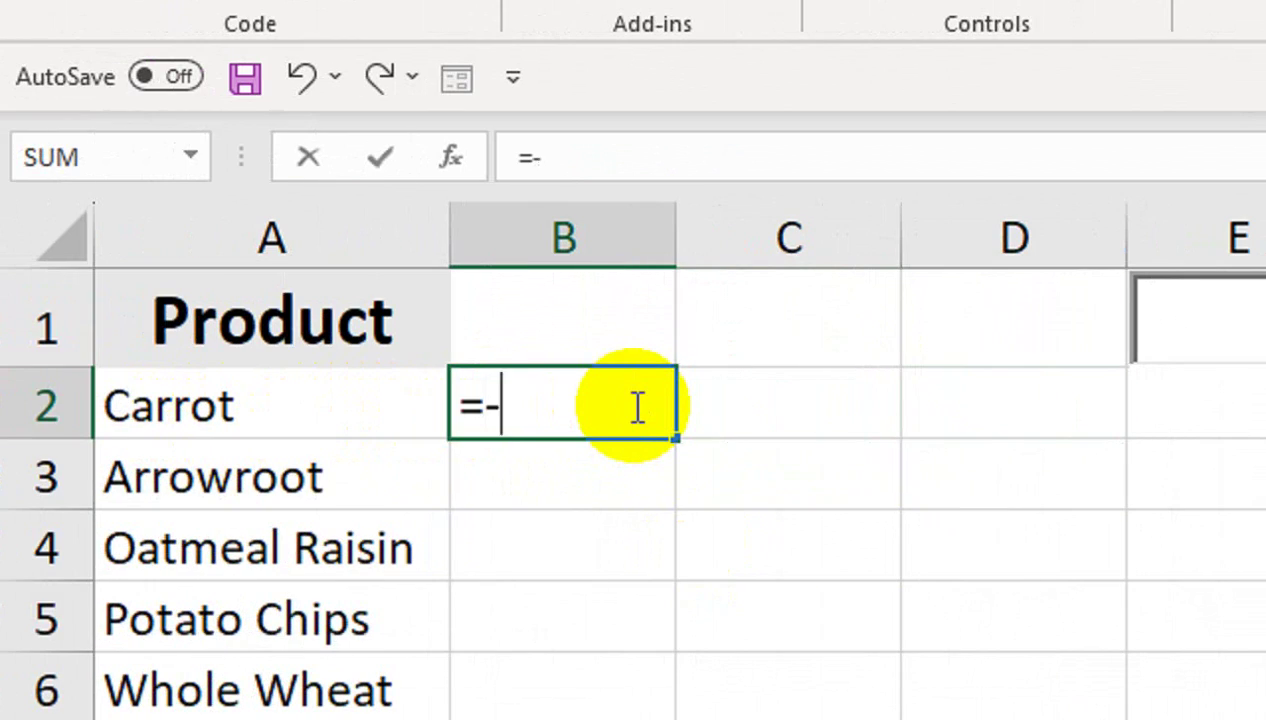
text(=--is)
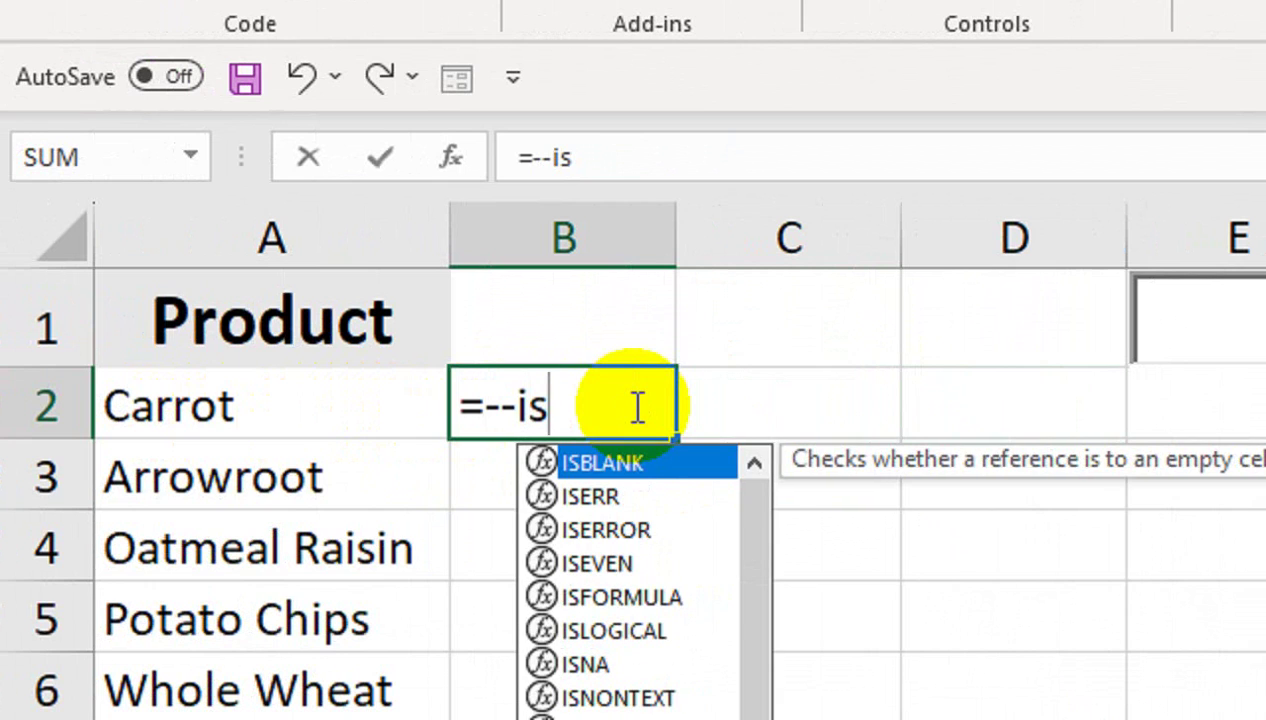
text(na)
key(Tab)
key(BackSpace)
key(BackSpace)
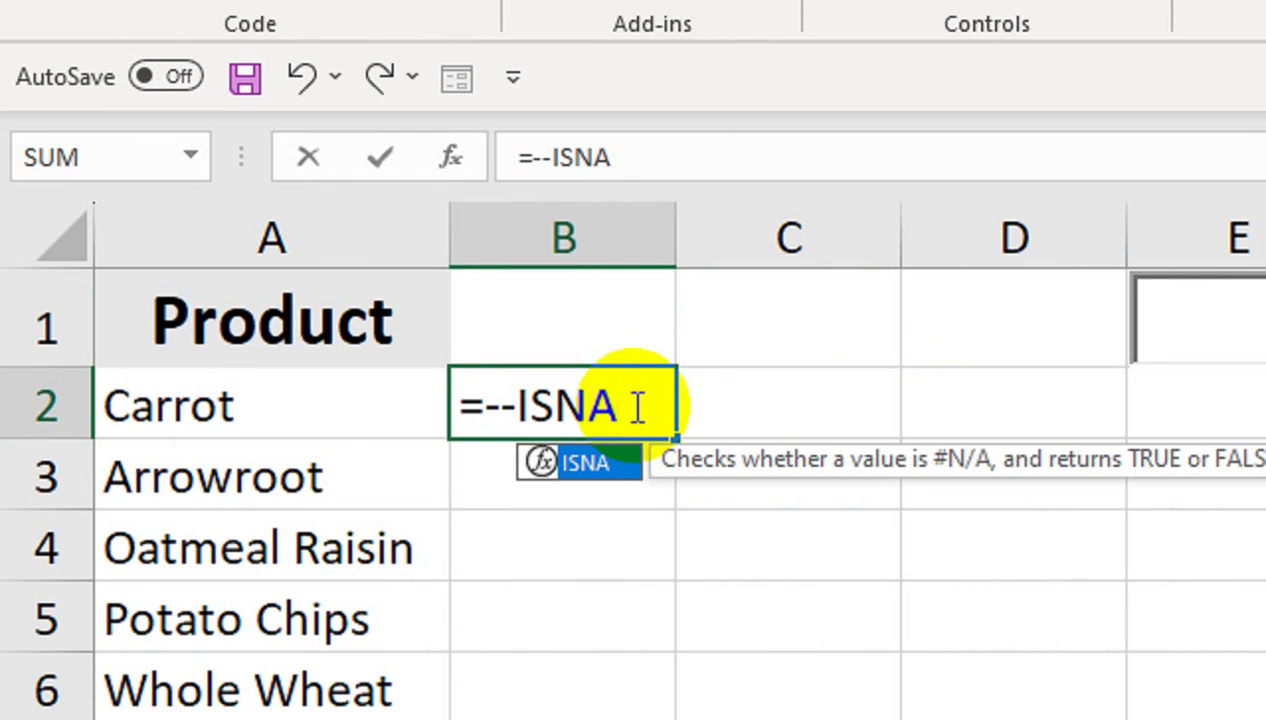
key(Down)
key(Down)
key(Tab)
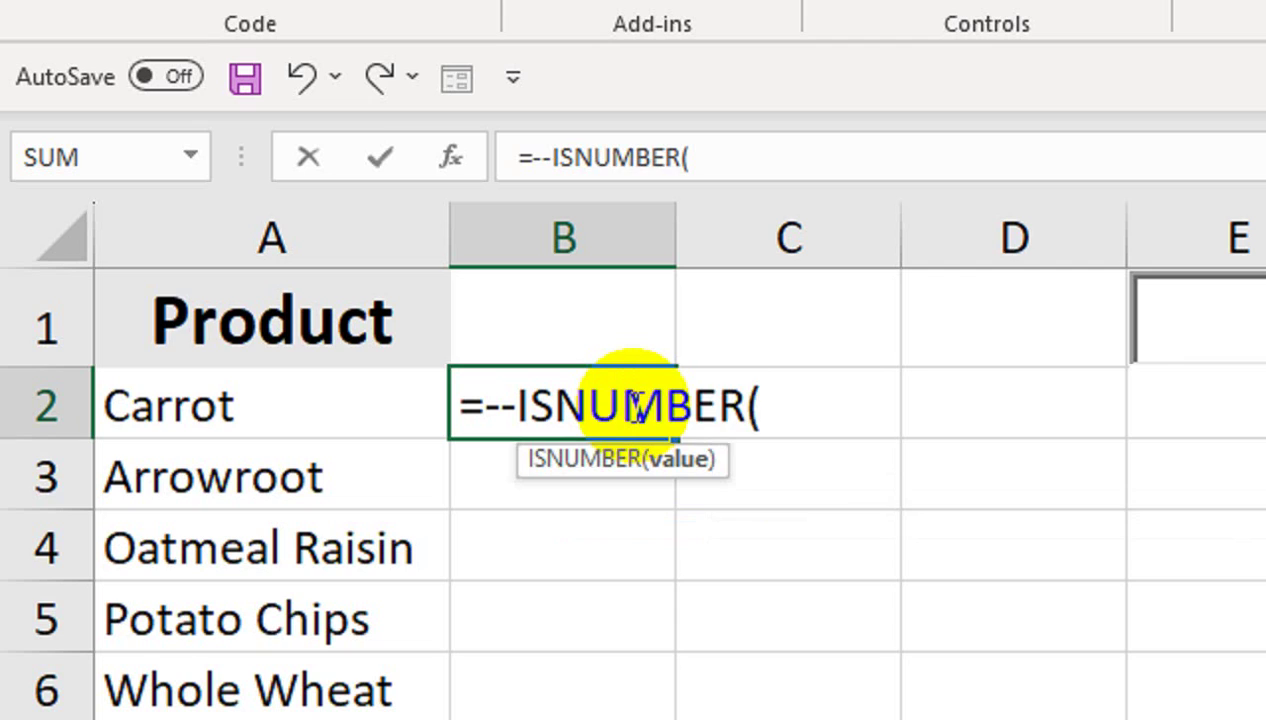
Step: Nest IFERROR and SEARCH inside ISNUMBER in B2's formula
text(if)
key(Down)
key(Tab)
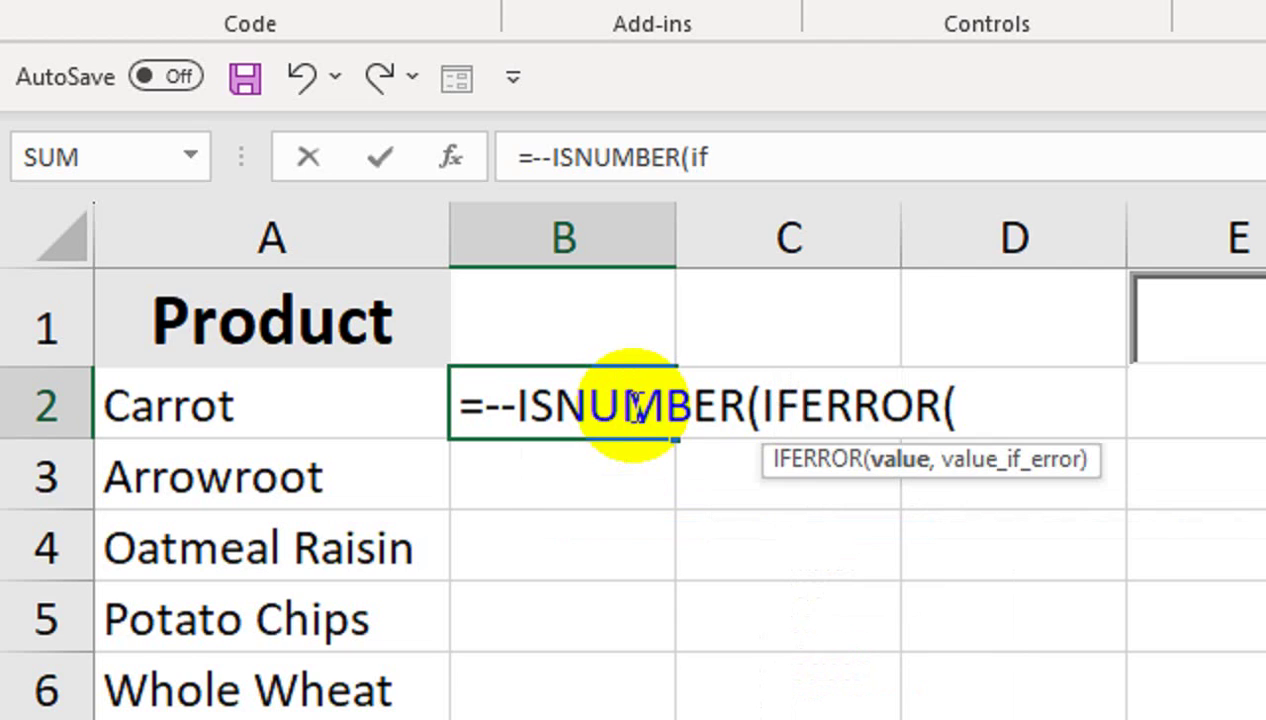
text(sear)
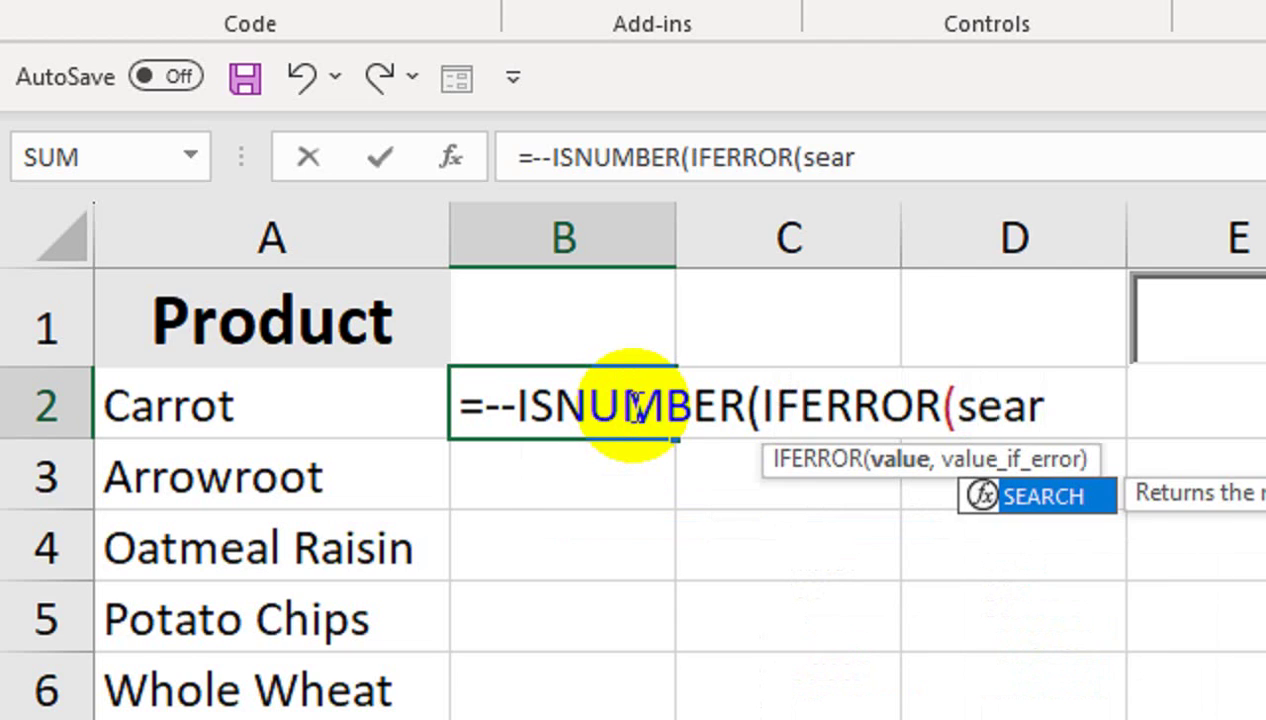
key(Tab)
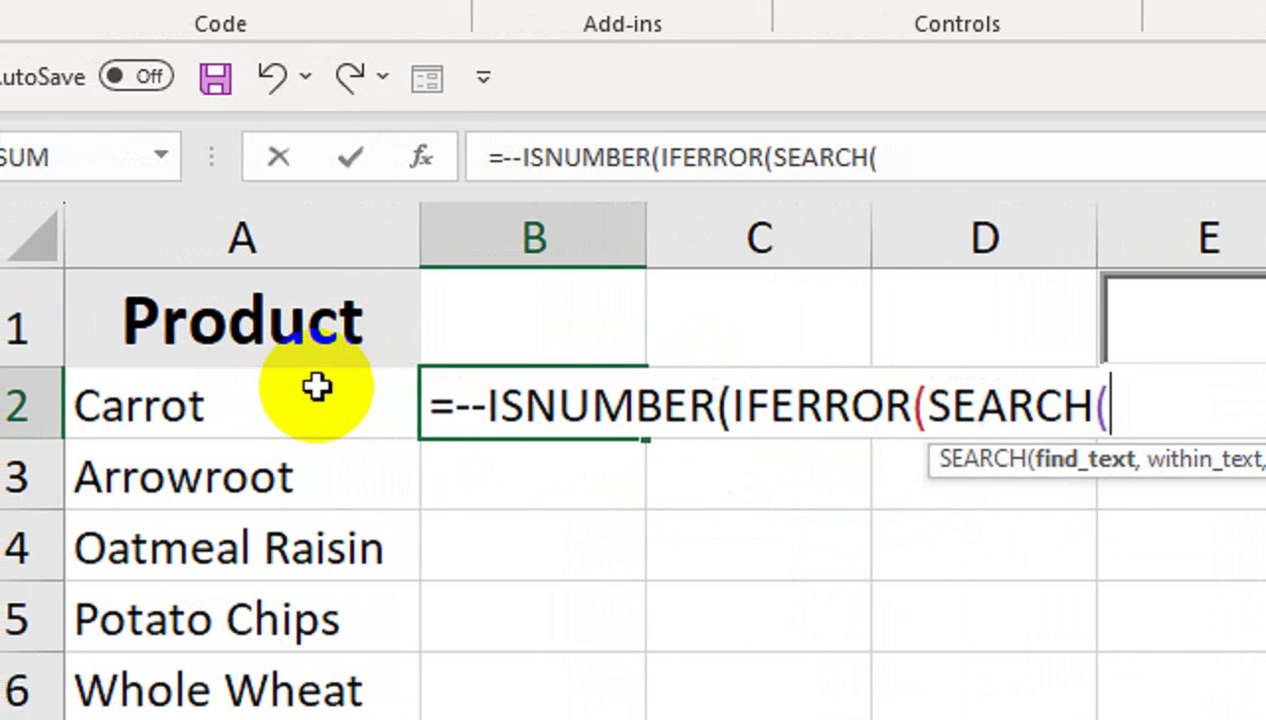
Step: Give SEARCH the absolute reference $D$1 as find text, A2 as the text searched and start number 1
click(1019, 319)
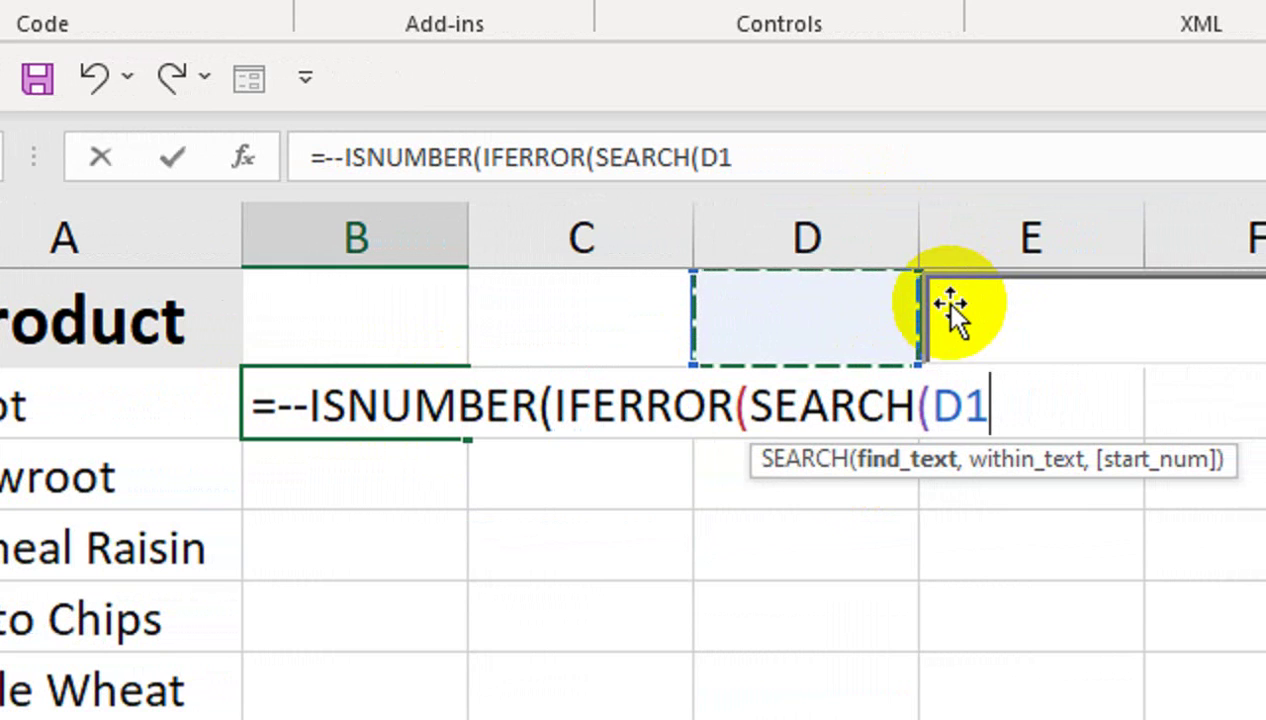
key(F4)
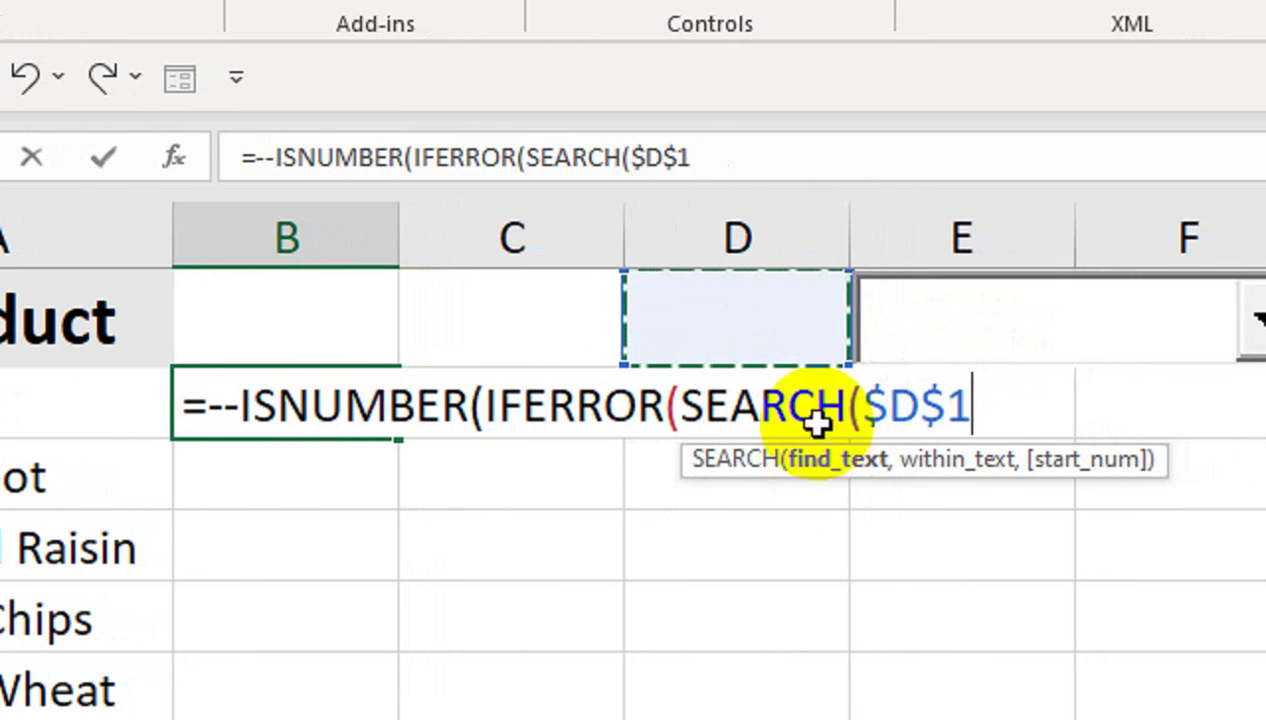
text(,)
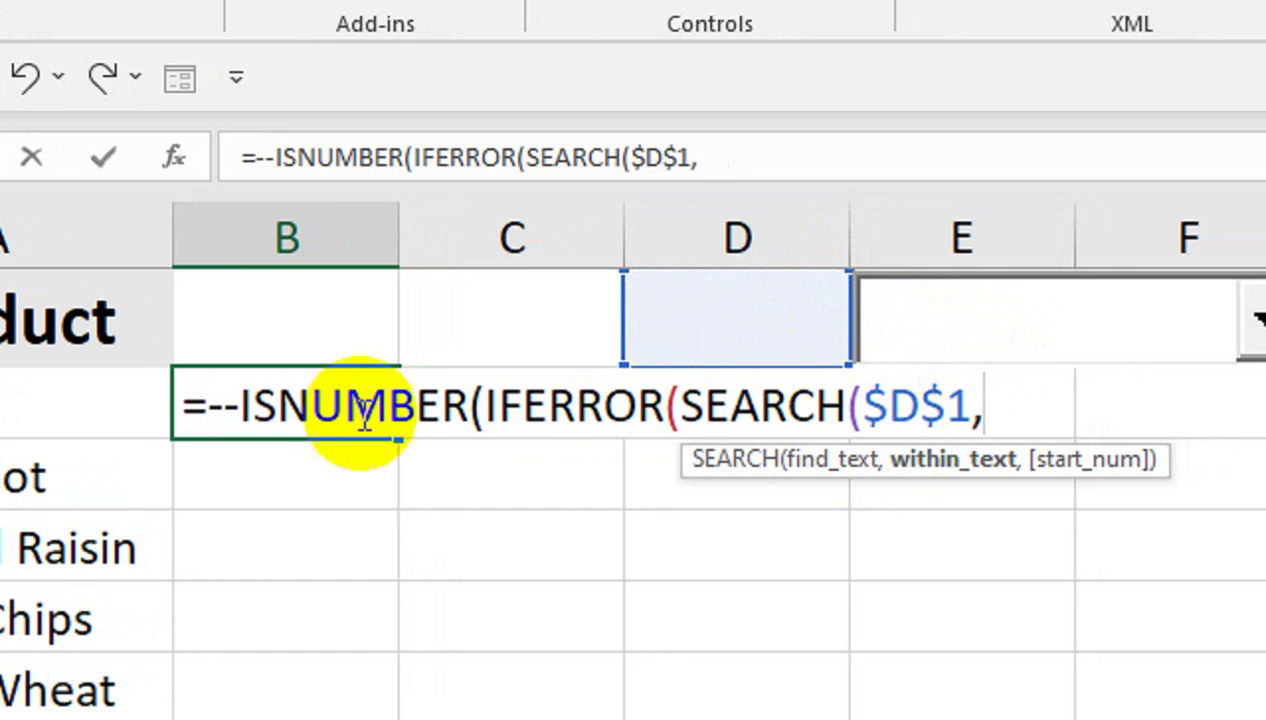
click(18, 392)
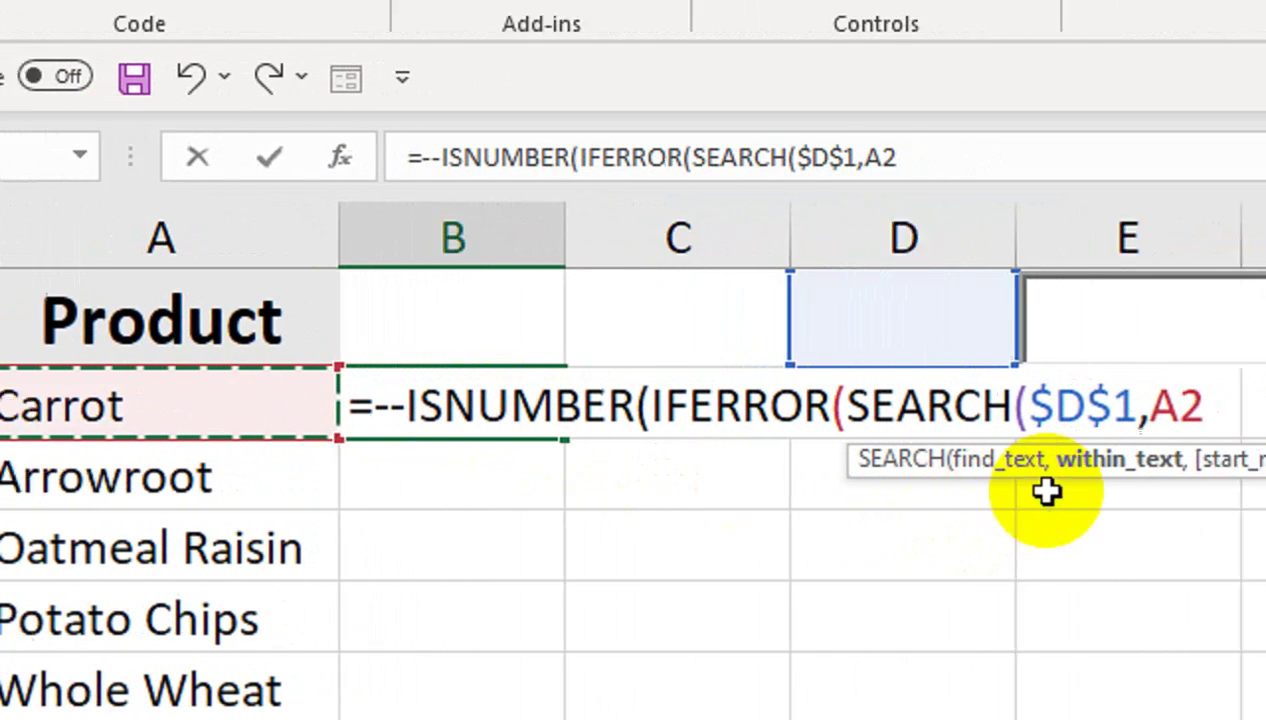
text(,)
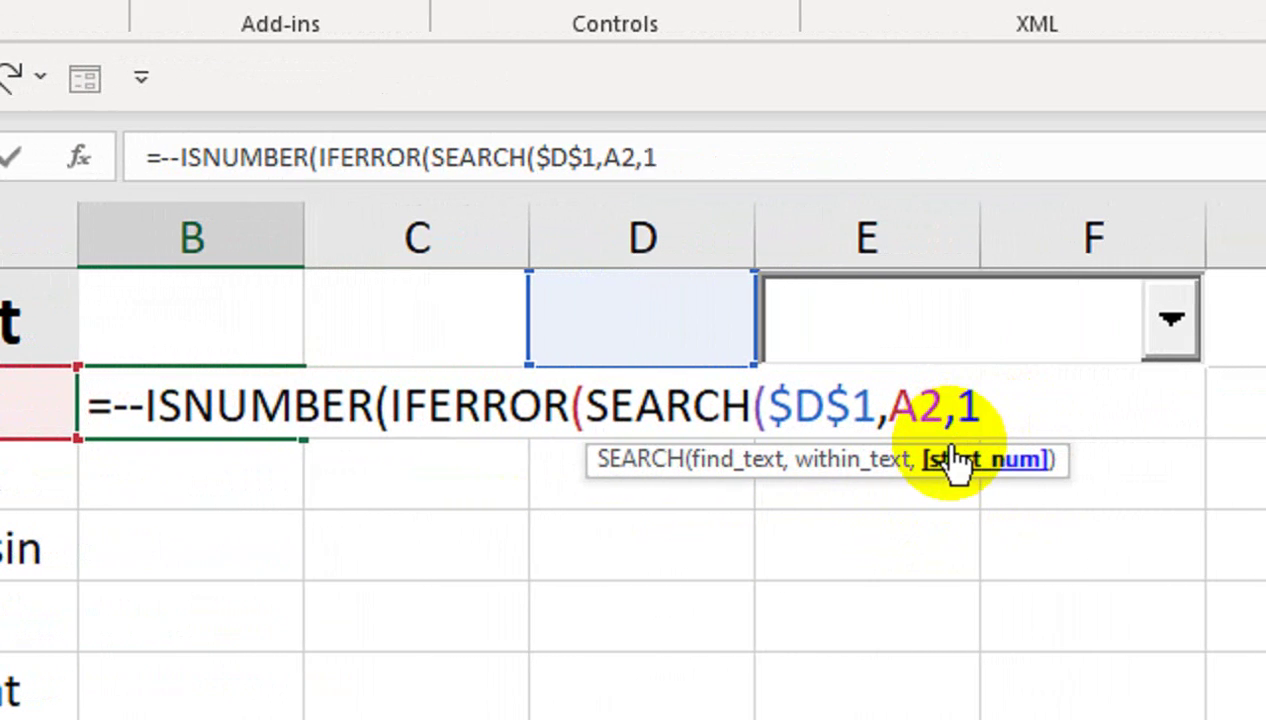
text(1))
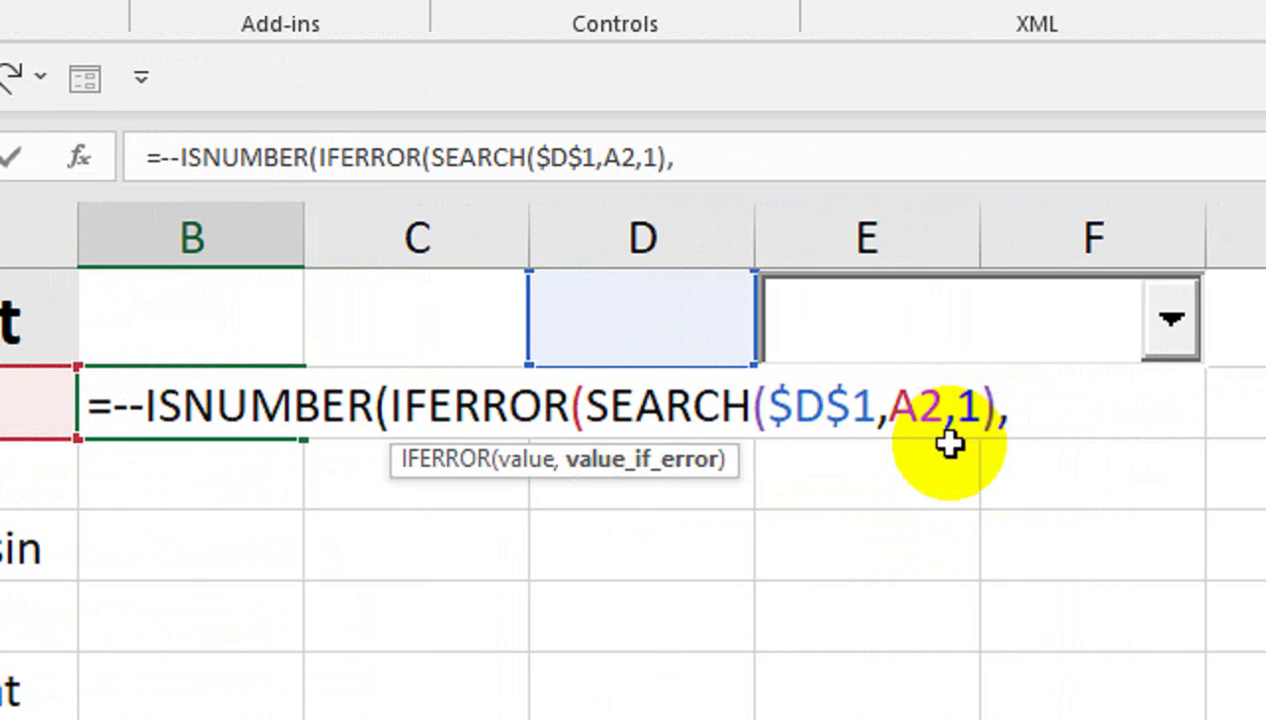
Step: Give IFERROR an empty string "" as its error value and complete the formula in B2
text(,""))
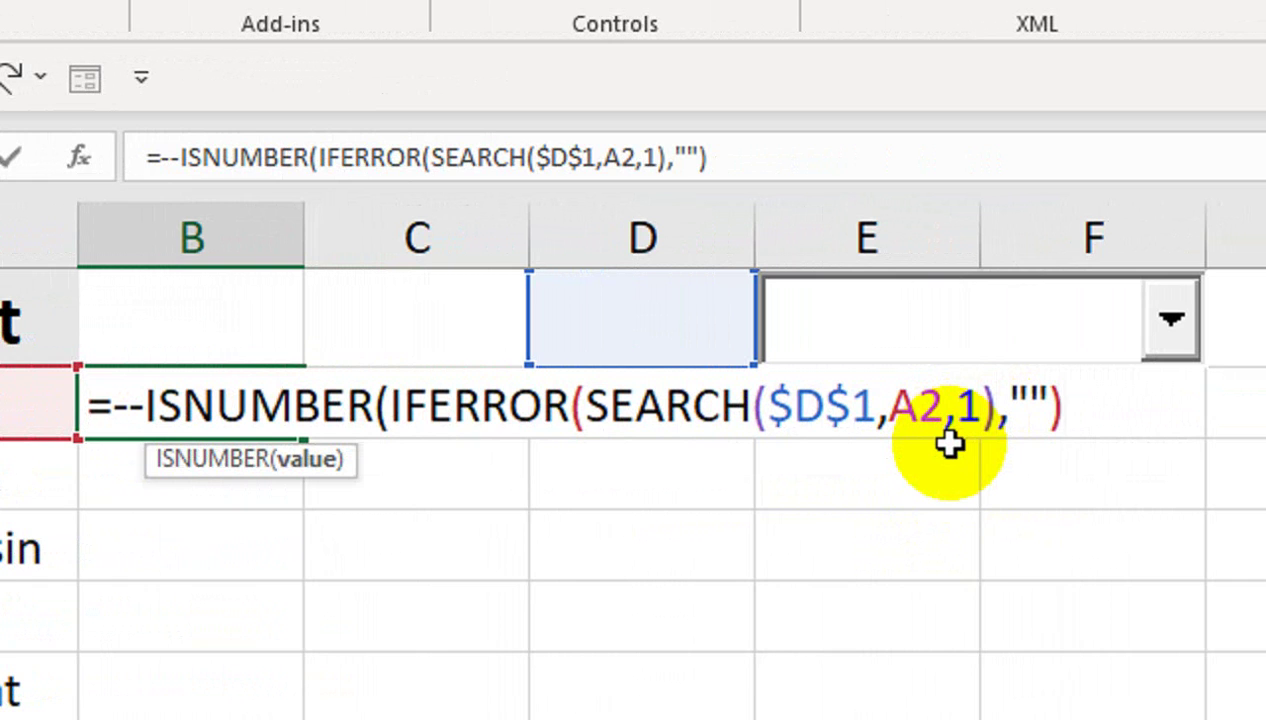
text())
key(Return)
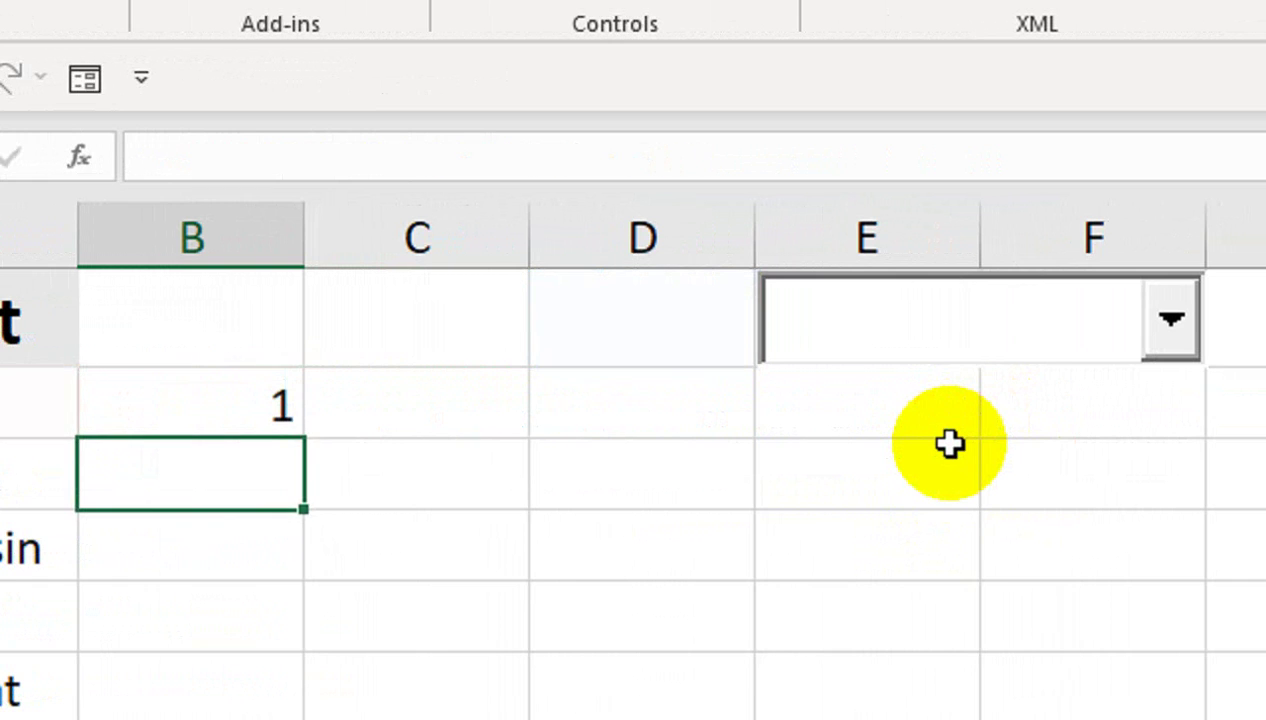
Step: Fill the B2 formula down column B alongside the product list
click(918, 320)
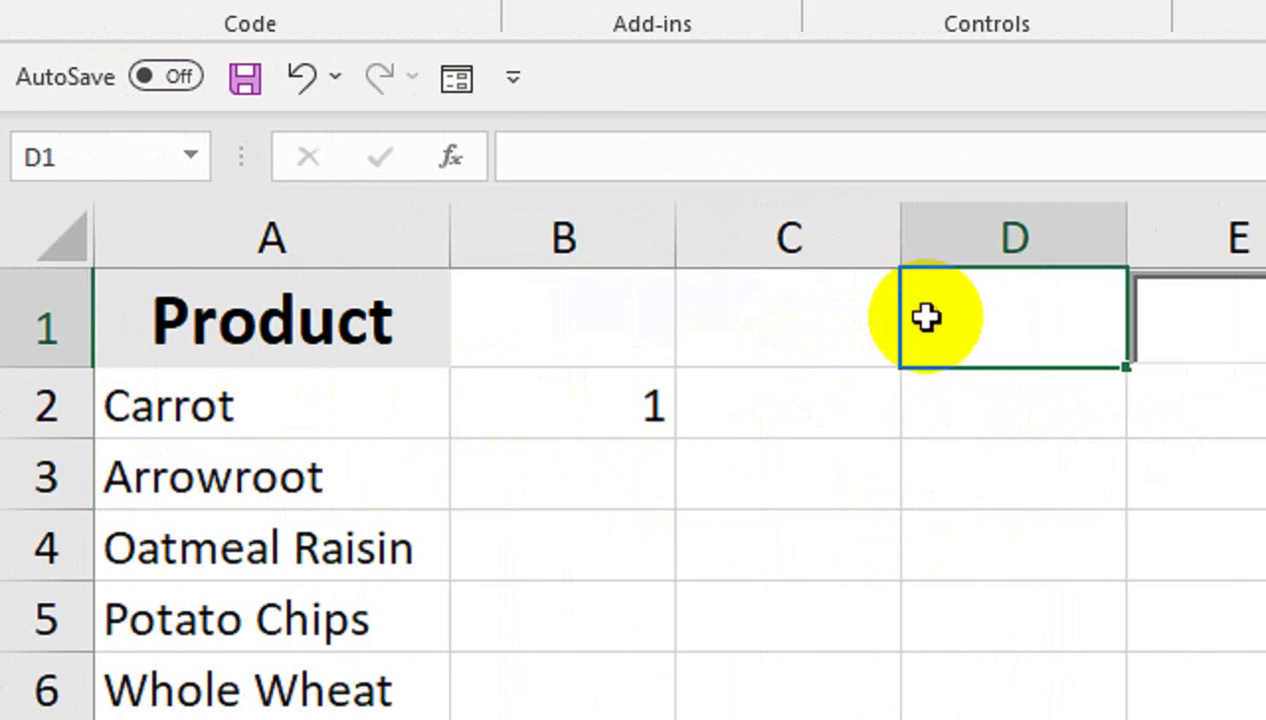
click(647, 410)
drag(676, 437, 684, 719)
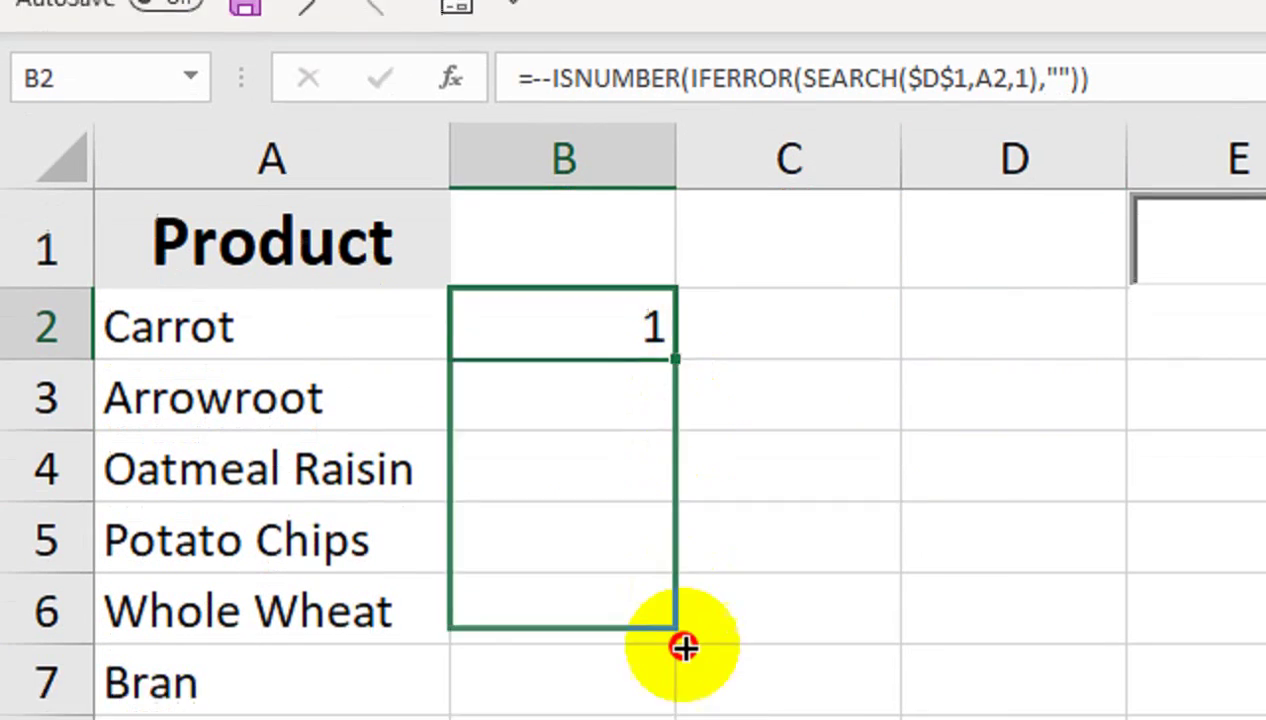
drag(684, 647, 699, 485)
drag(700, 527, 700, 530)
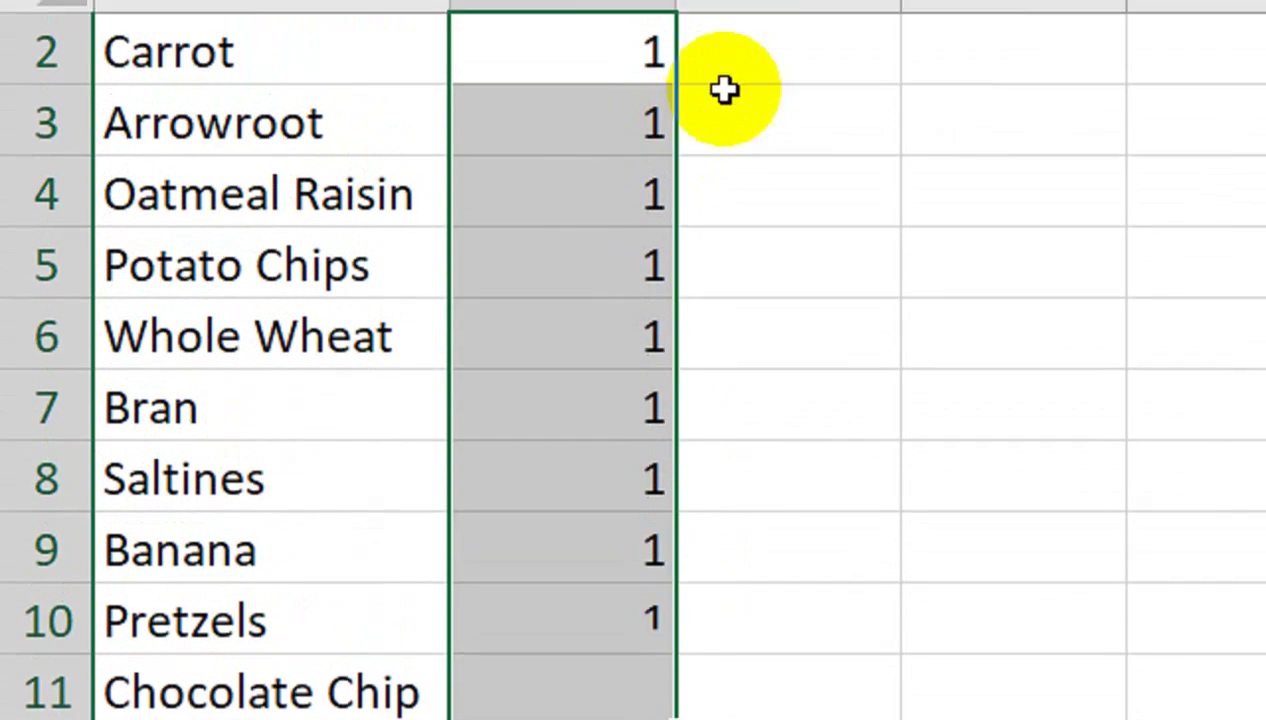
drag(817, 277, 805, 170)
click(617, 418)
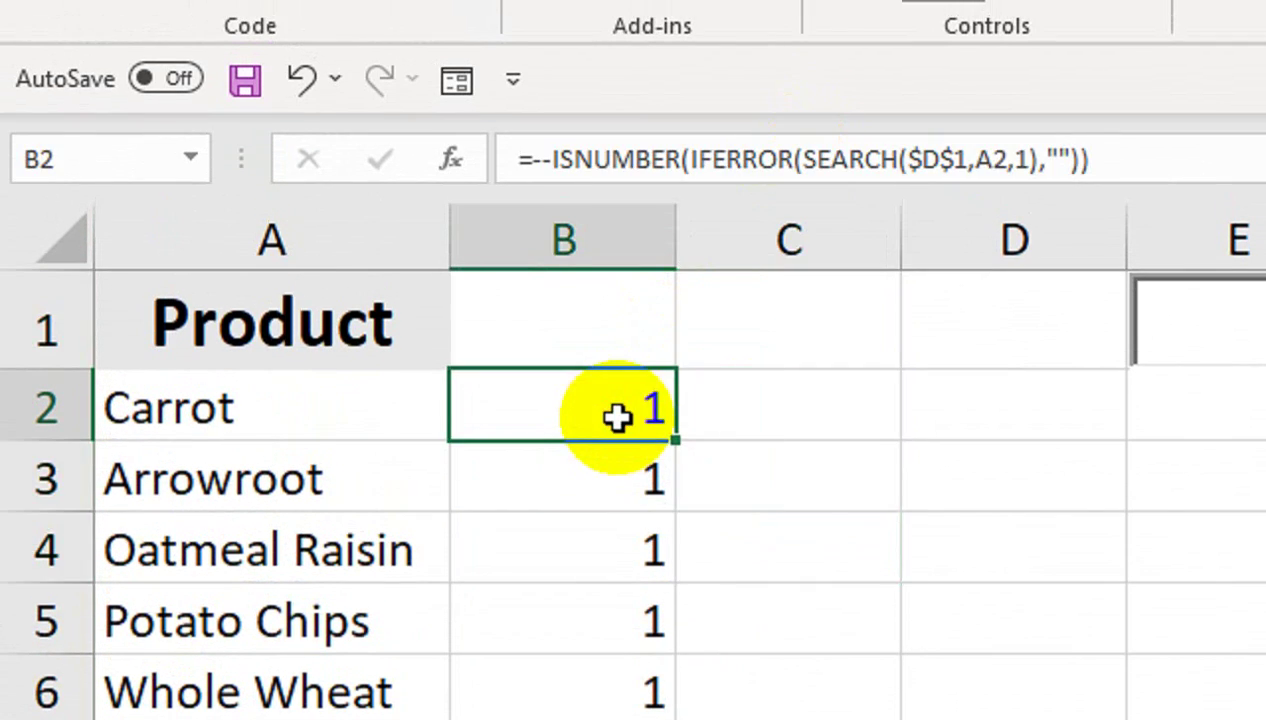
Step: Enter c in D1 to test the search formulas in column B
click(1005, 297)
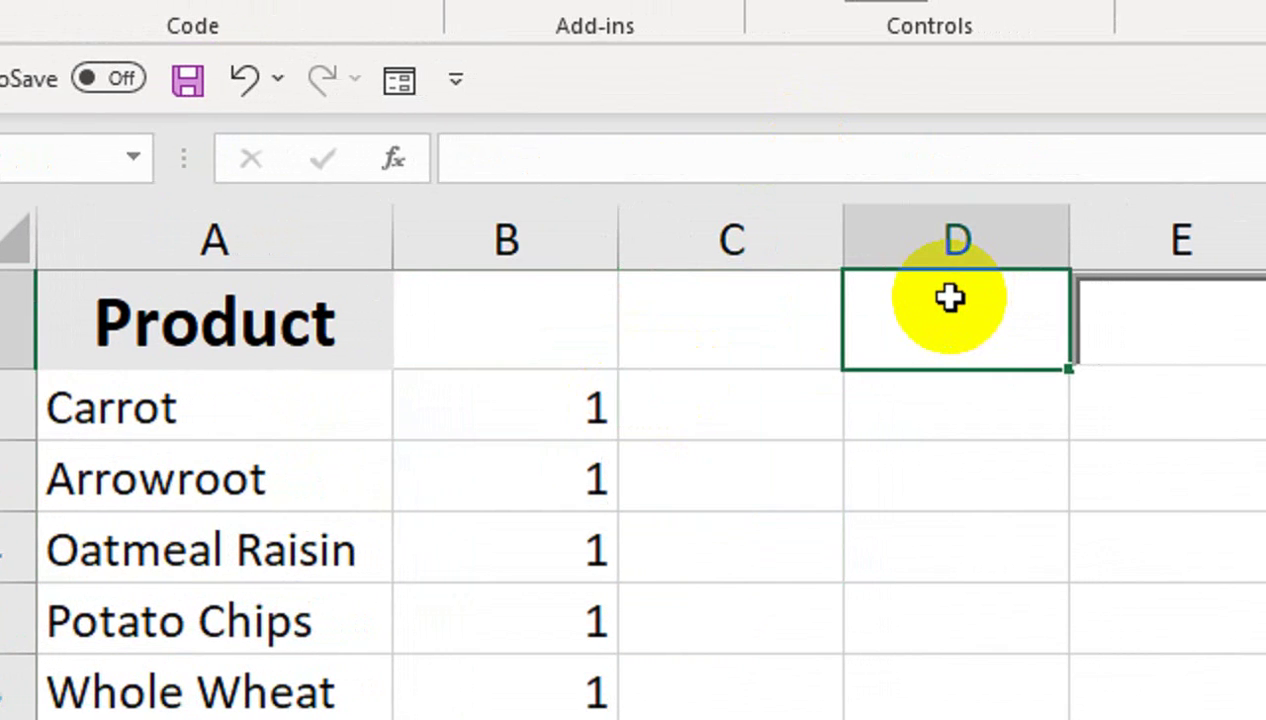
text(c)
click(968, 545)
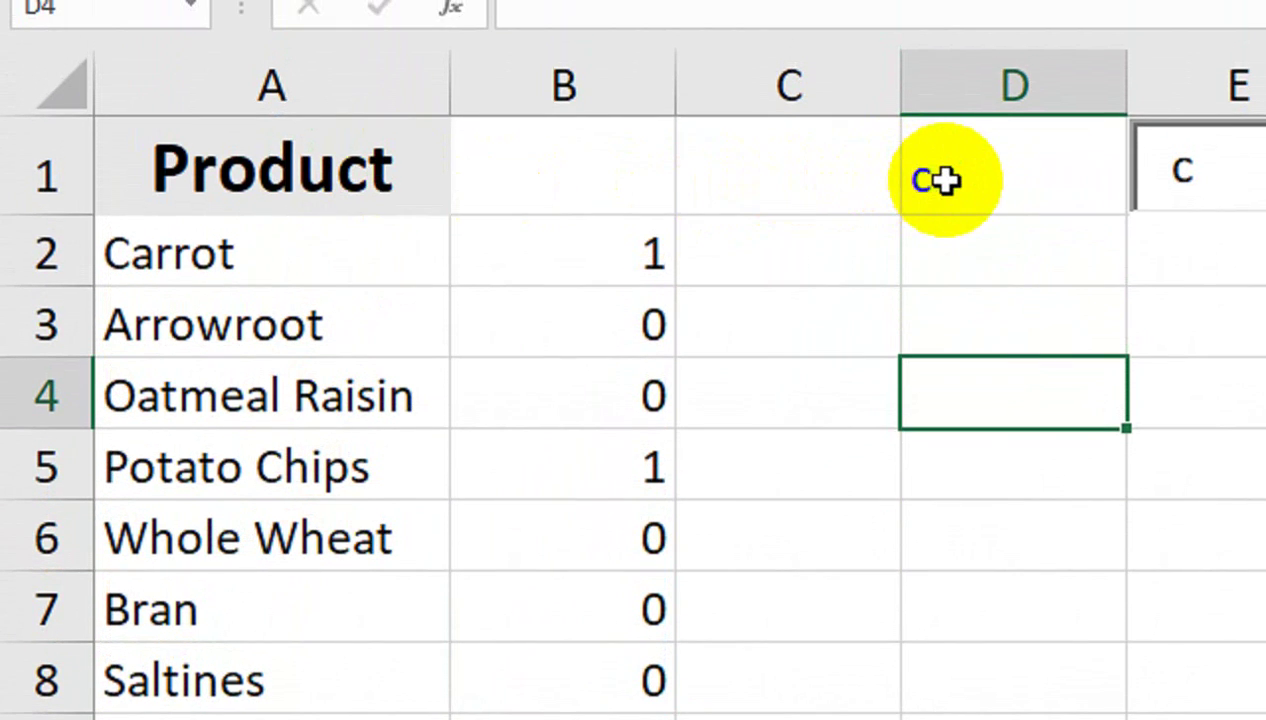
double_click(938, 180)
click(941, 296)
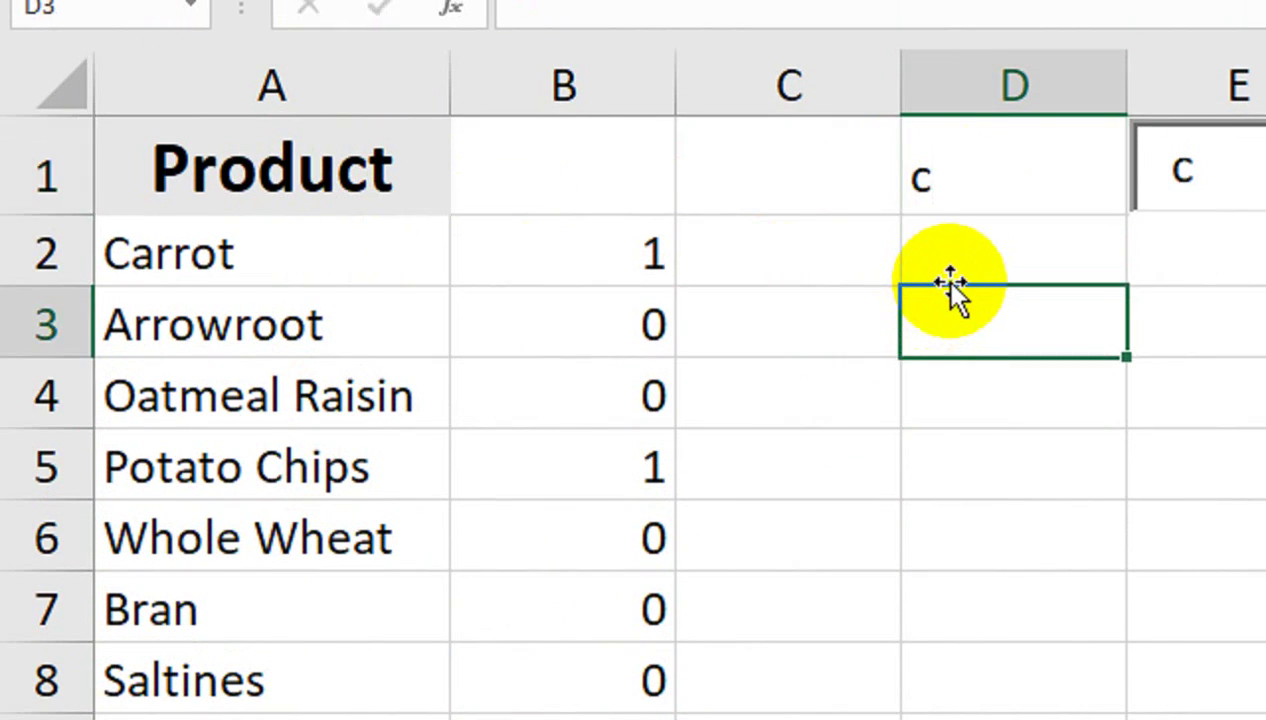
Step: Test the search formulas with an uppercase C in D1, and clear the cell again
click(1014, 175)
text(C)
click(995, 320)
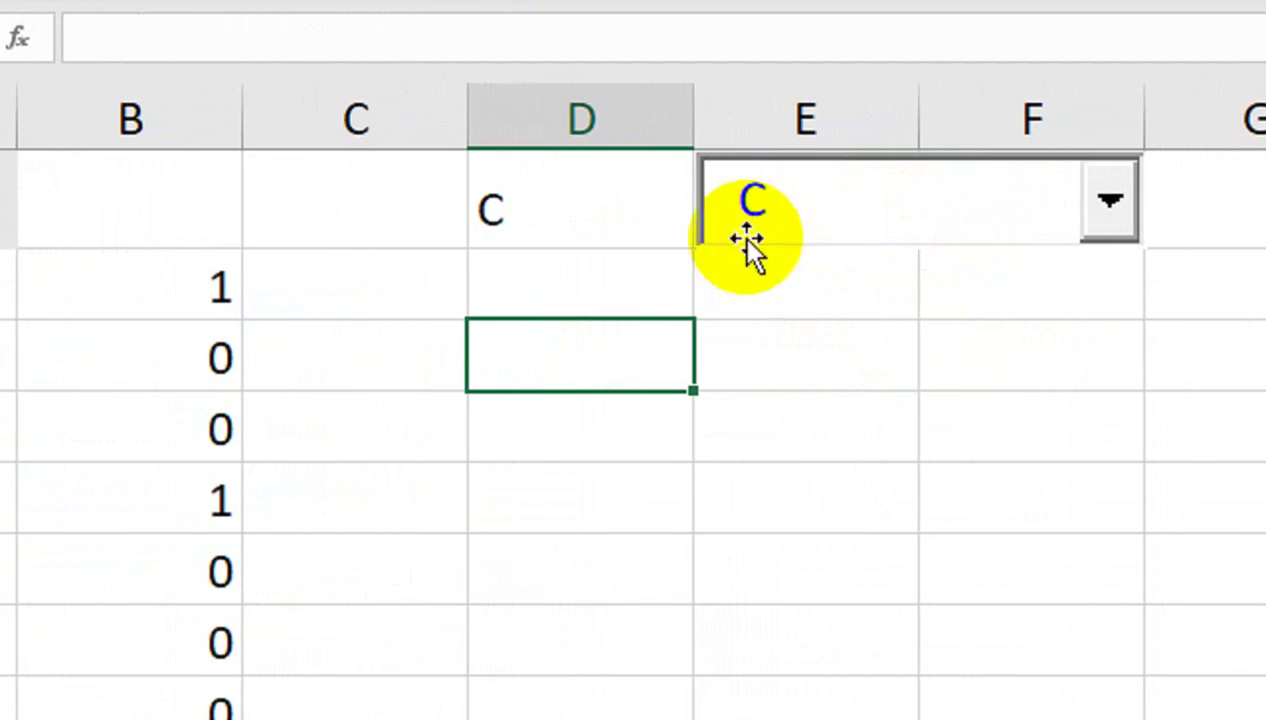
click(662, 260)
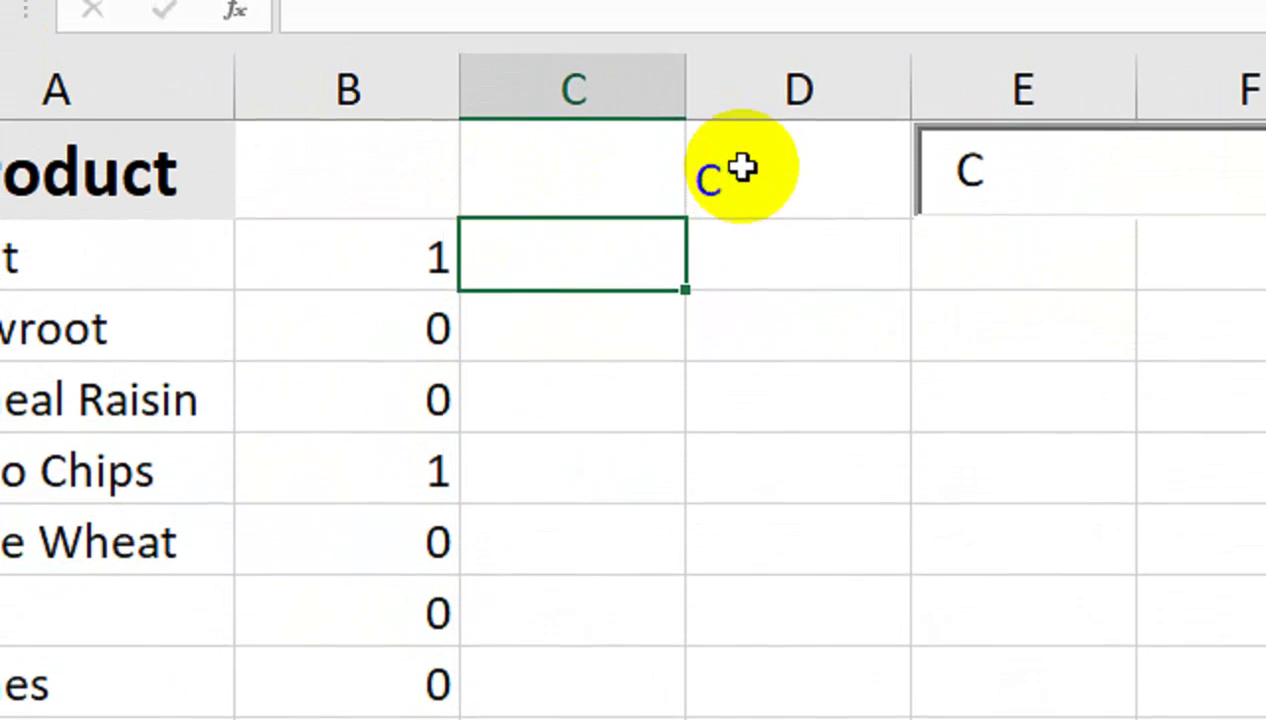
click(741, 66)
key(Delete)
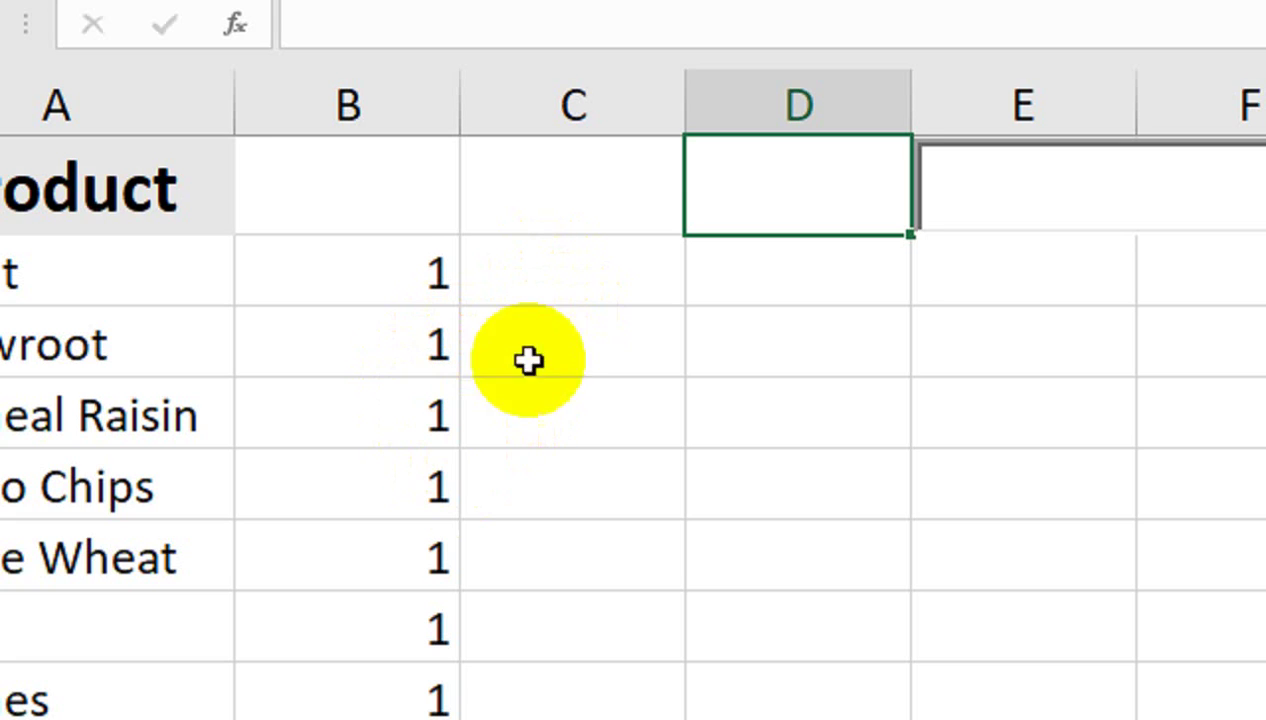
Step: Start an IF formula in C2 that tests B2=1, with a counting function as the value if true
click(558, 241)
text(=IG)
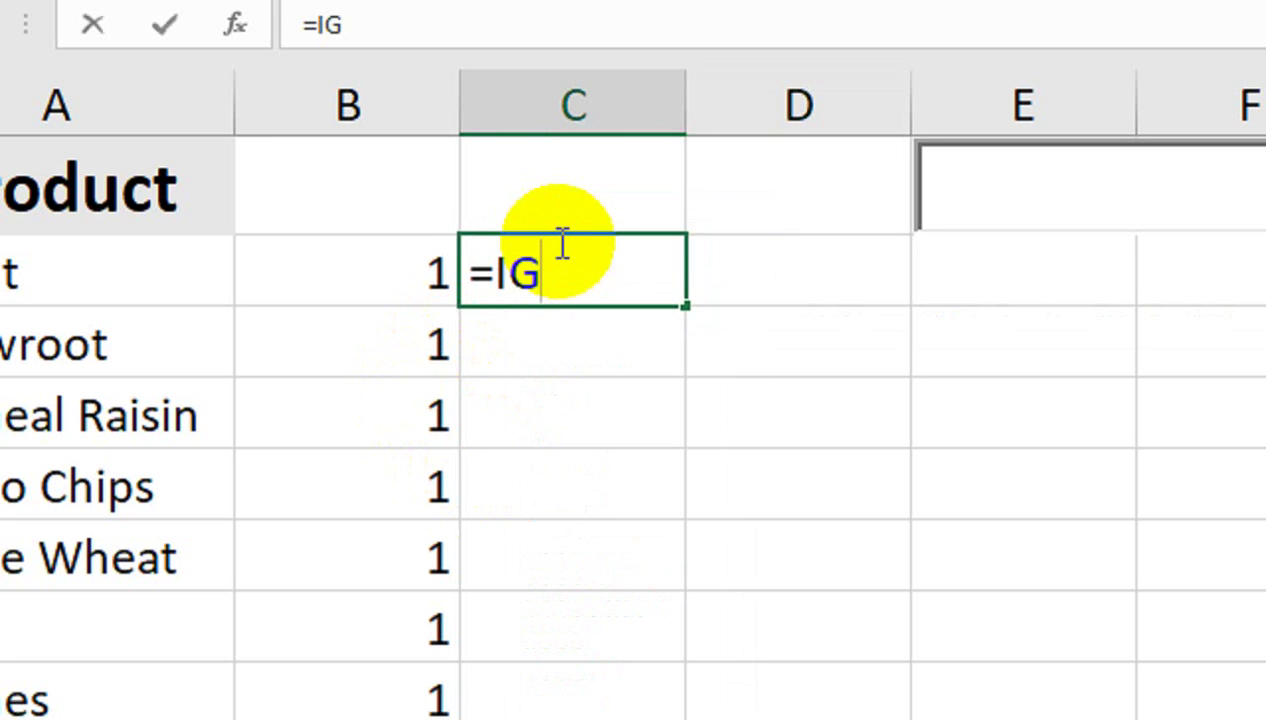
key(BackSpace)
text(F()
key(Left)
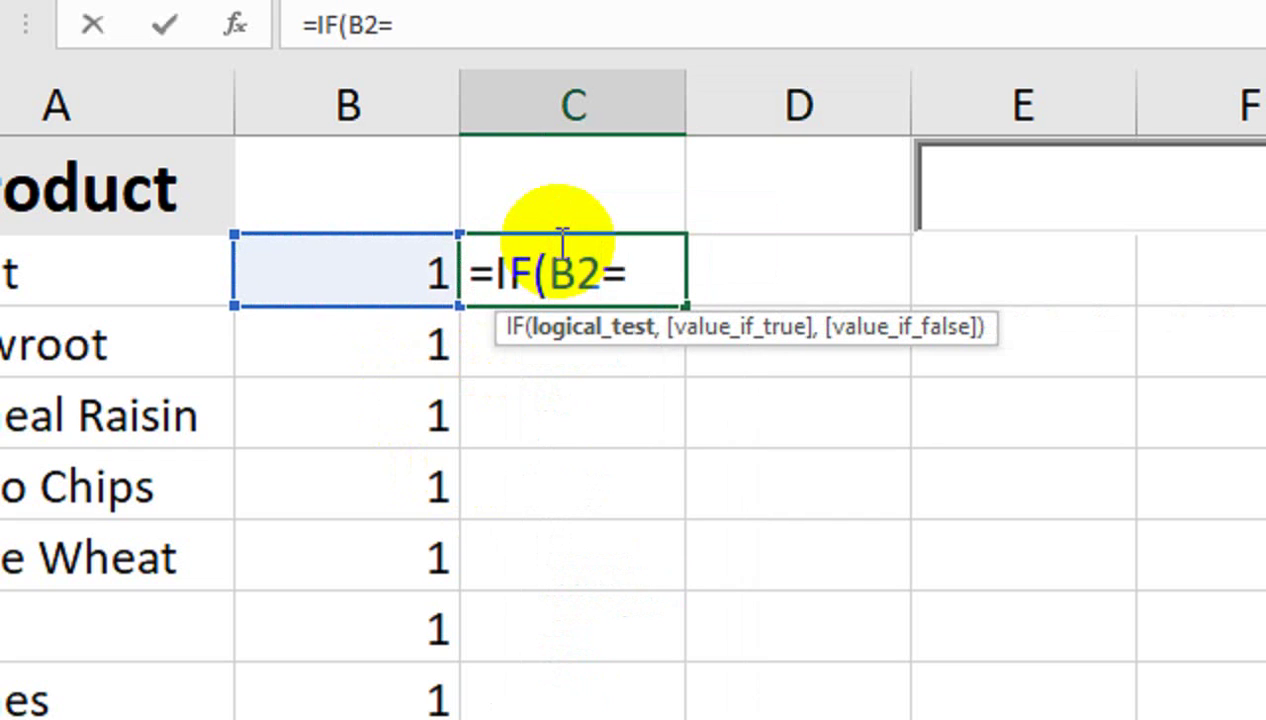
text(=1,CUNTIF)
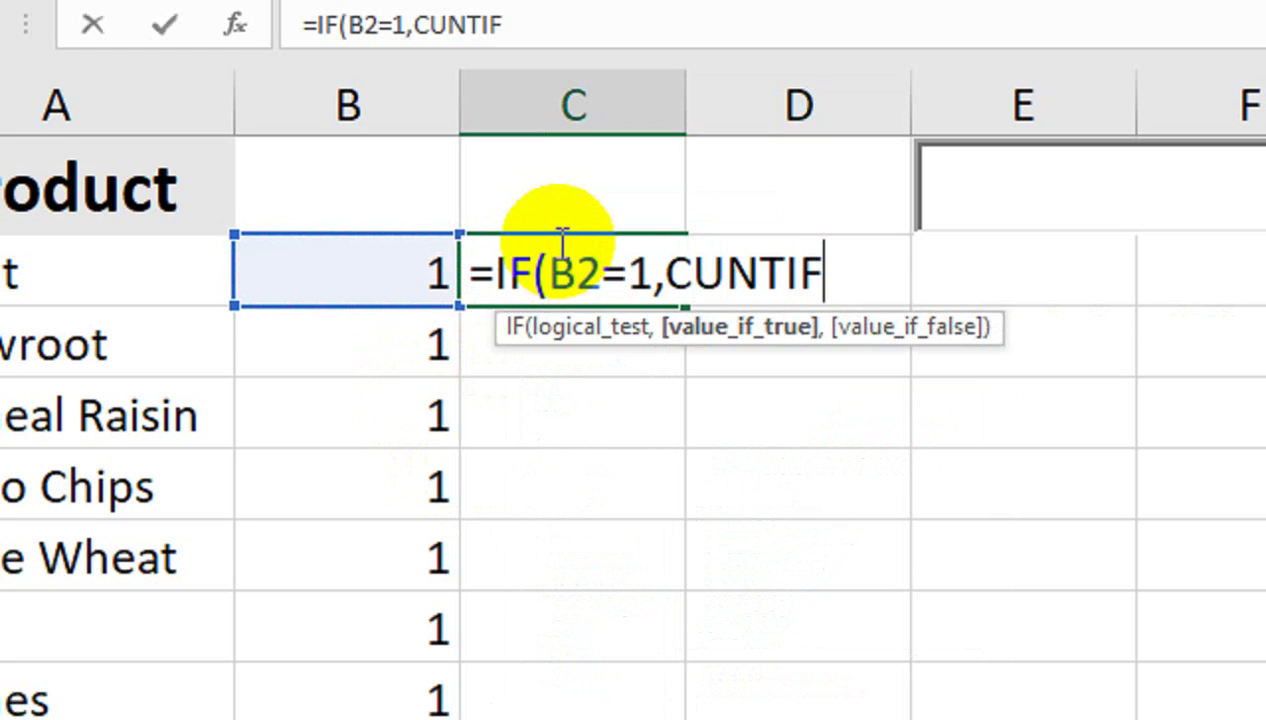
key(Tab)
click(557, 240)
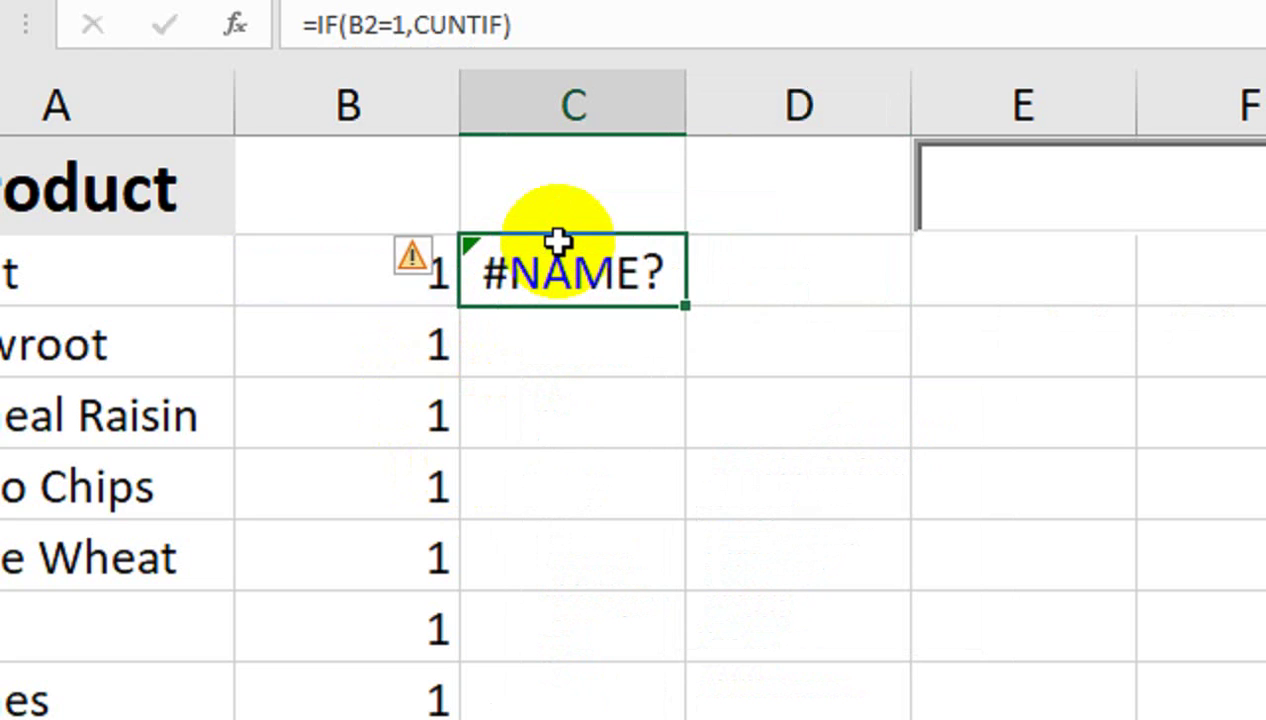
Step: Correct the misspelled function name in C2's IF formula to COUNTIF and open its arguments
key(F2)
key(BackSpace)
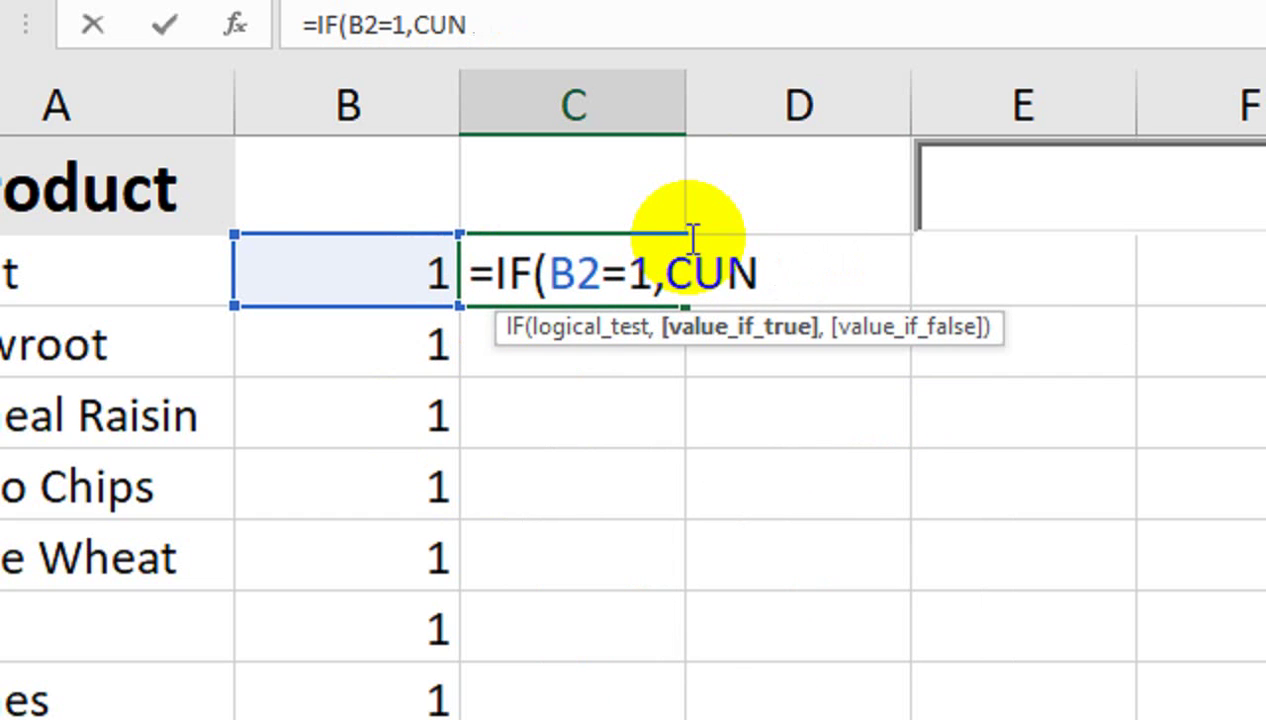
key(BackSpace)
key(BackSpace)
text(OU)
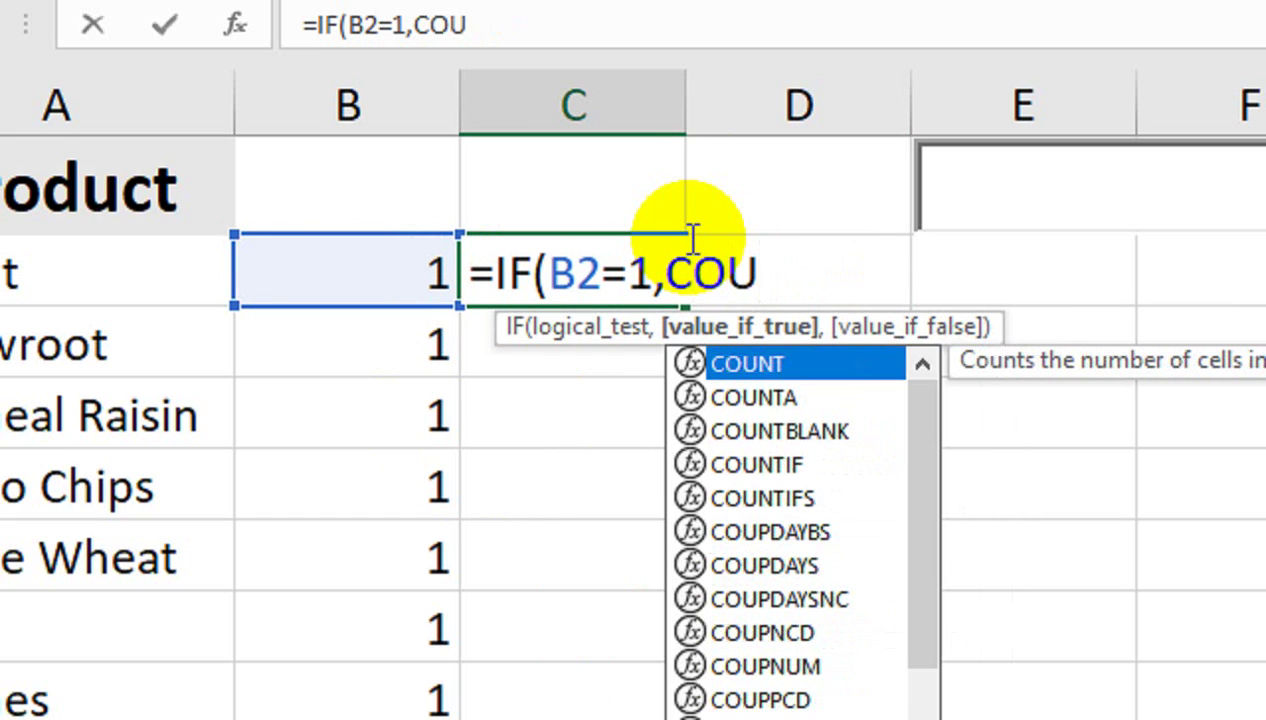
text(NTIF()
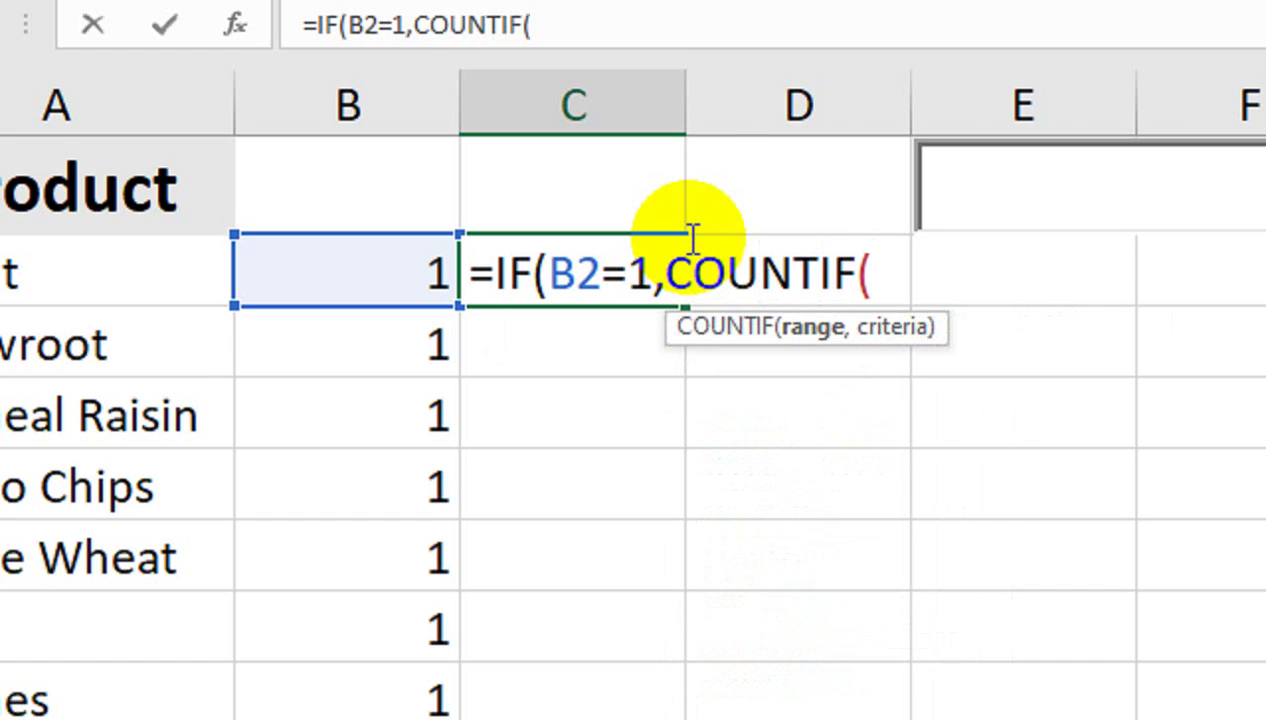
Step: Complete the C2 formula as =IF(B2=1,COUNTIF($B$2:B2,1)), with an absolute start to the counting range
click(393, 270)
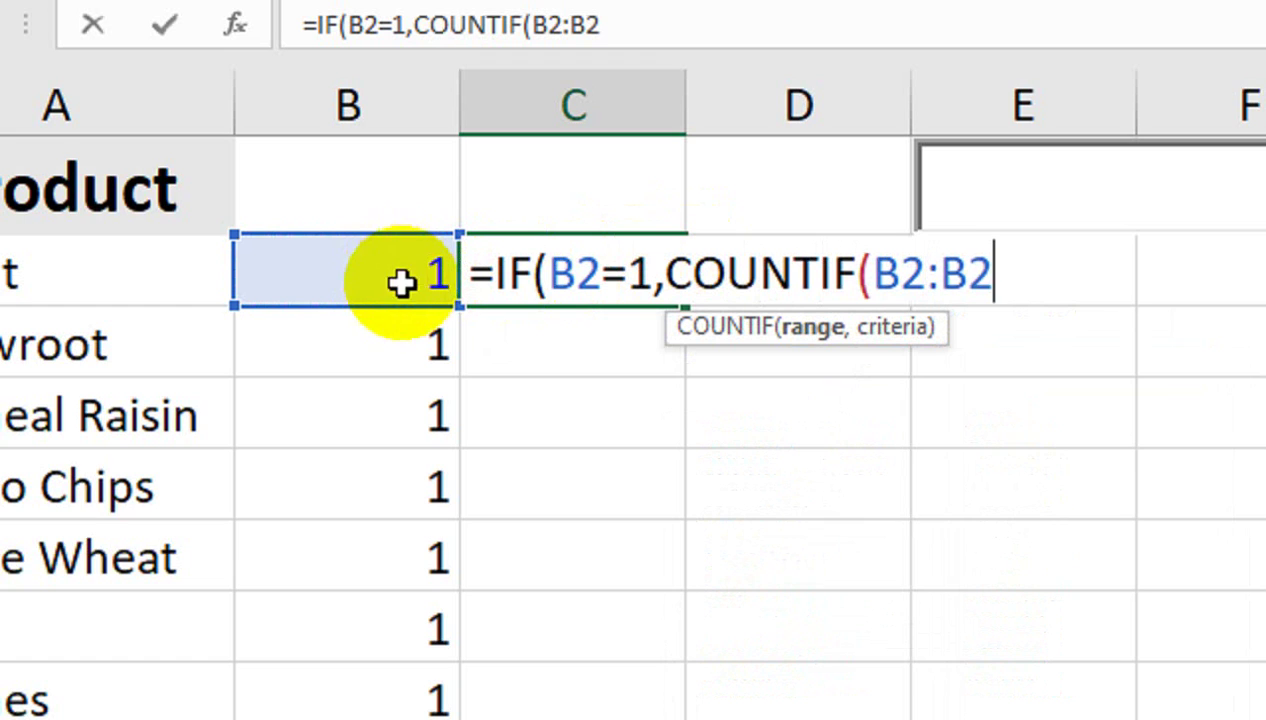
click(897, 265)
key(F4)
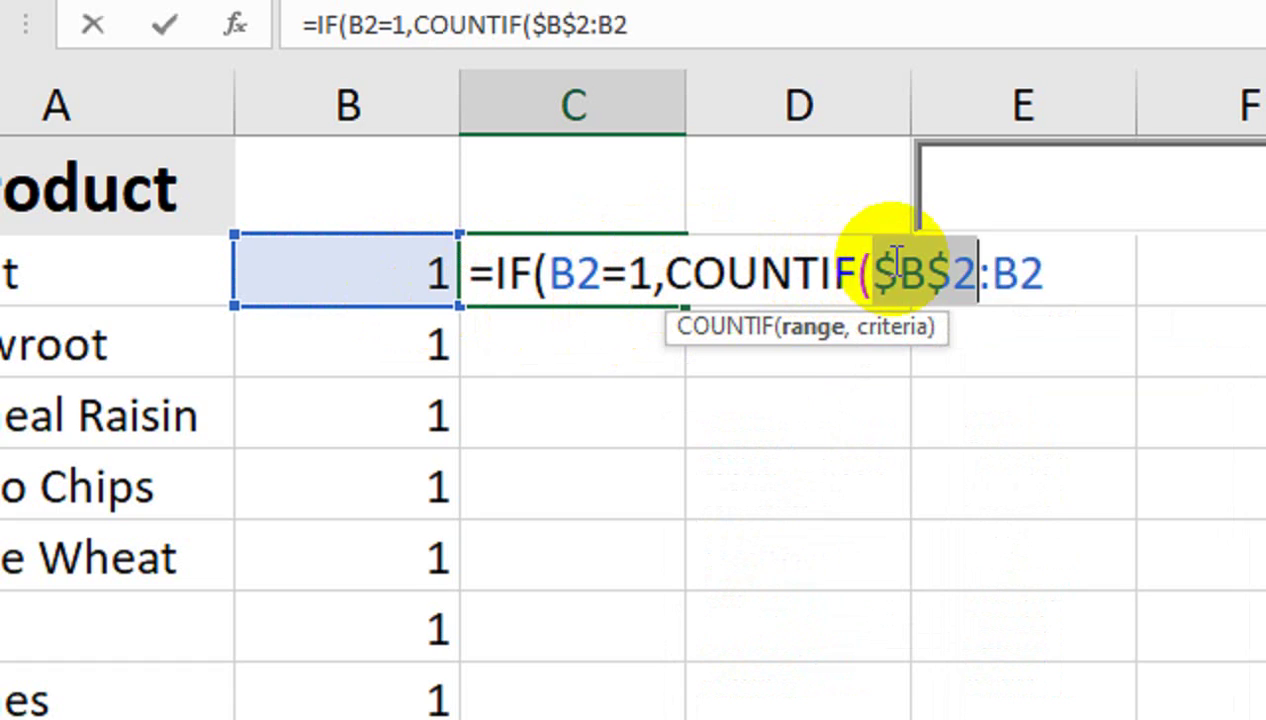
click(1043, 268)
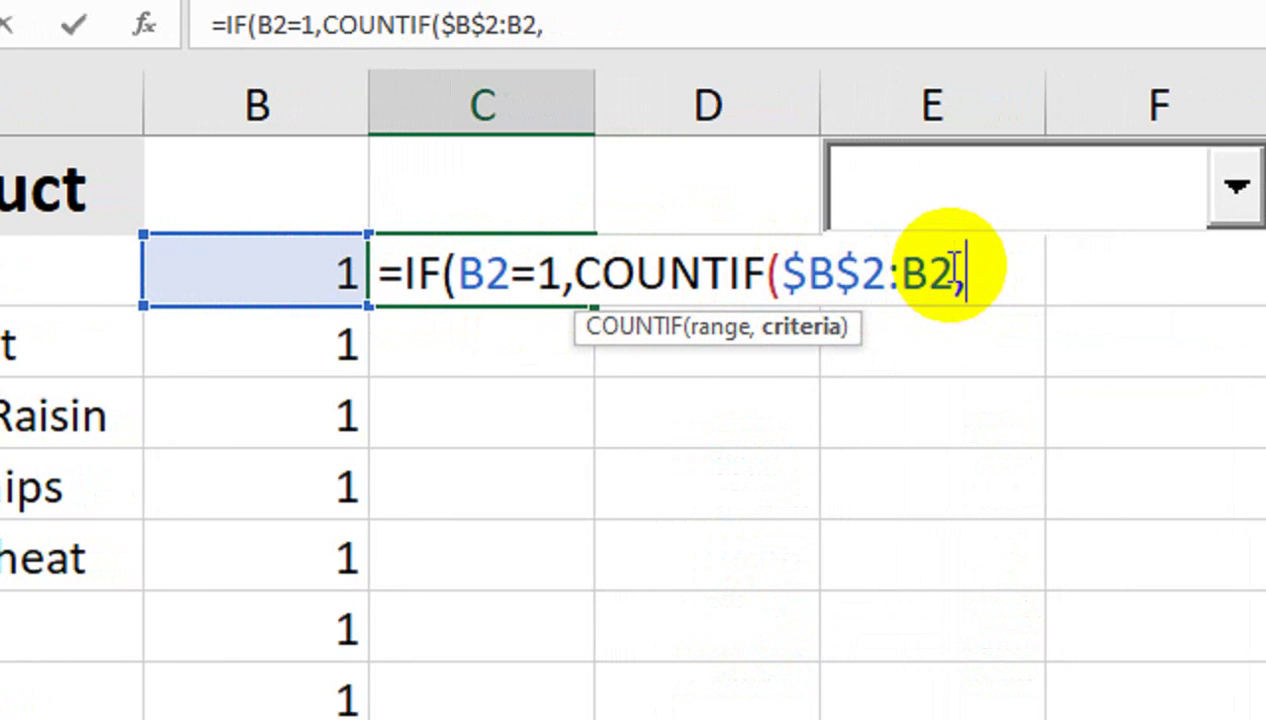
text())
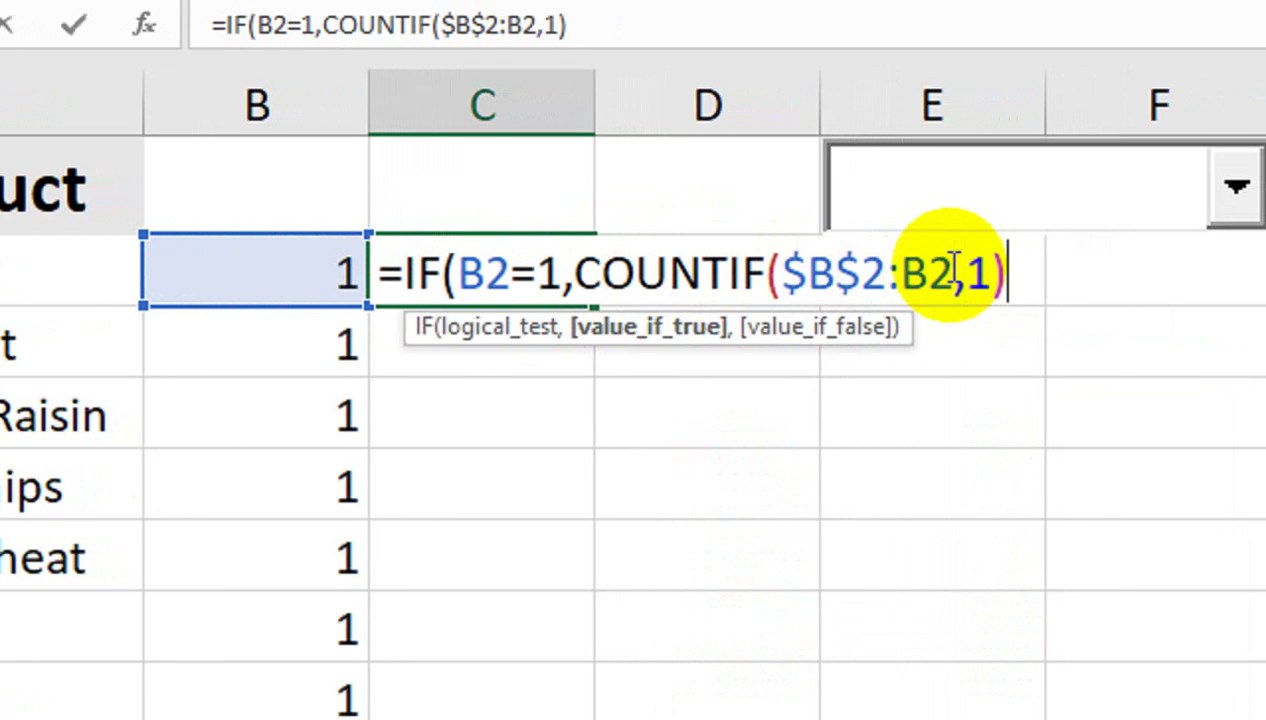
text())
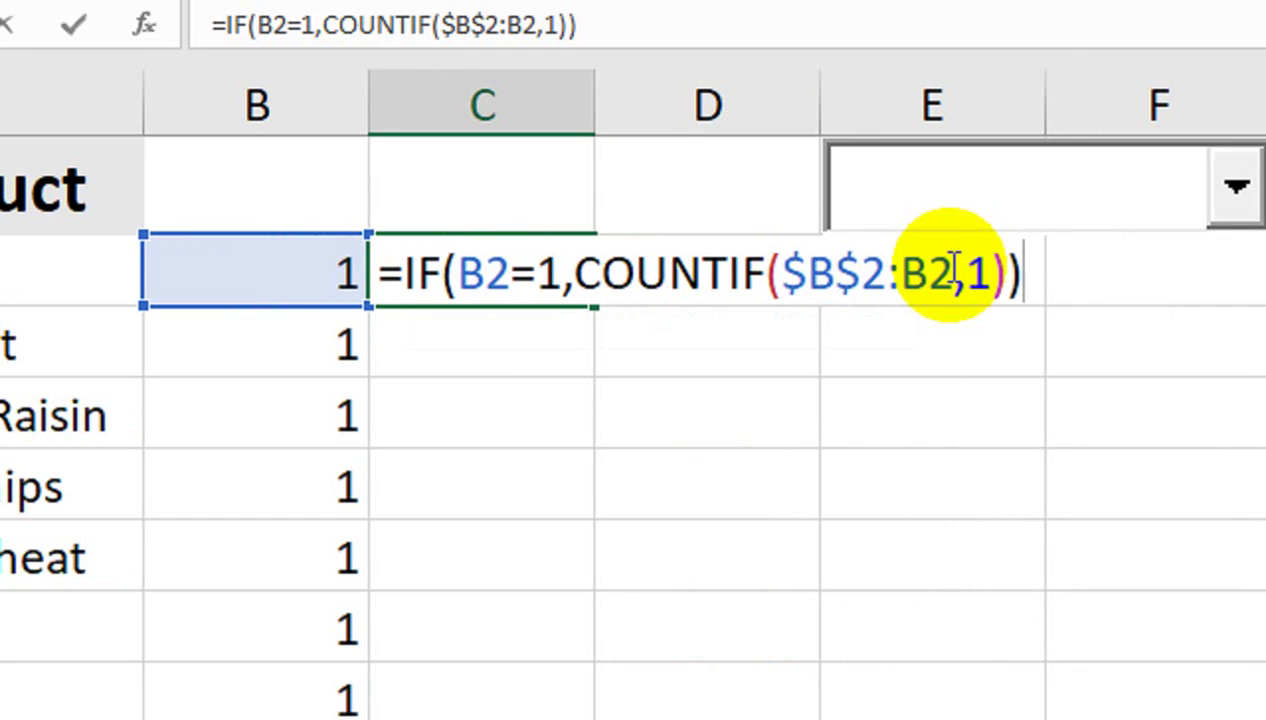
key(Return)
Step: Fill the C2 formula down column C alongside the product list and center the filled values
click(510, 280)
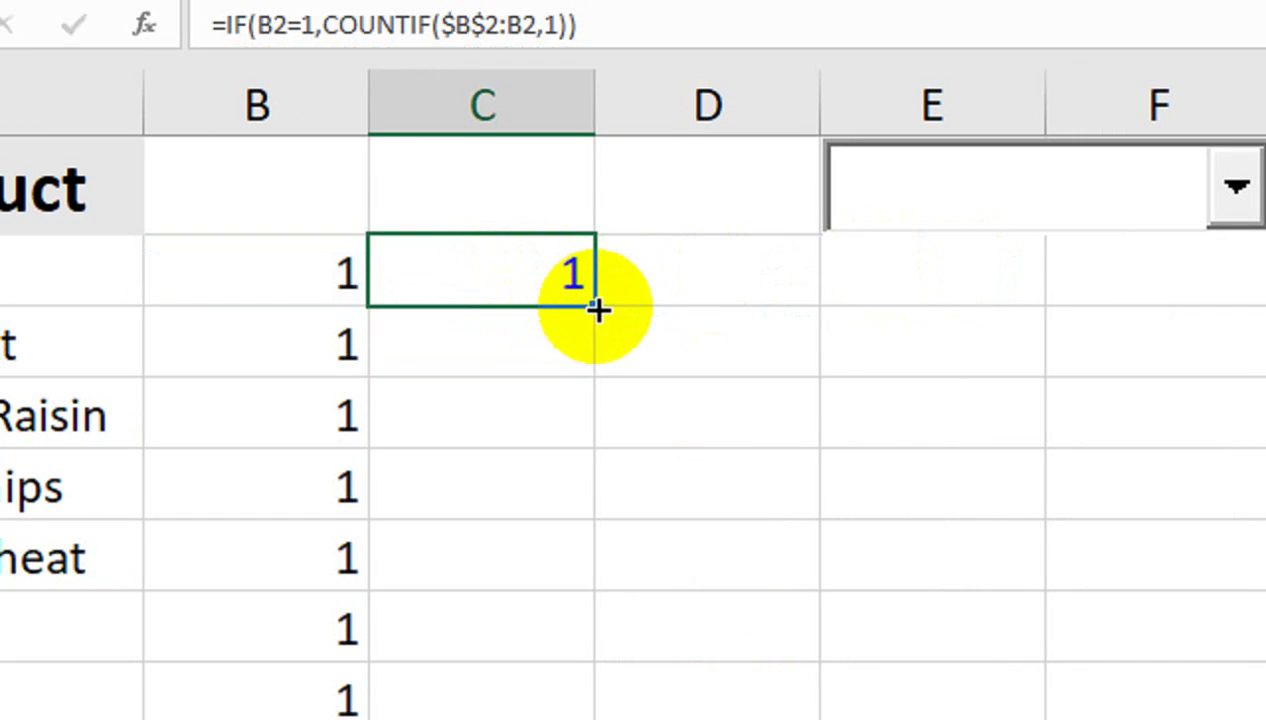
double_click(601, 307)
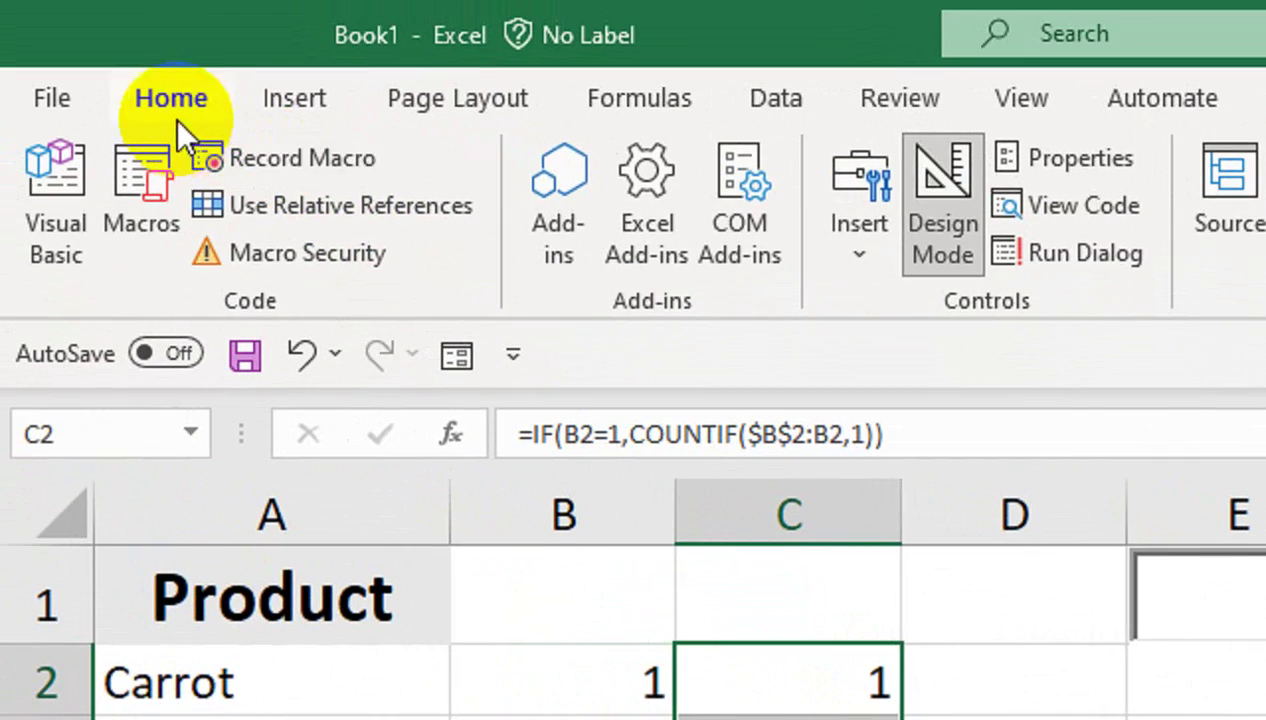
click(172, 97)
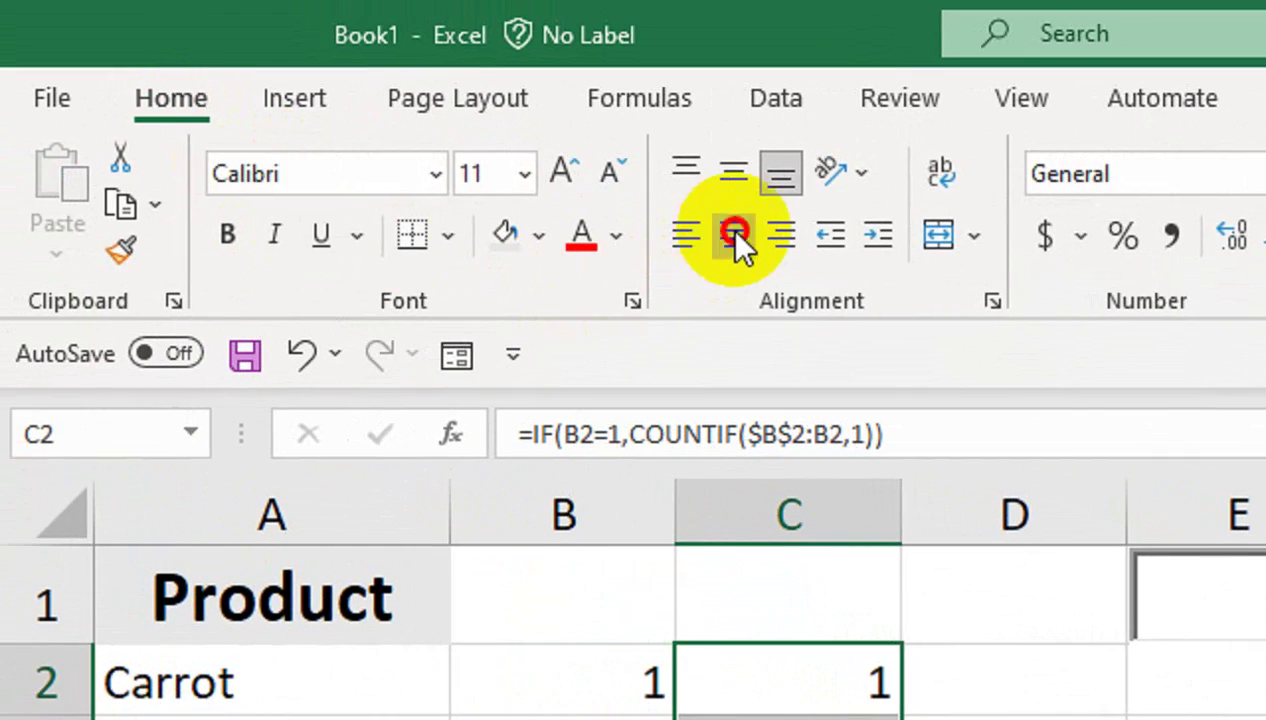
click(735, 235)
Step: Center the formula values in column B
click(616, 682)
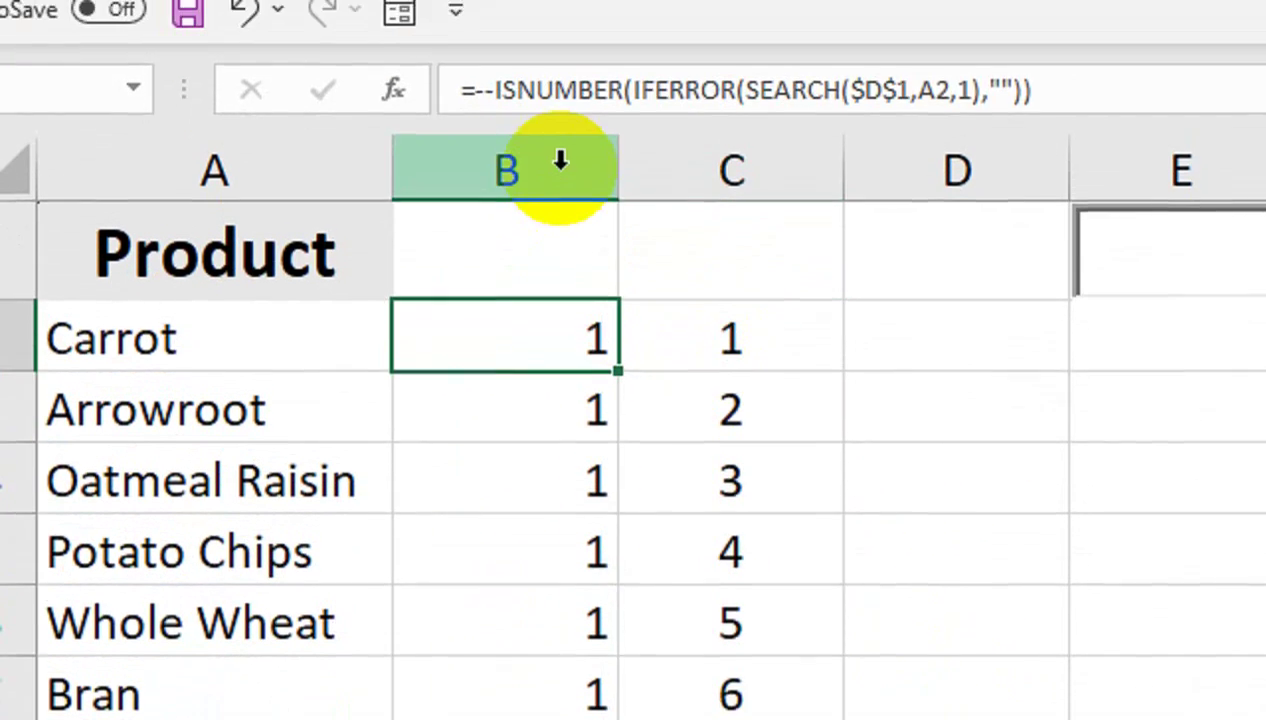
click(561, 160)
click(670, 181)
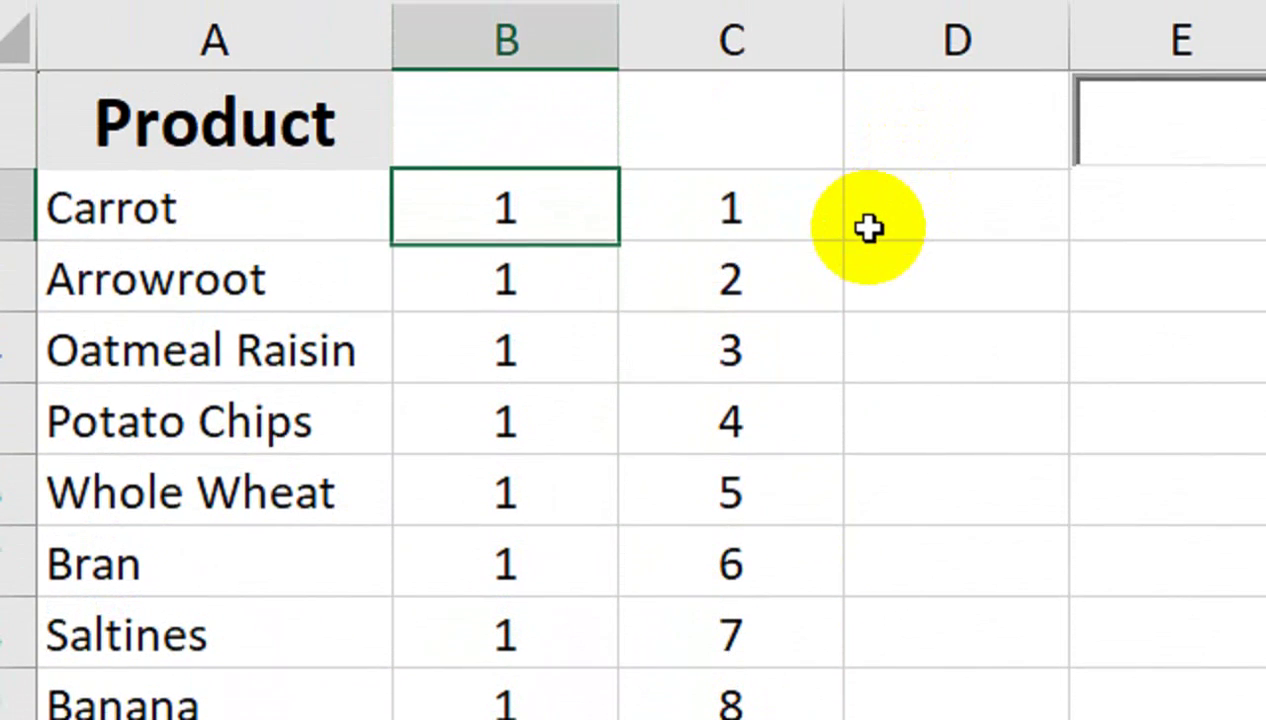
Step: Start the formula =IFERROR(INDEX($A$2:$A$11, in D2, using the product list as the absolute INDEX array
click(868, 228)
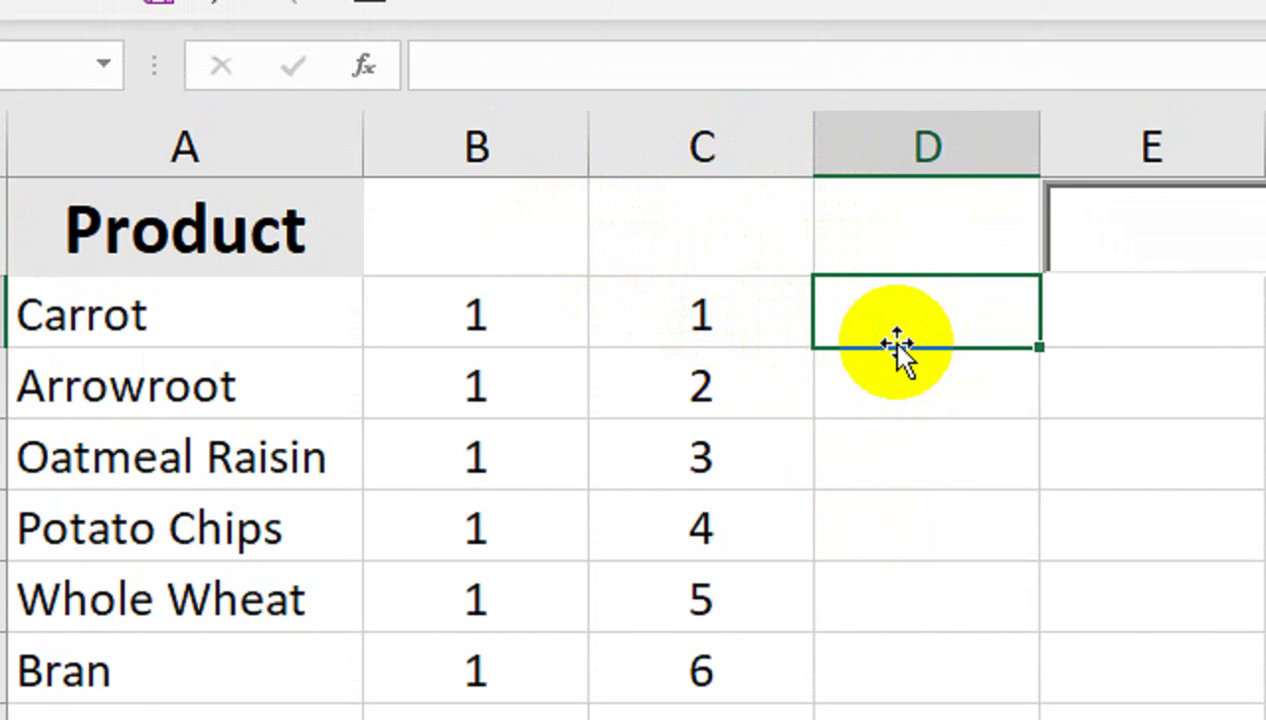
text(=I)
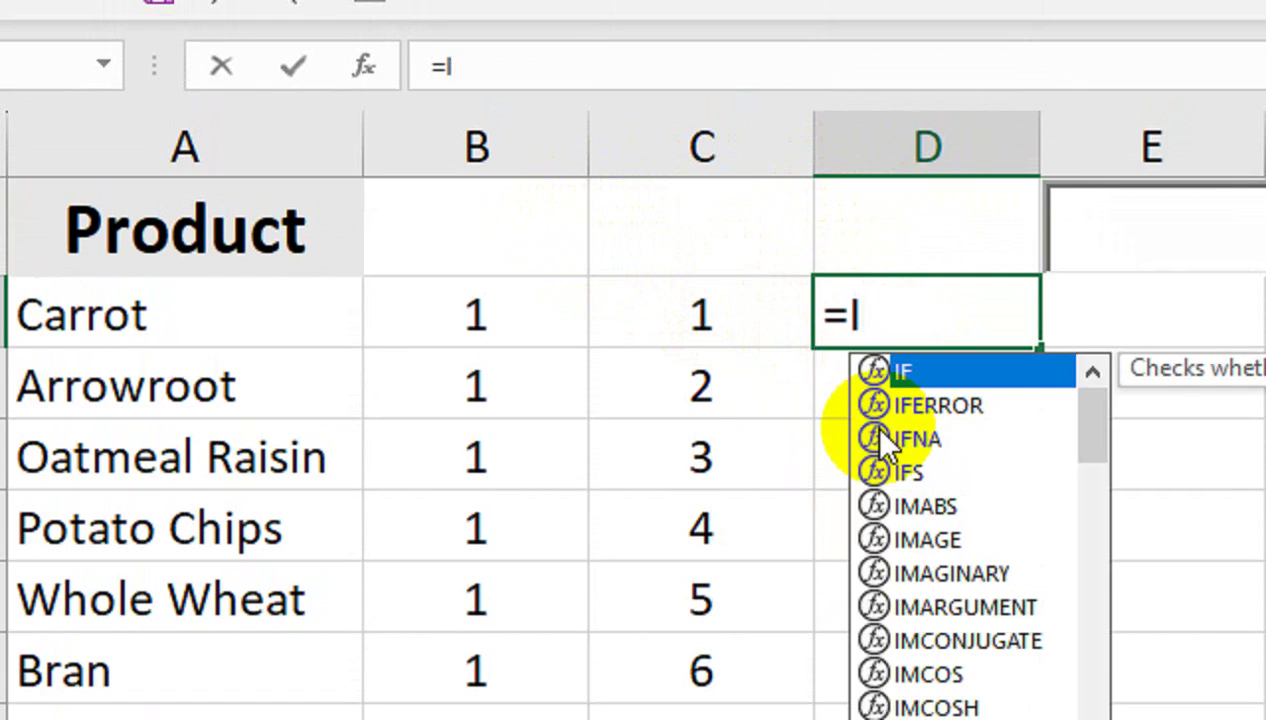
text(FERROR(IND)
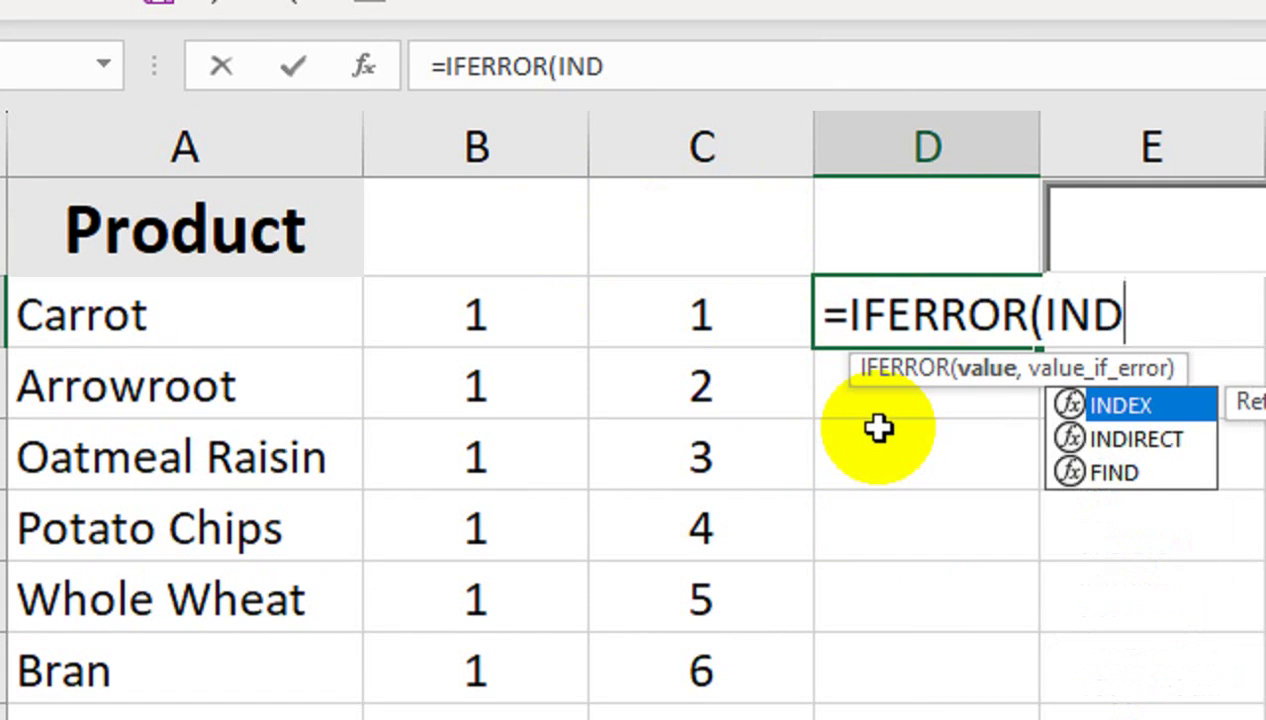
key(Tab)
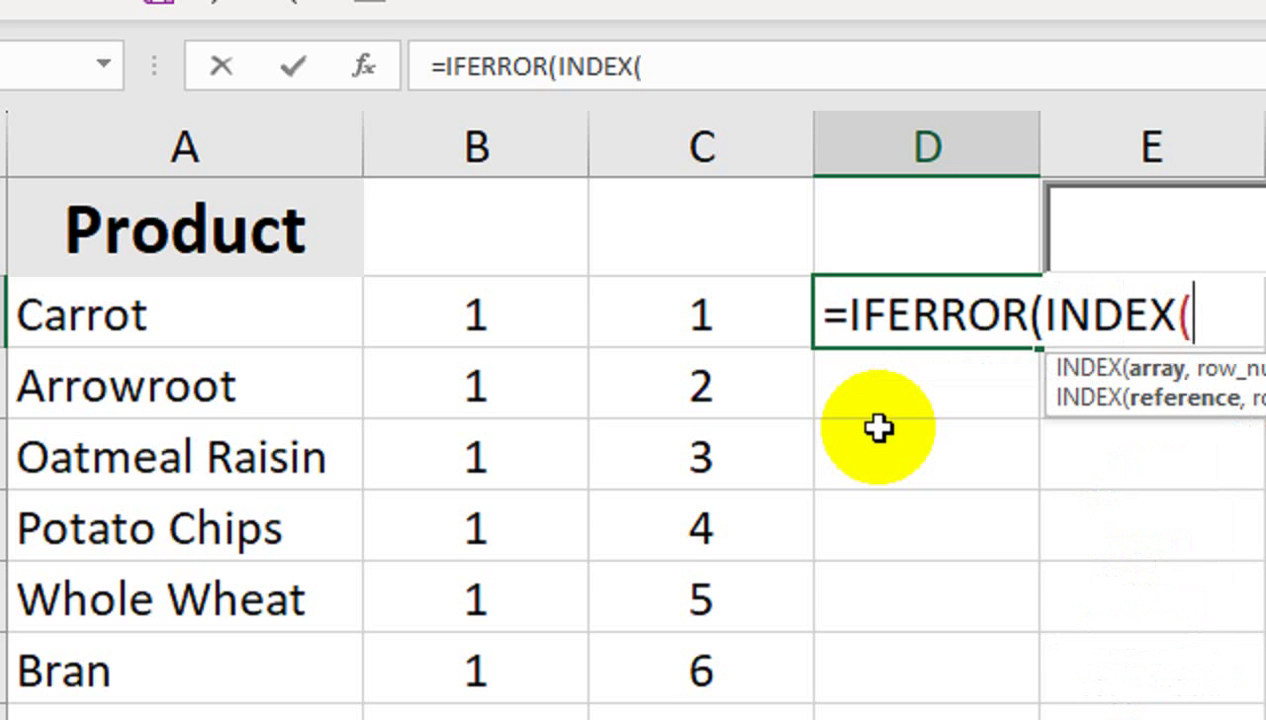
drag(340, 320, 305, 719)
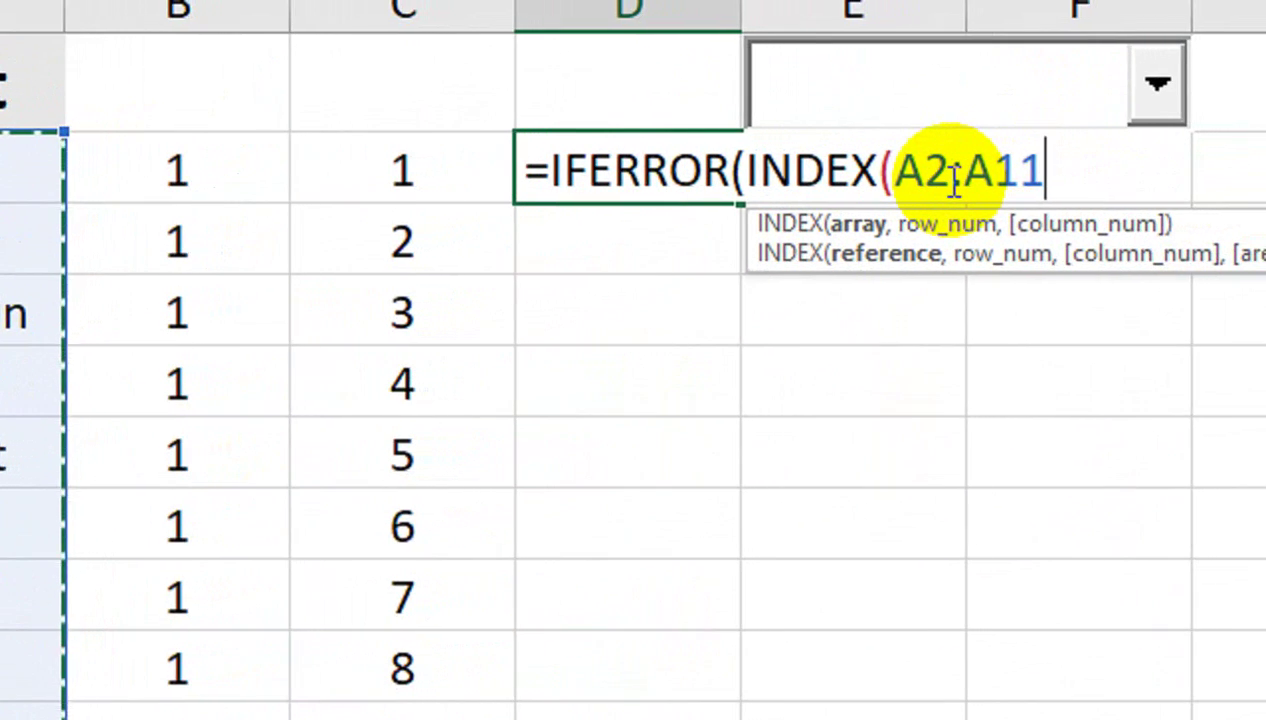
key(F4)
text(,)
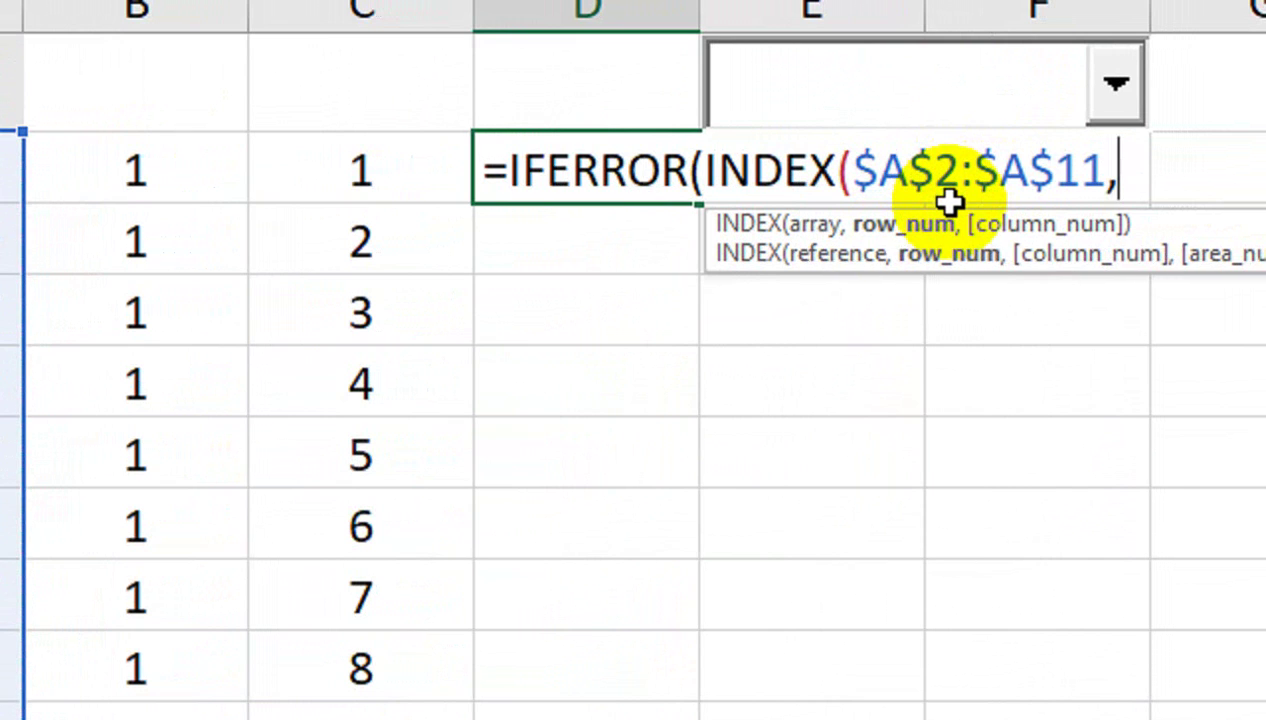
Step: Add a MATCH function as INDEX's row number, with C2:C2 as its lookup value
text(MAT)
key(Tab)
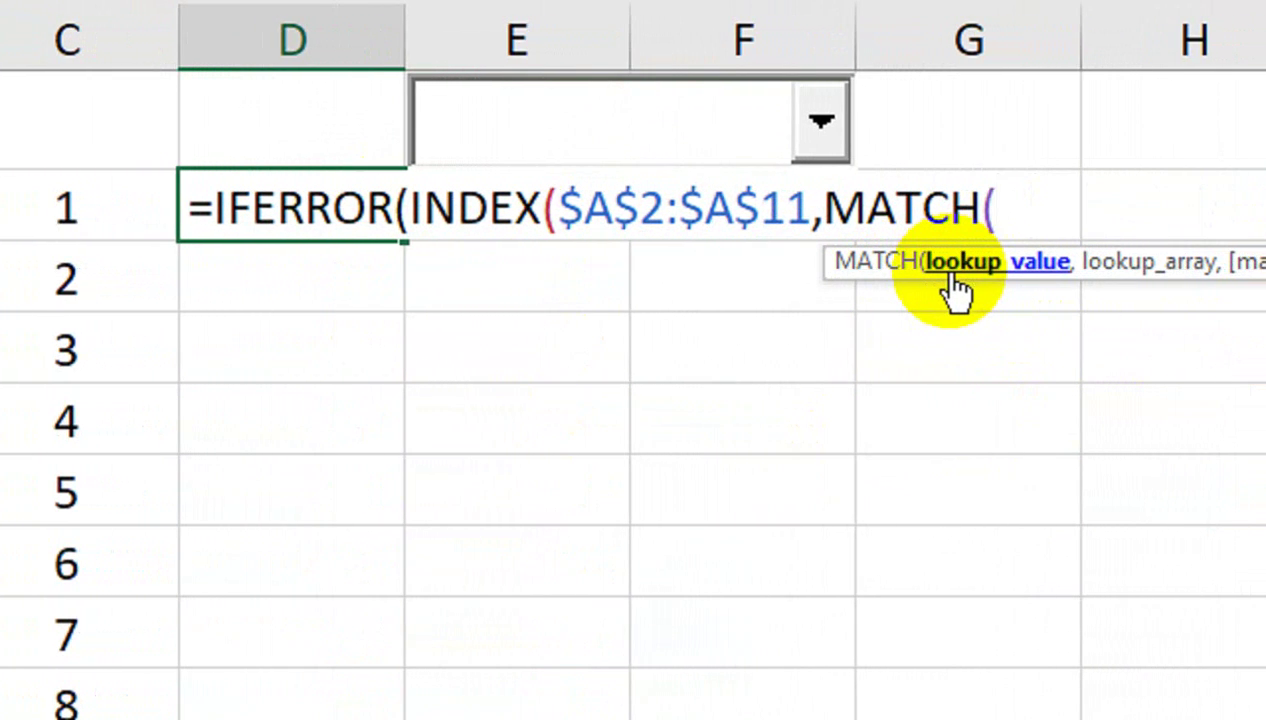
click(97, 208)
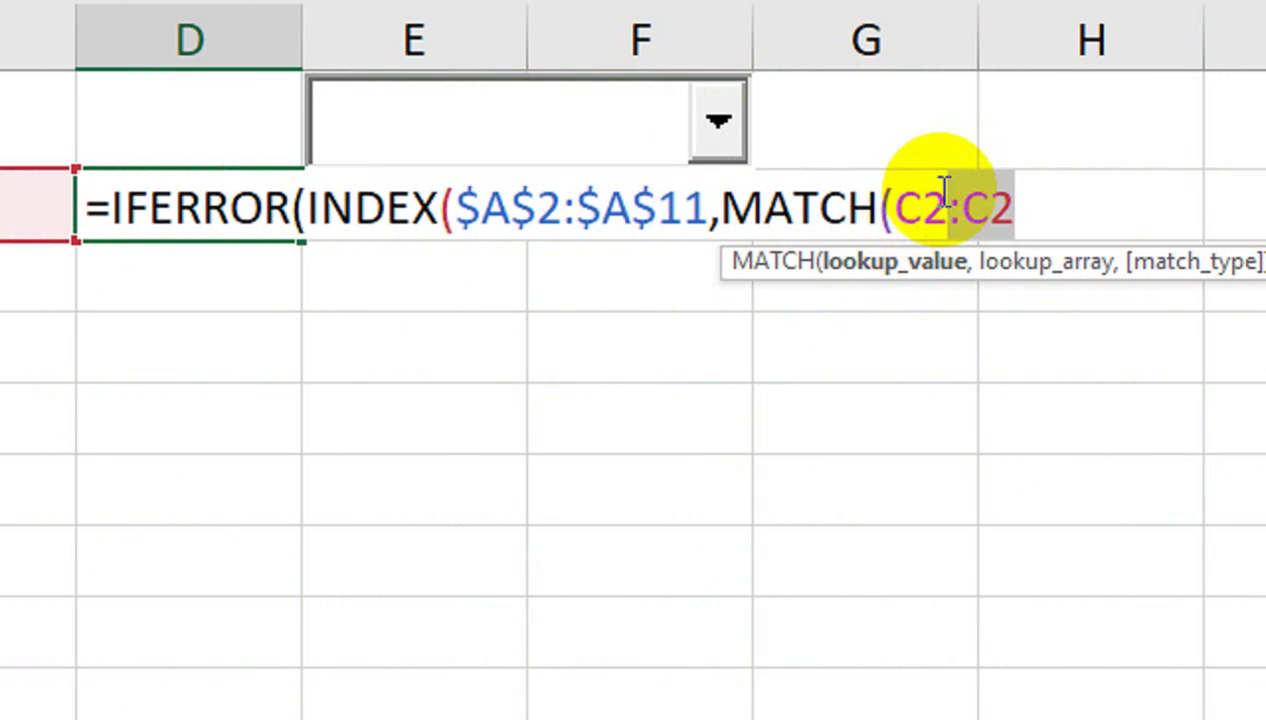
Step: Wrap the C2:C2 reference in a ROWS function so that ROWS(C2:C2) is MATCH's lookup value
click(886, 210)
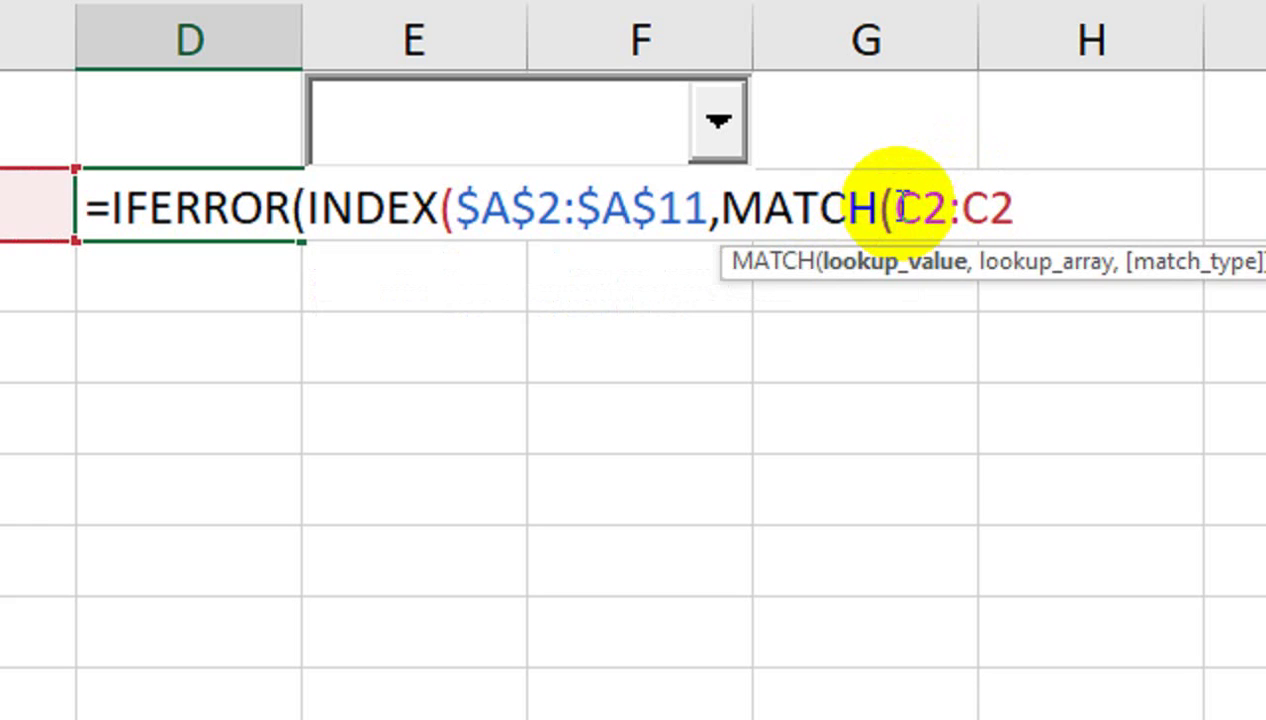
text(RO)
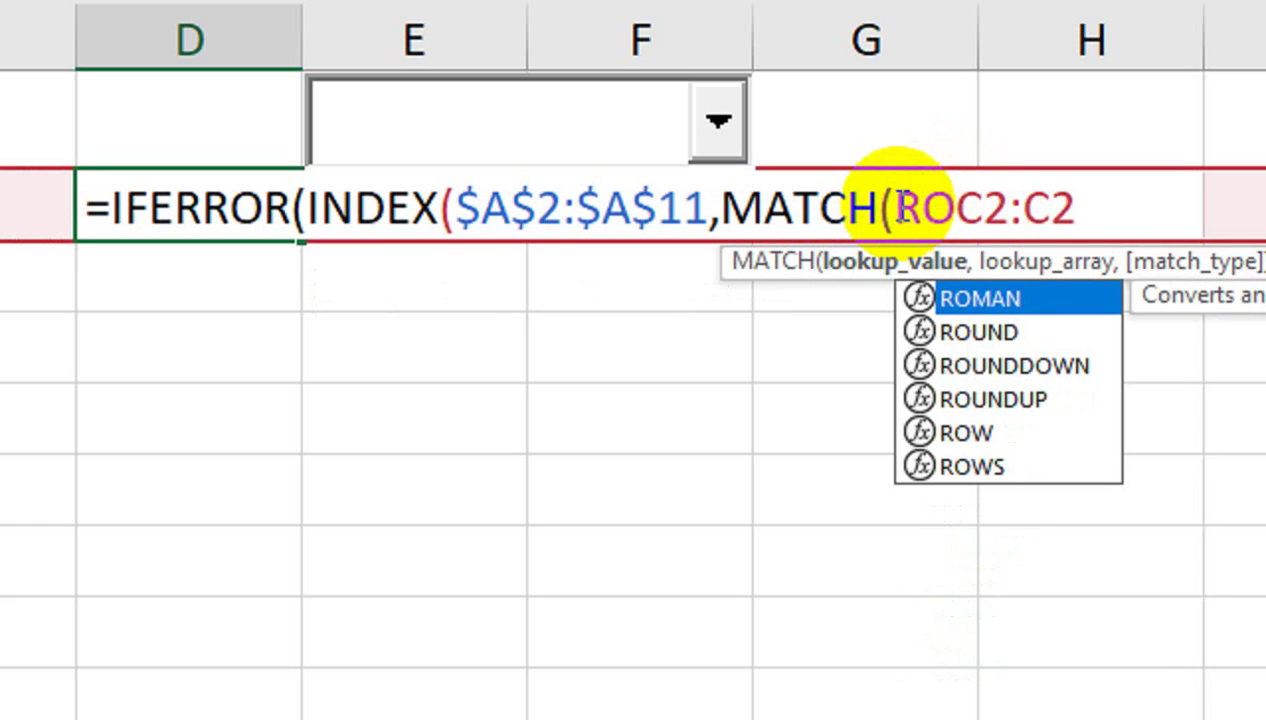
key(Down)
key(Down)
key(Down)
key(Down)
key(Down)
key(Tab)
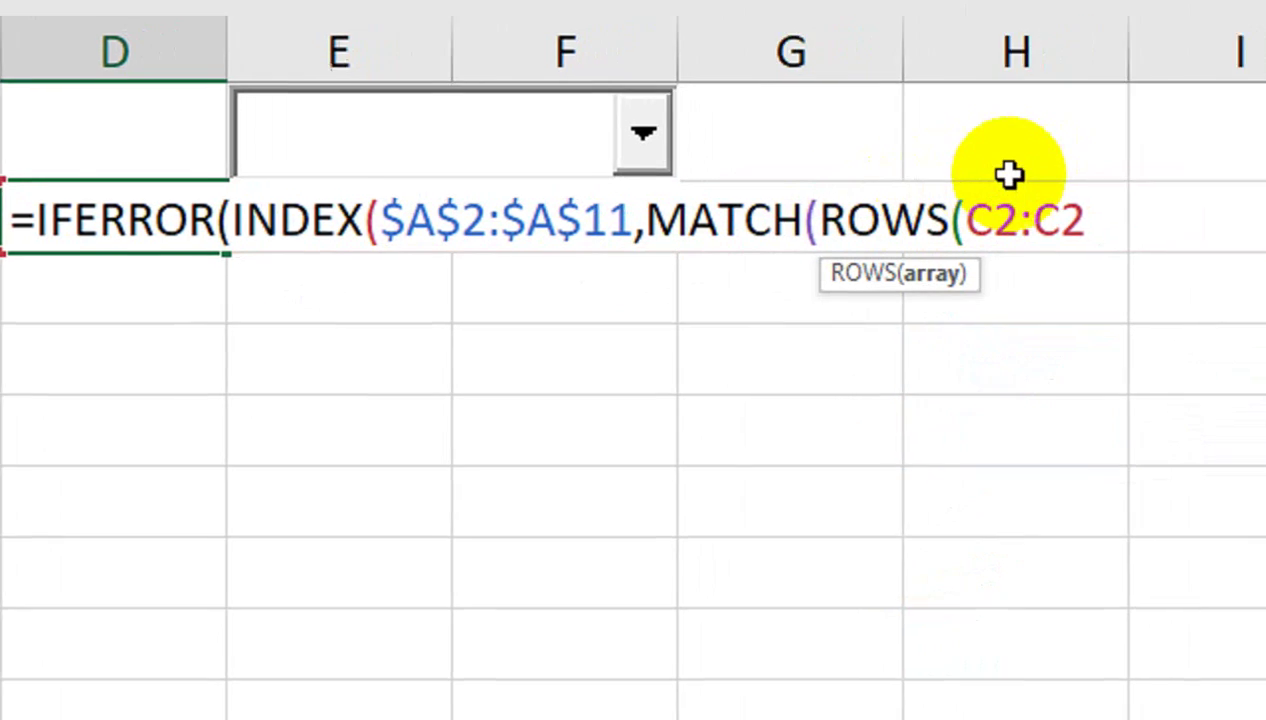
click(1088, 222)
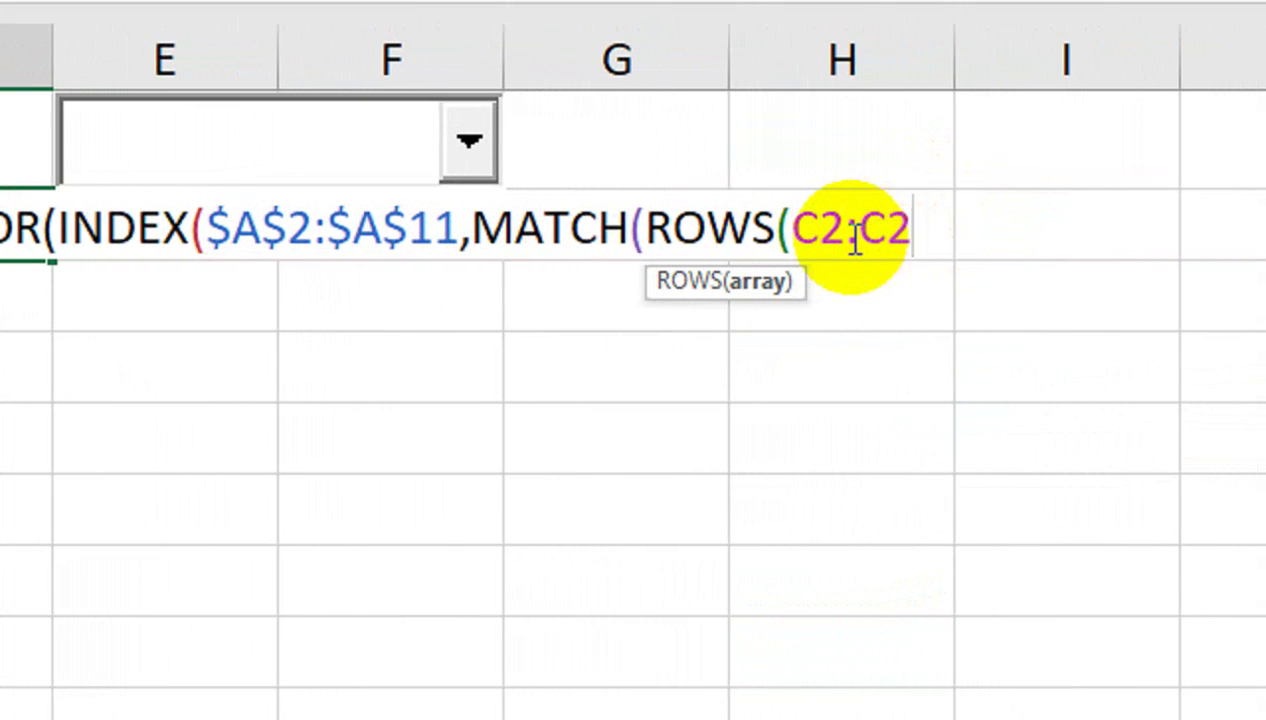
text(),)
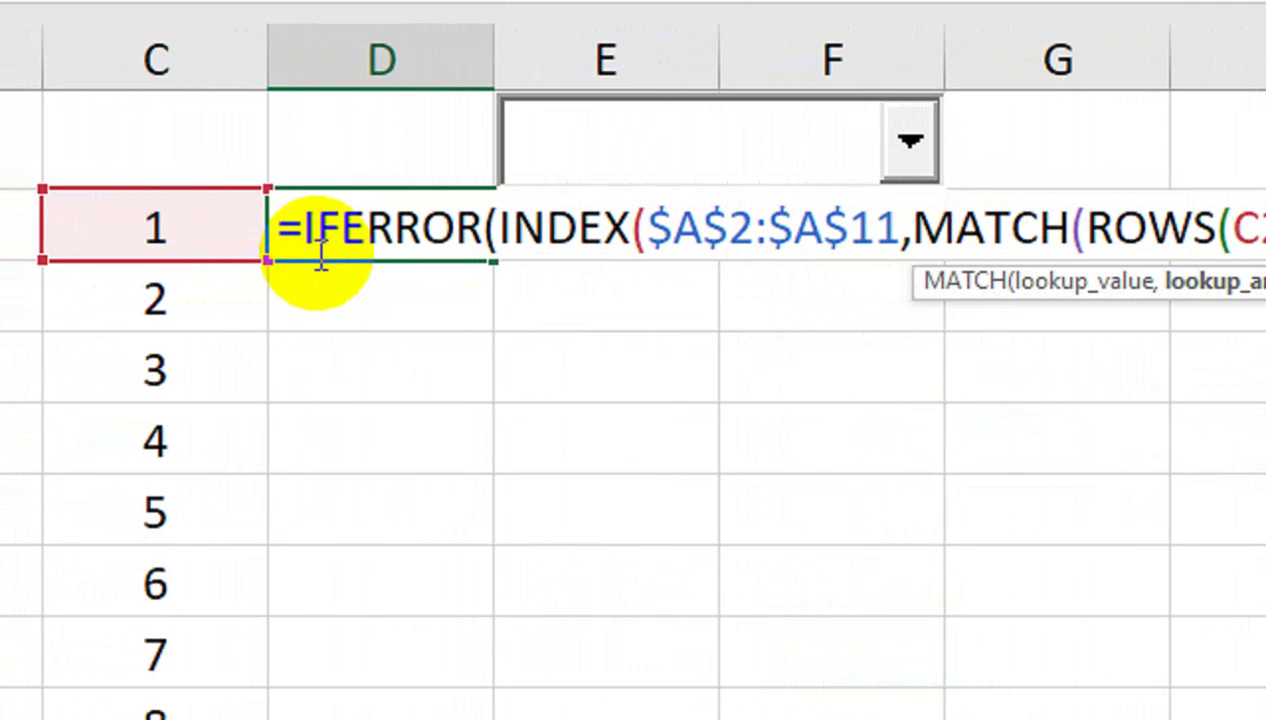
Step: Set C2:C11 as MATCH's lookup array and make the starting reference in ROWS absolute, giving $C$2:C2
click(208, 257)
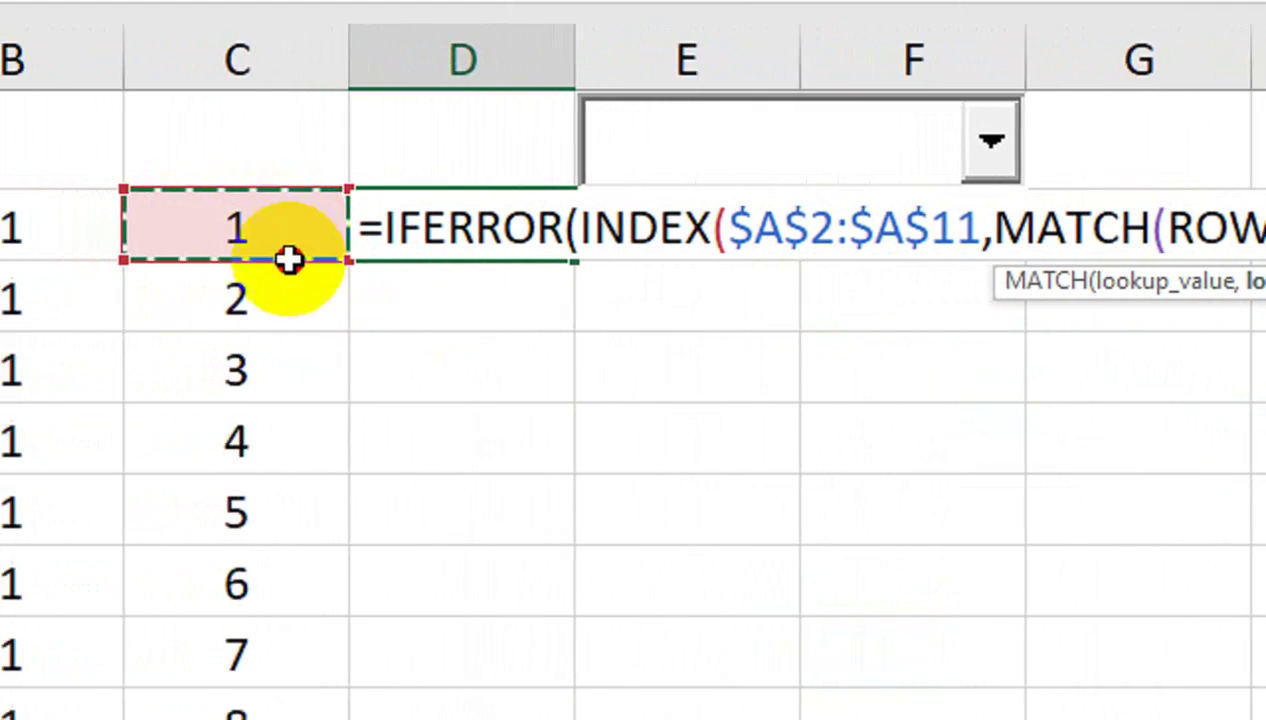
drag(288, 258, 320, 719)
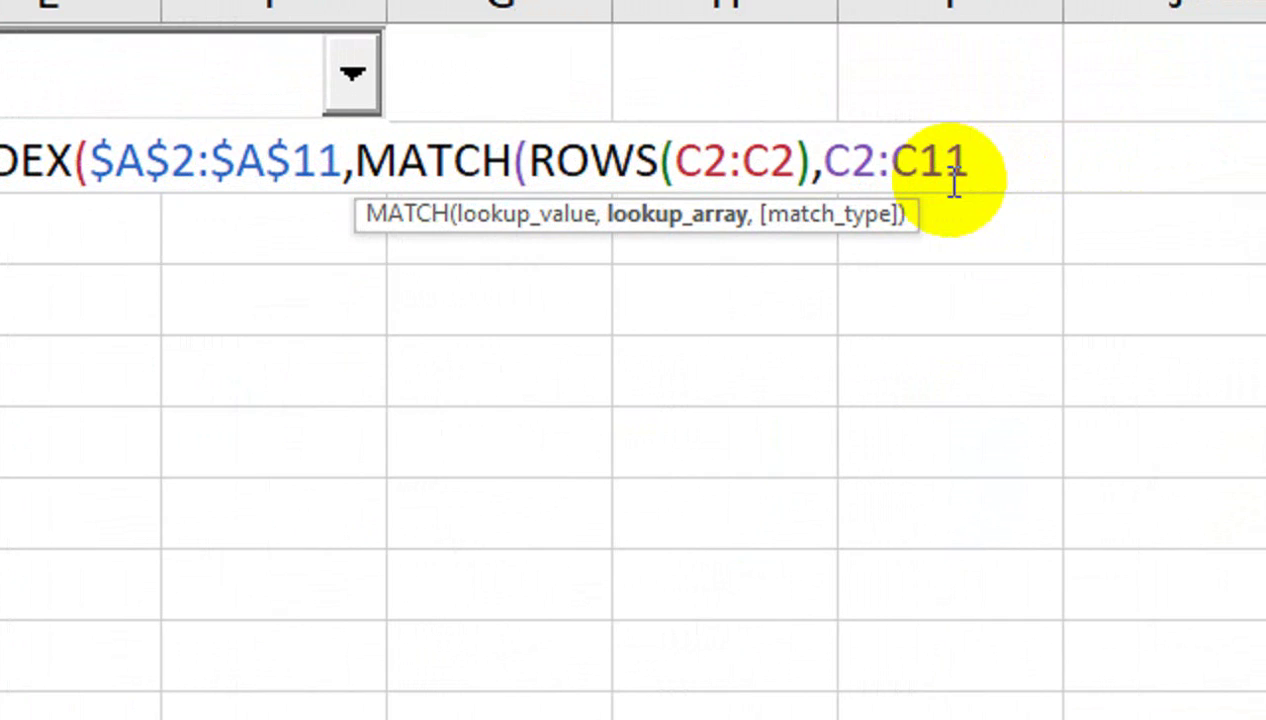
click(700, 163)
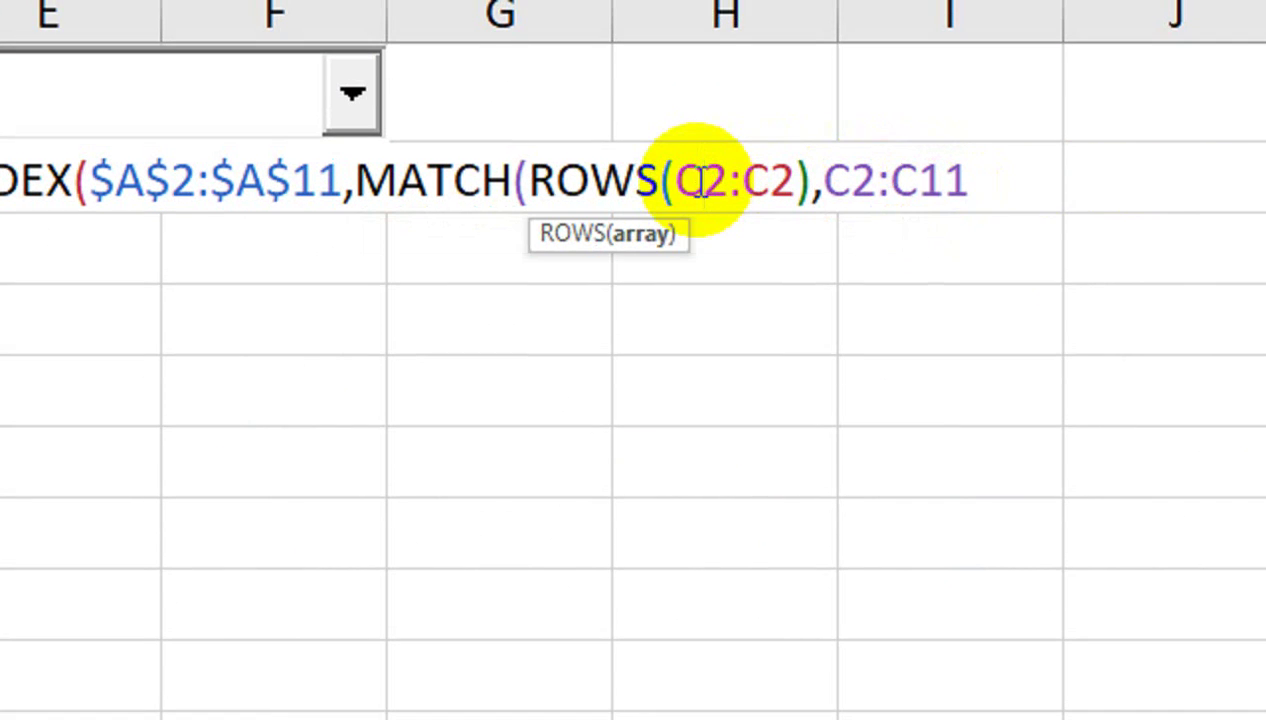
key(F4)
Step: Make MATCH's lookup array absolute as $C$2:$C$11
click(1037, 170)
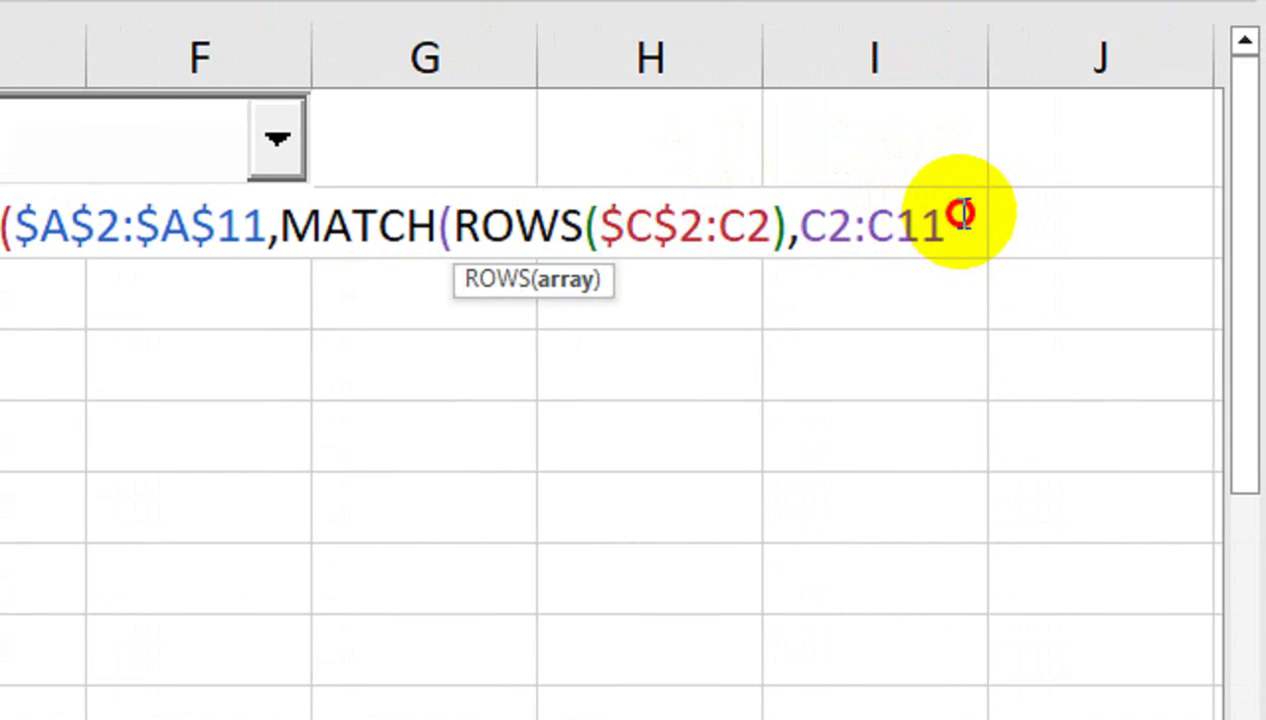
drag(800, 222, 950, 216)
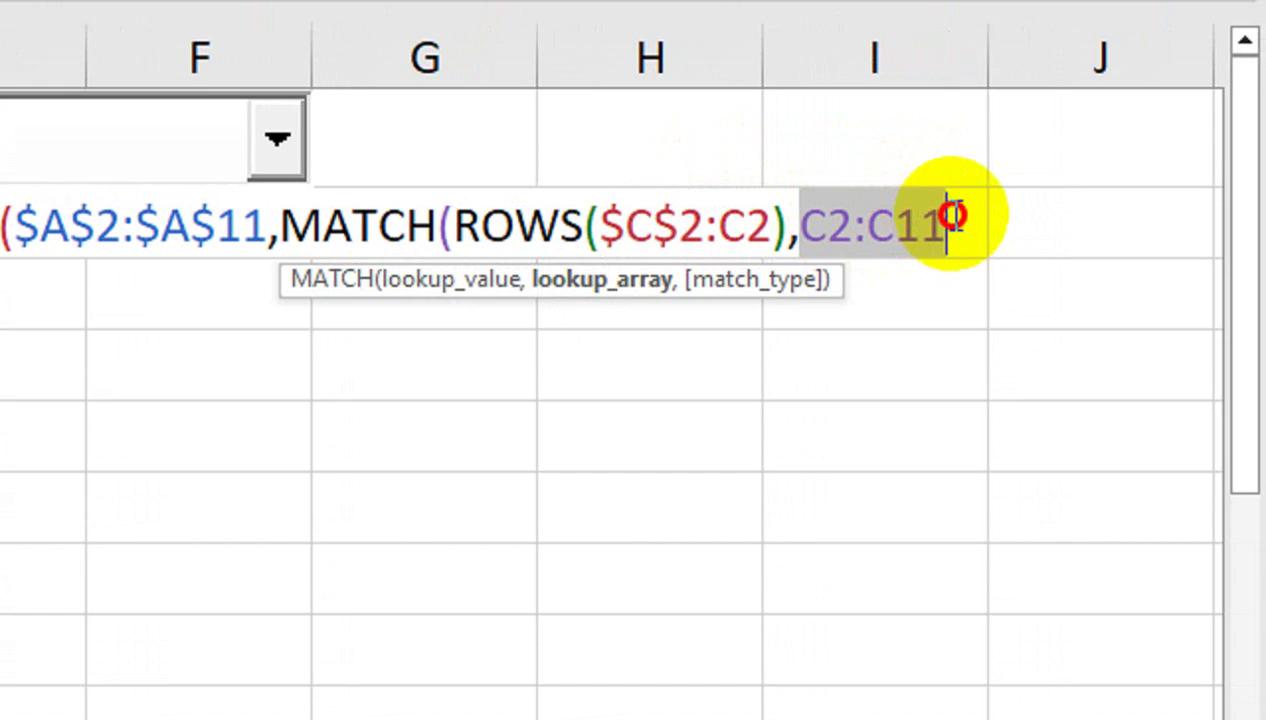
key(F4)
click(1060, 218)
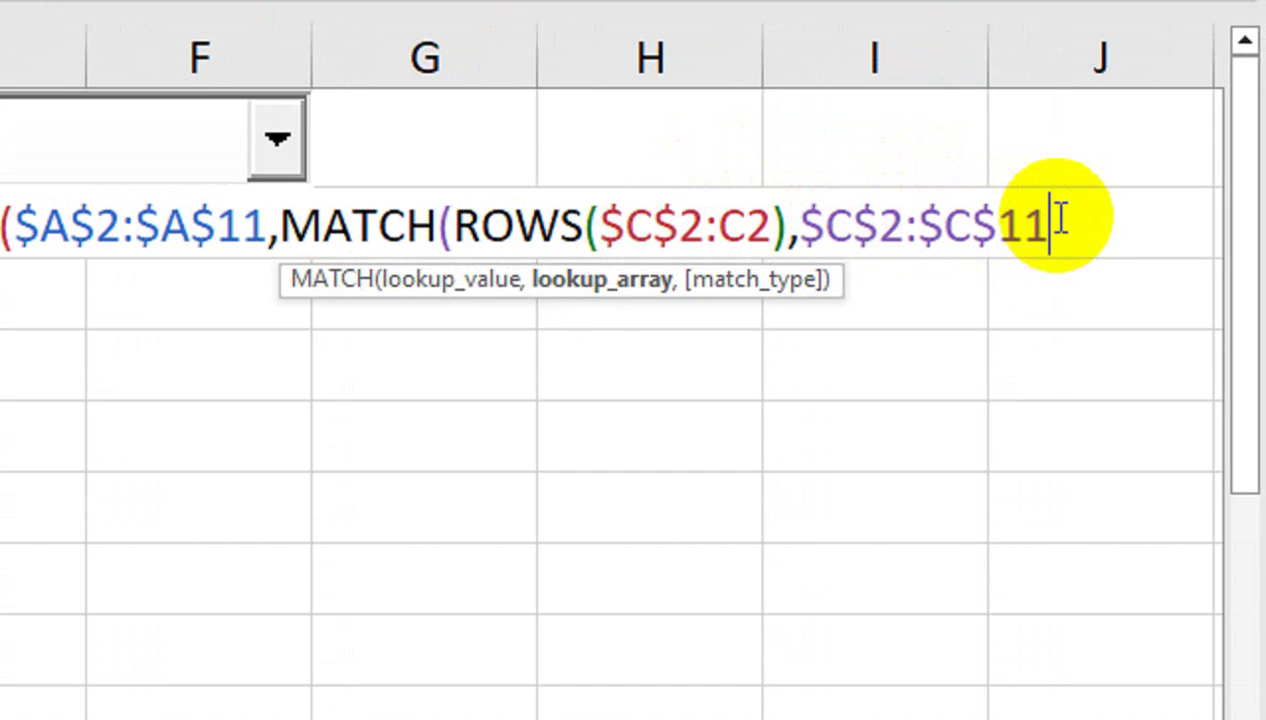
Step: Set MATCH's match type to 0 (Exact match) and close the MATCH function
text(,)
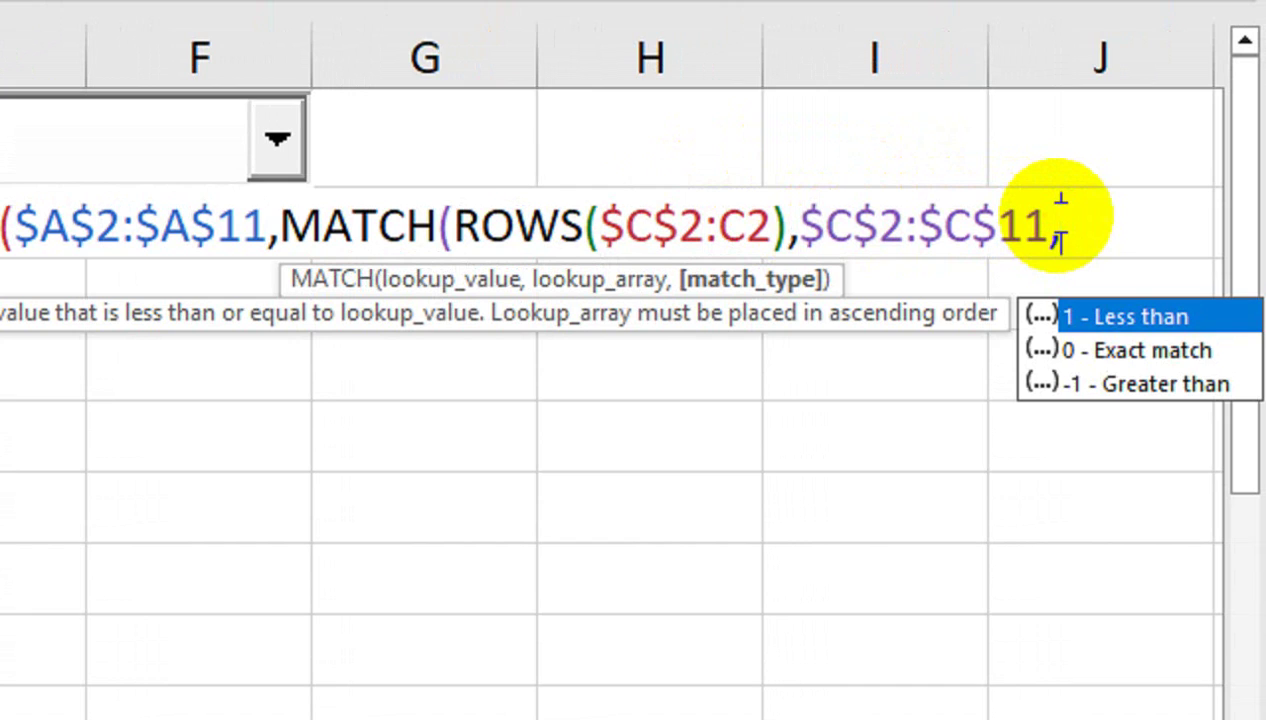
key(Down)
key(Tab)
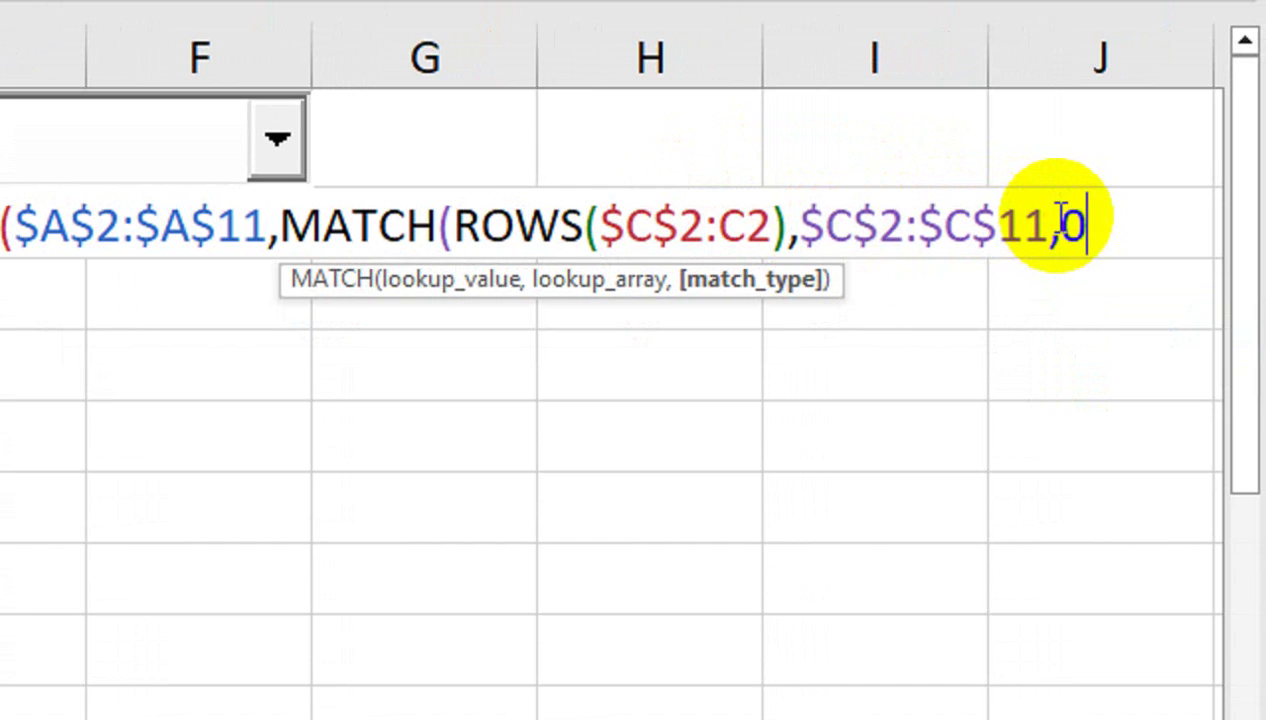
text())
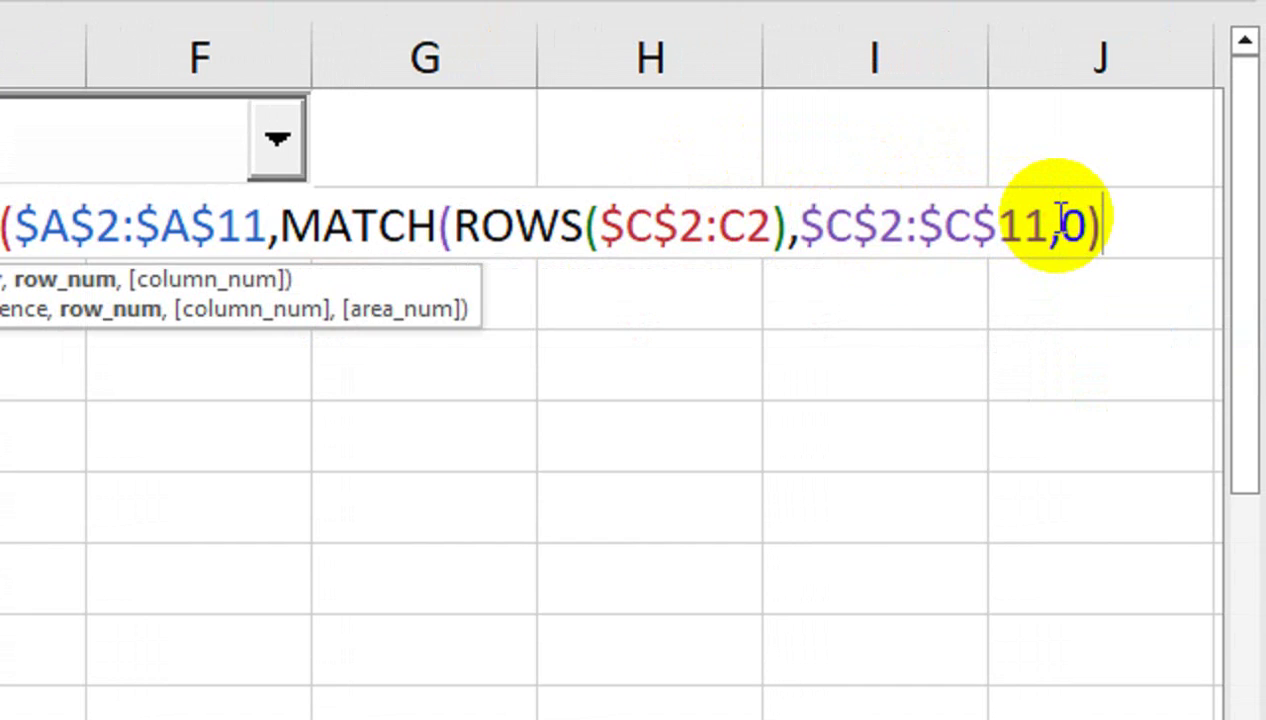
Step: Finish the D2 formula by closing INDEX and setting IFERROR's fallback to an empty string ("")
key(Home)
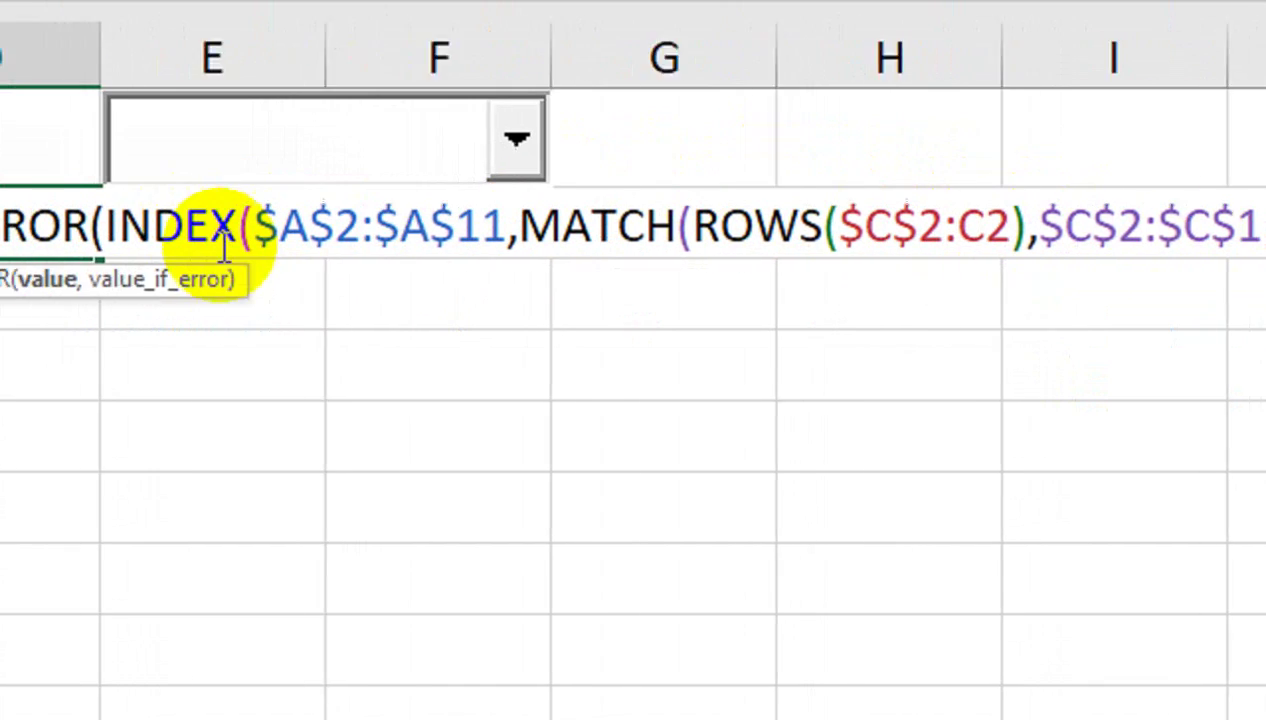
key(End)
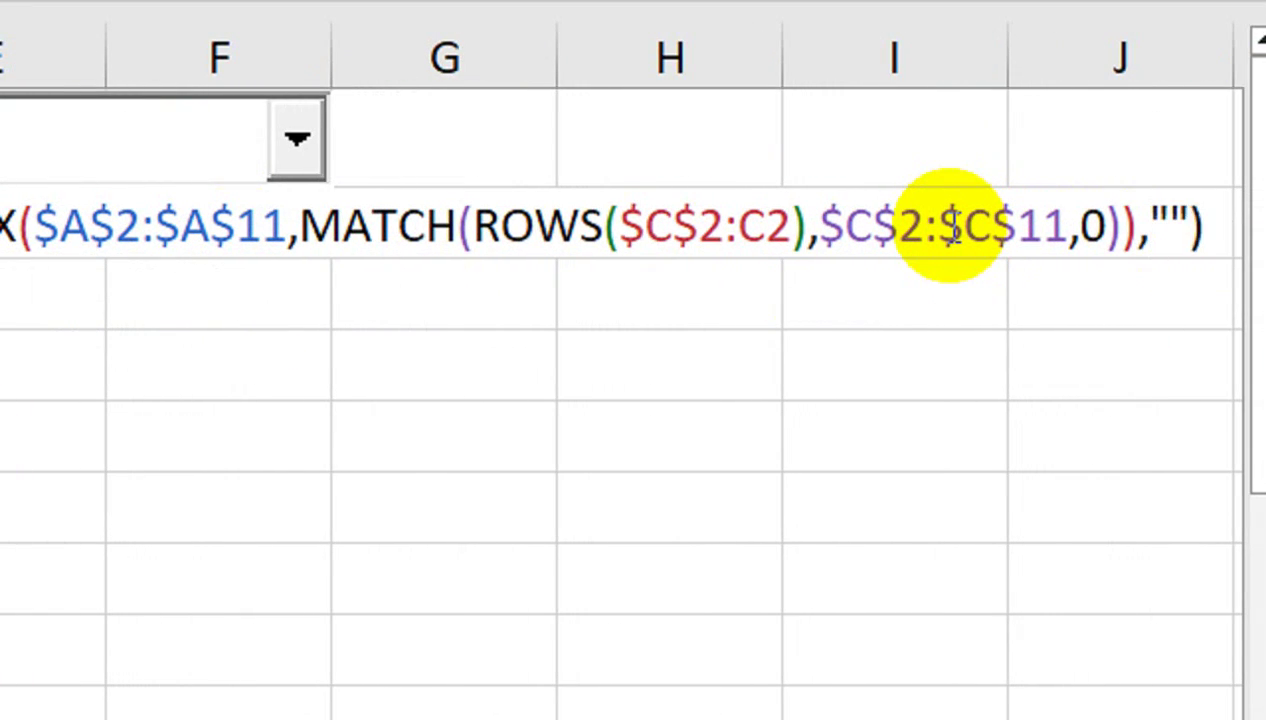
text(,""))
key(Return)
Step: Fill the D2 formula down to D11 and fit column D's width to its contents
click(546, 241)
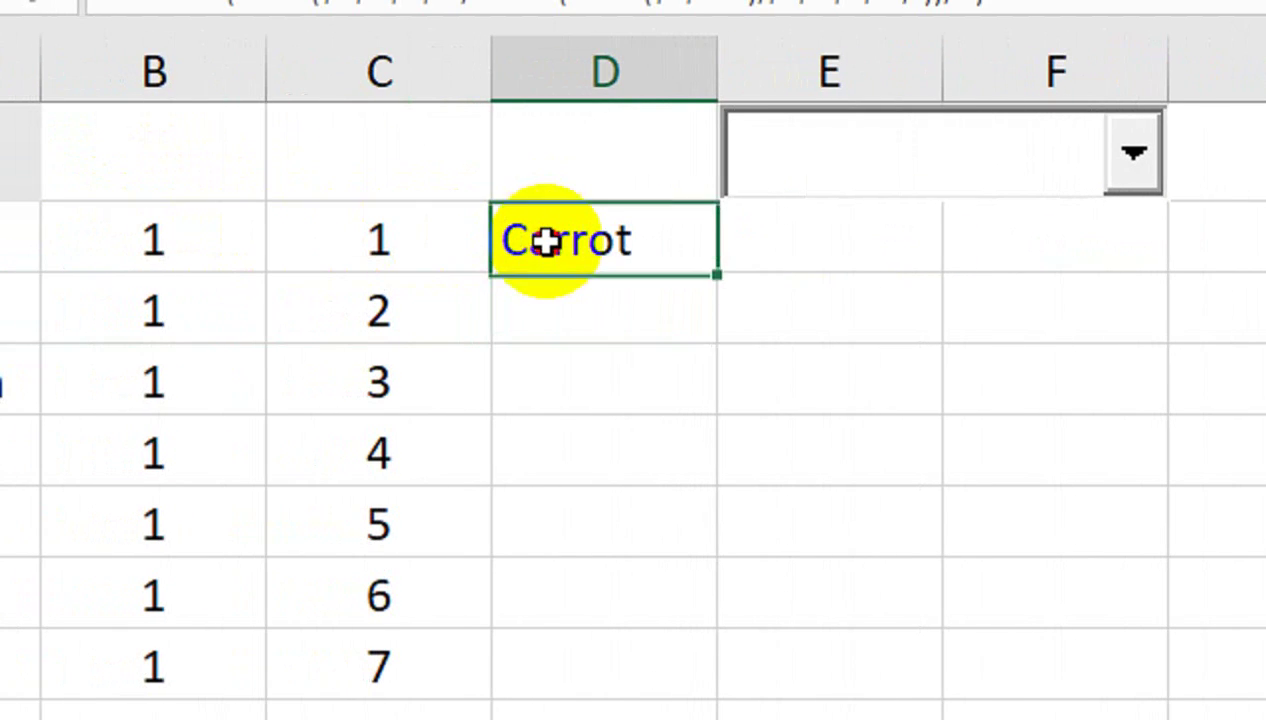
double_click(717, 274)
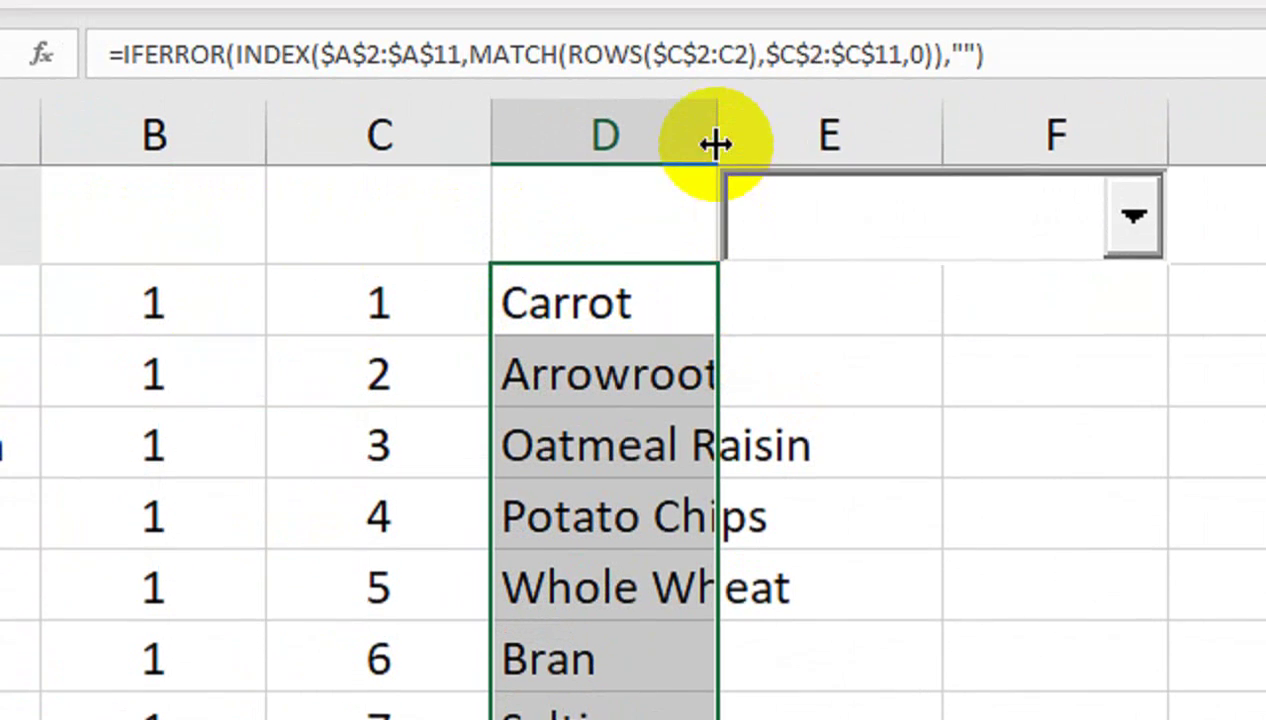
double_click(717, 140)
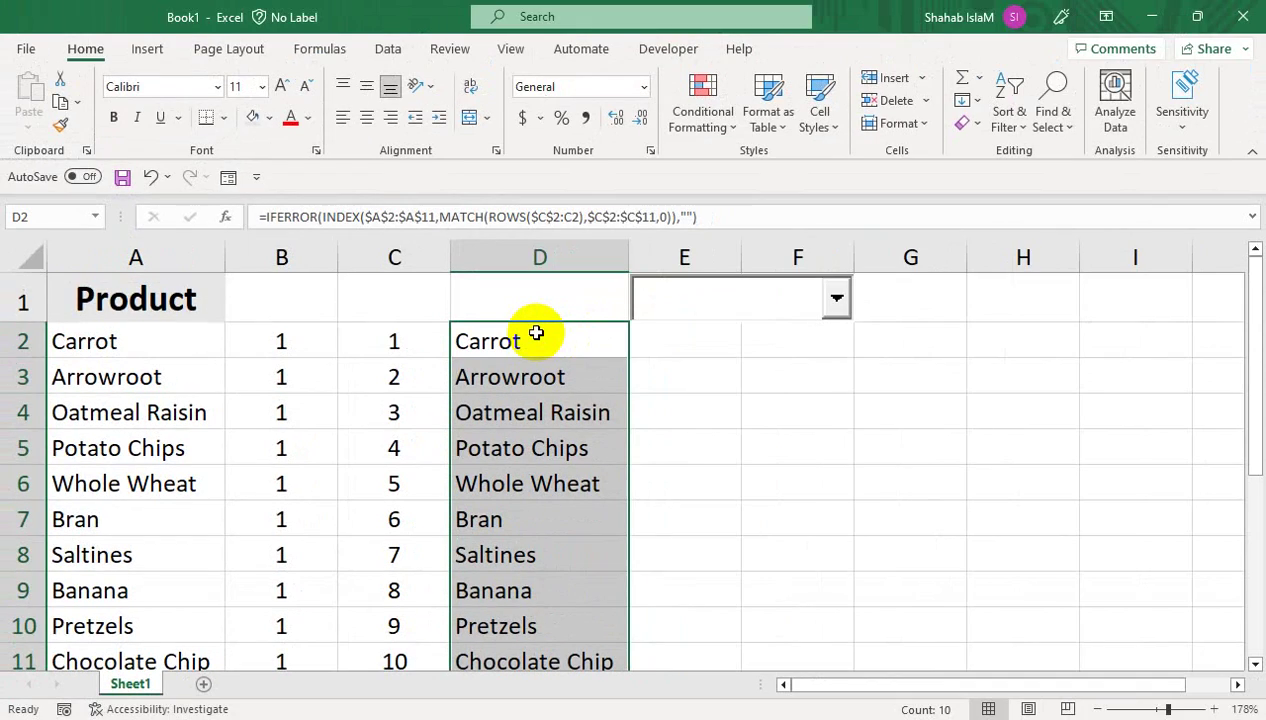
Step: Start a new workbook-scope defined name called DropDownList from cell D2
click(536, 333)
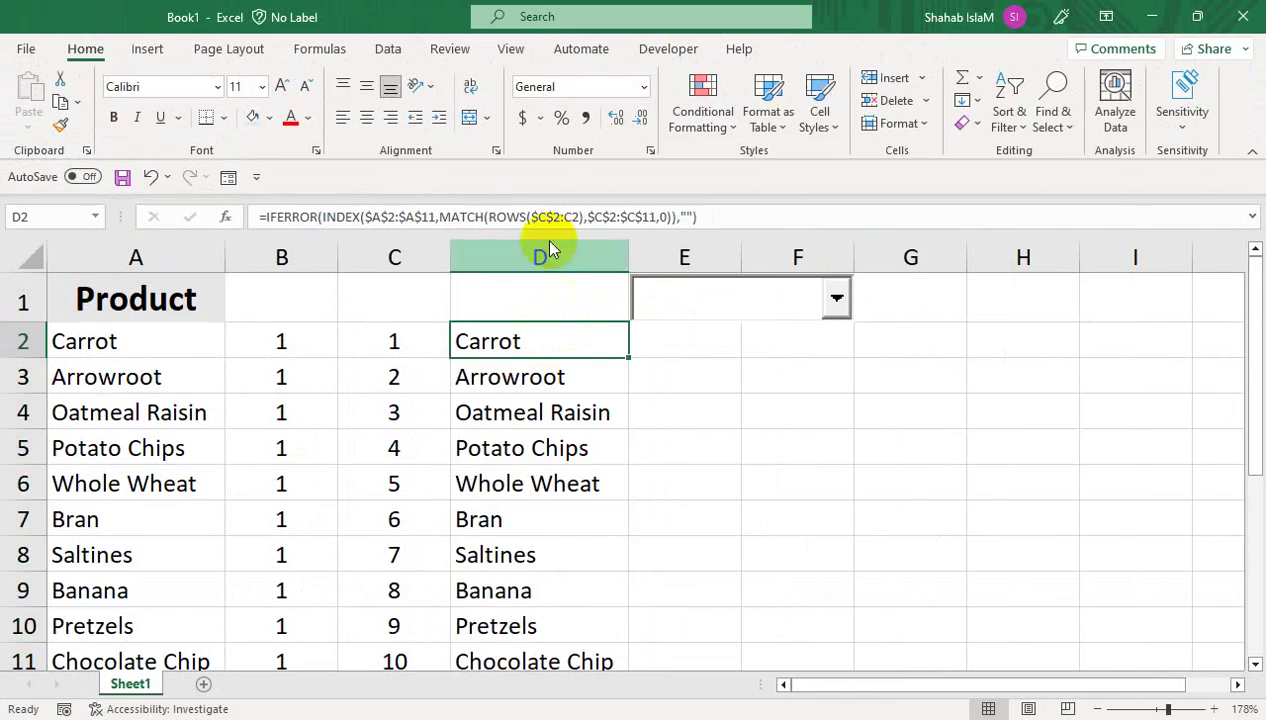
click(319, 48)
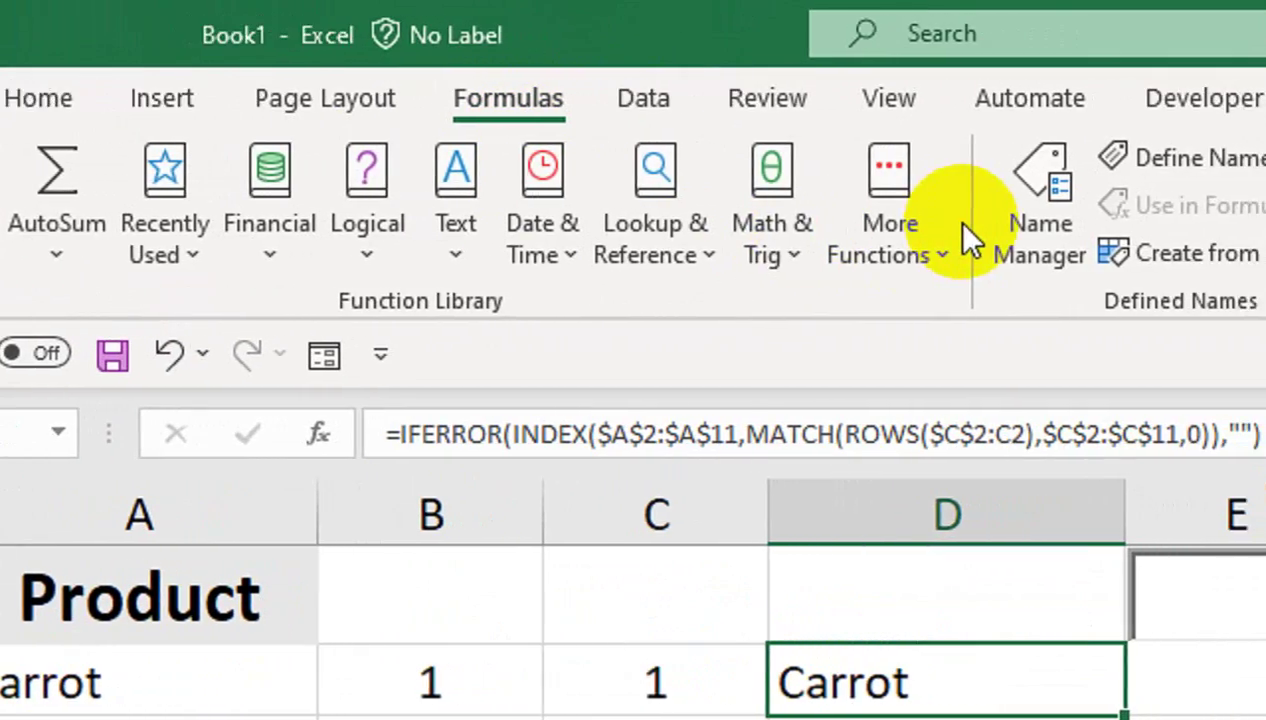
click(1030, 215)
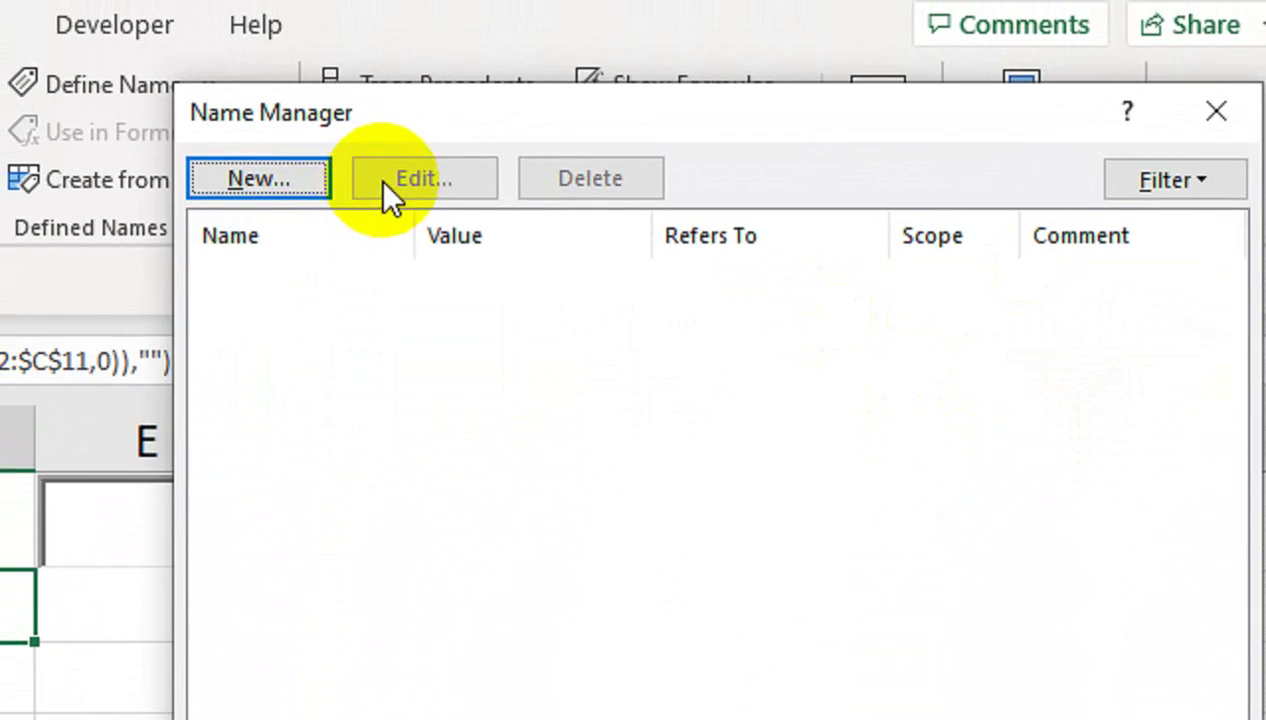
click(295, 82)
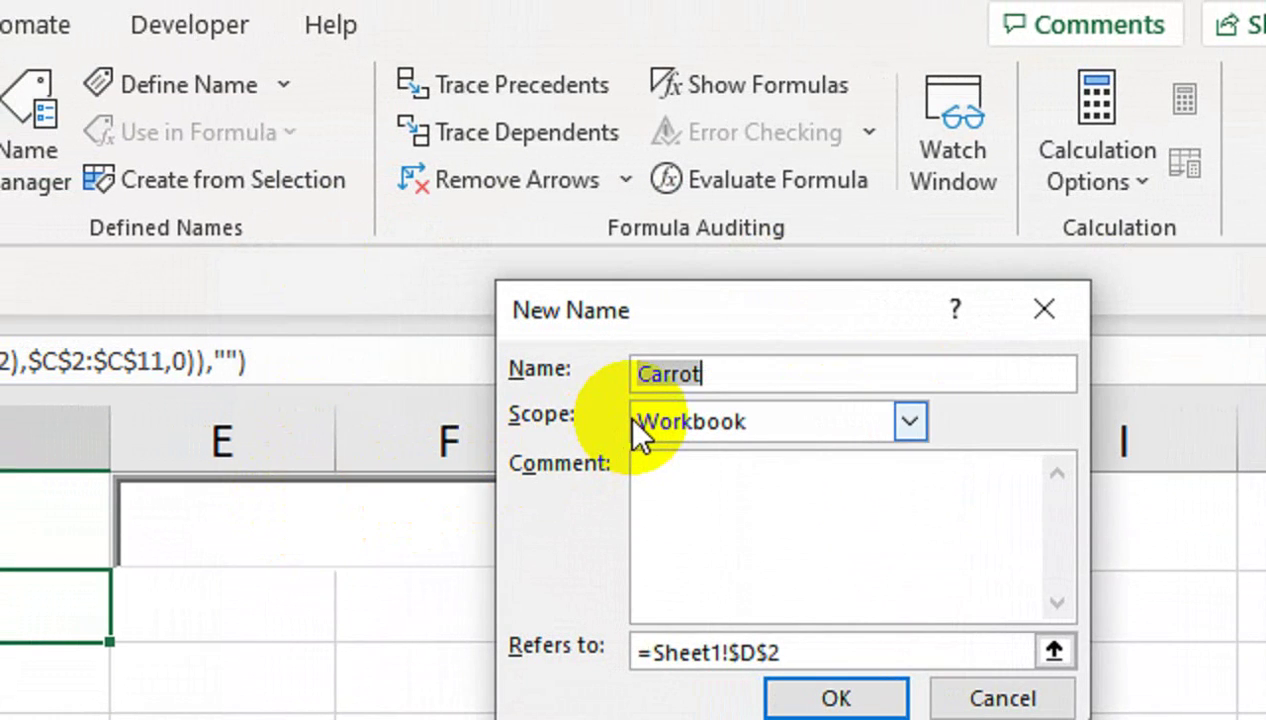
text(dRO)
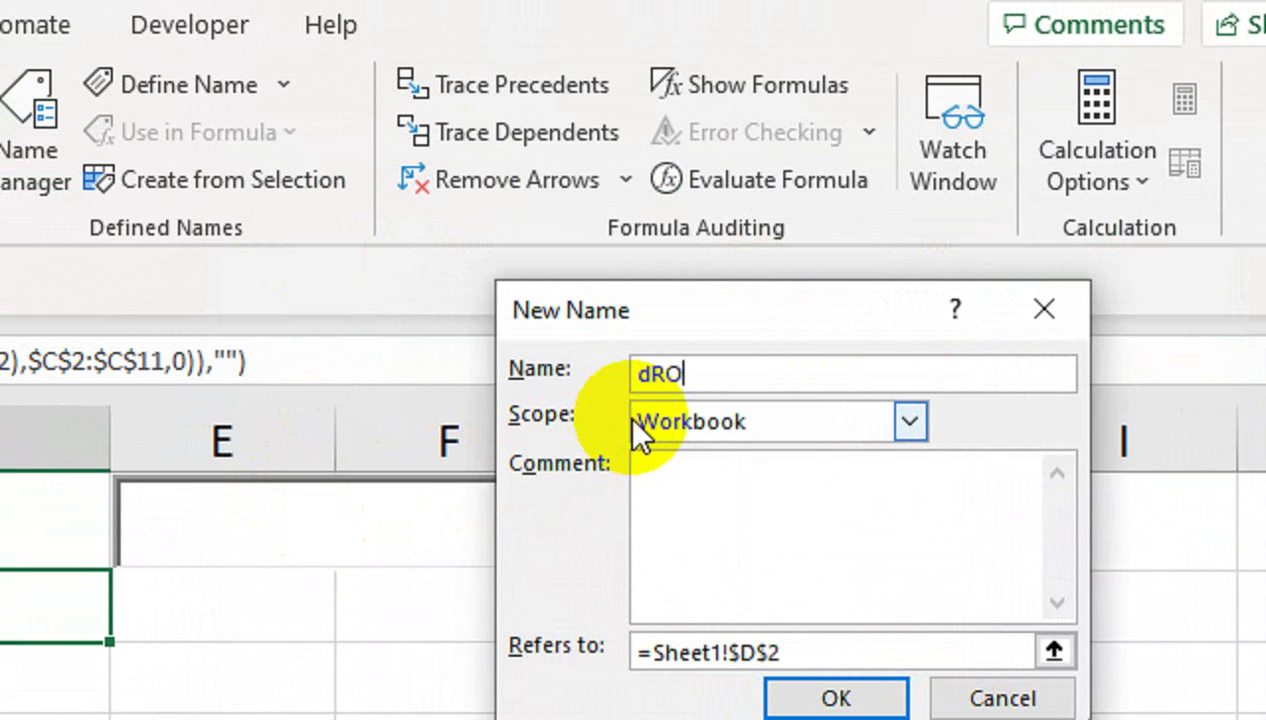
key(BackSpace)
key(BackSpace)
key(BackSpace)
text(DropDown)
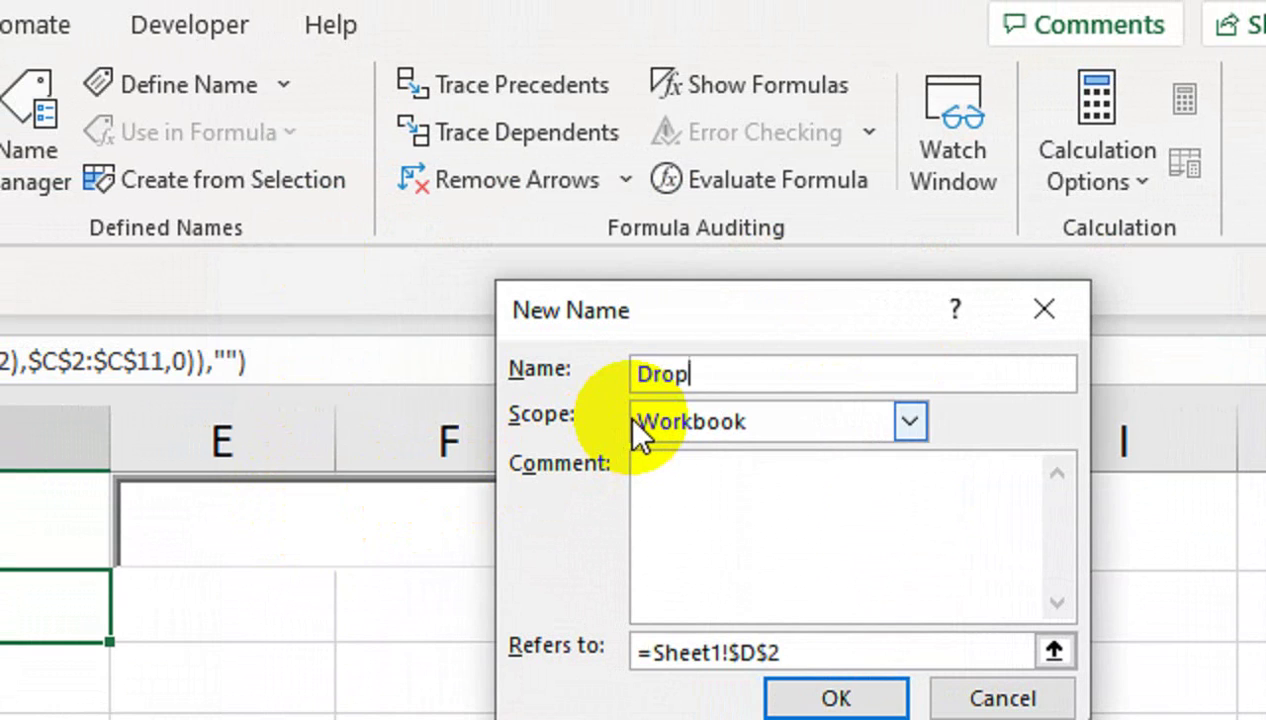
text(List)
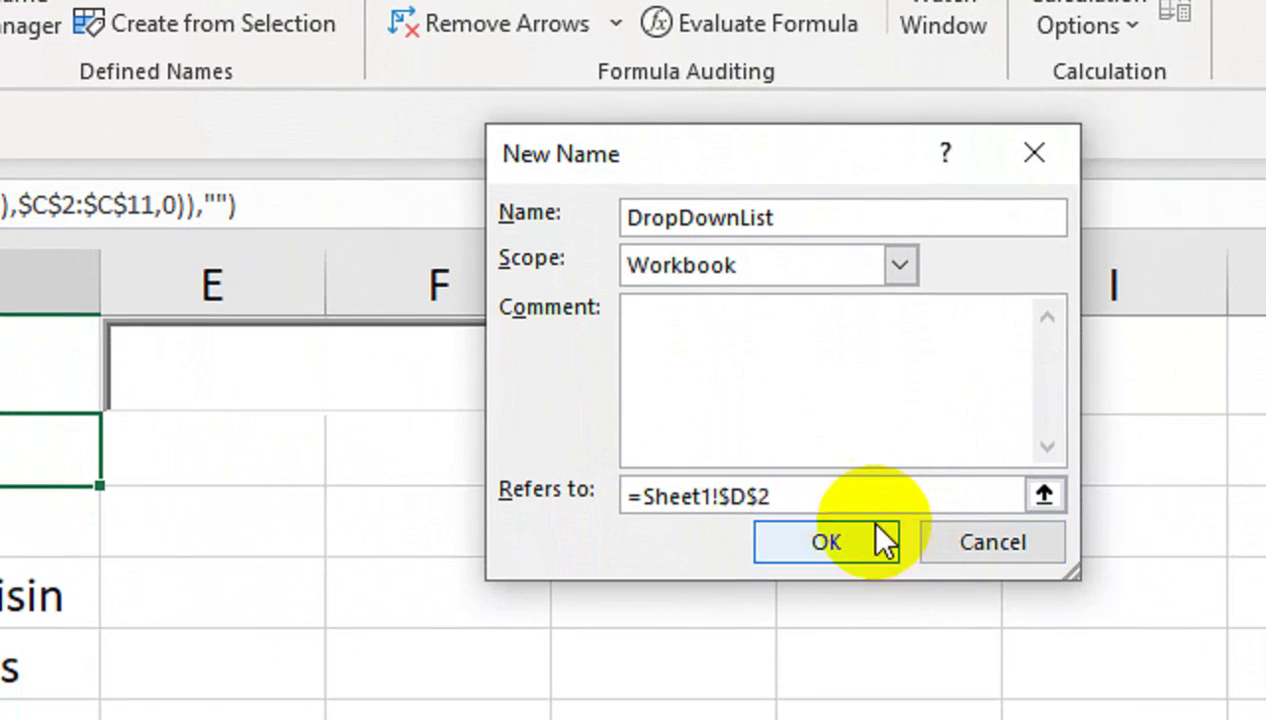
Step: Replace the name's reference with a formula starting =$E$2:INDEX(, using an absolute starting cell
drag(830, 652, 662, 659)
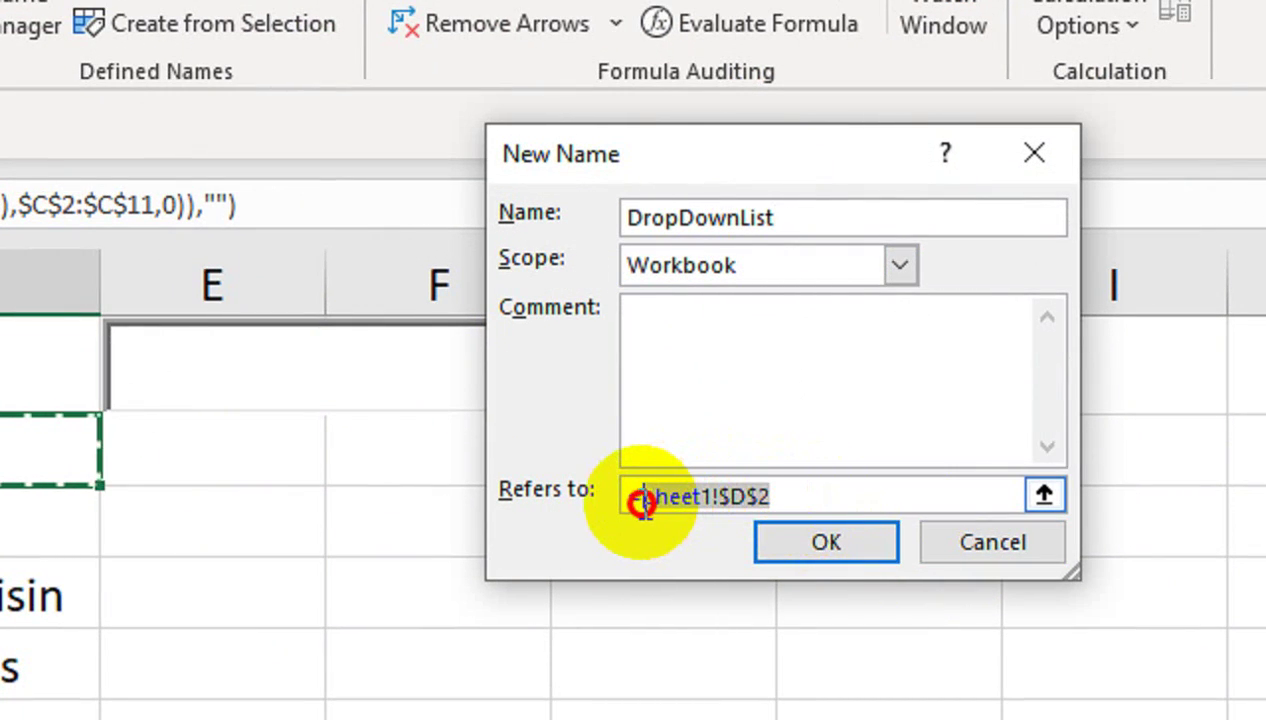
key(BackSpace)
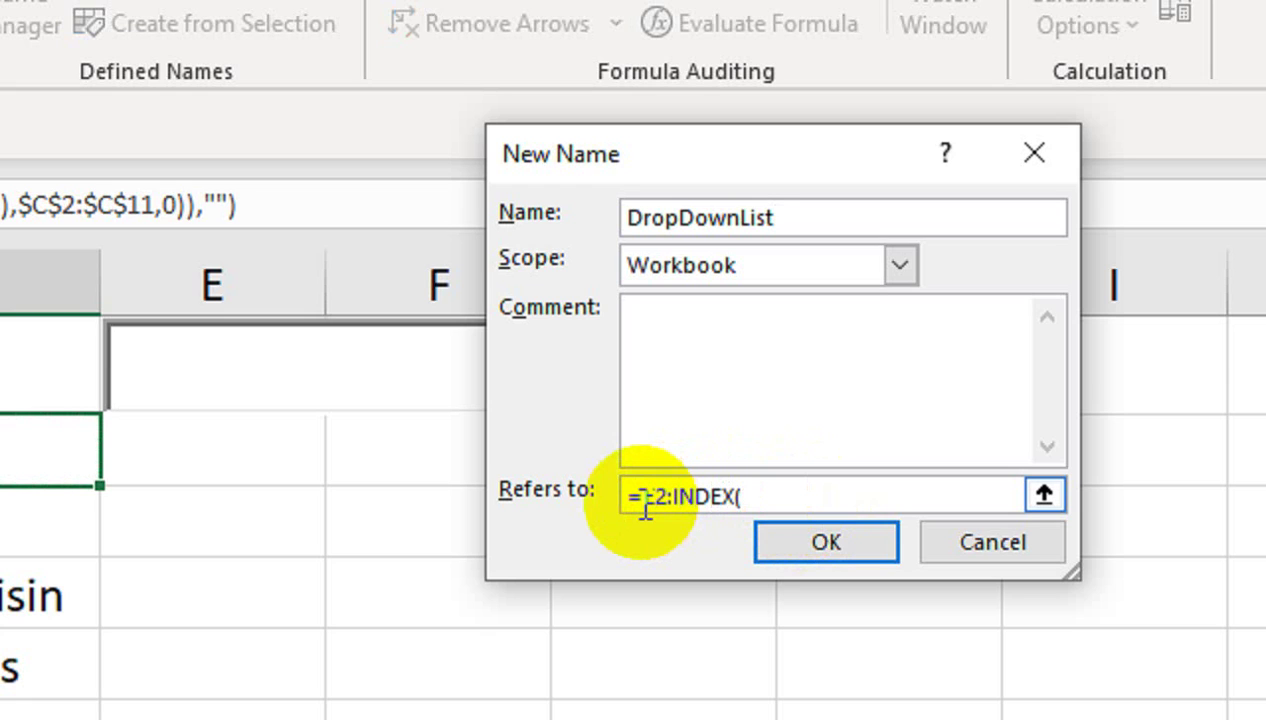
click(648, 495)
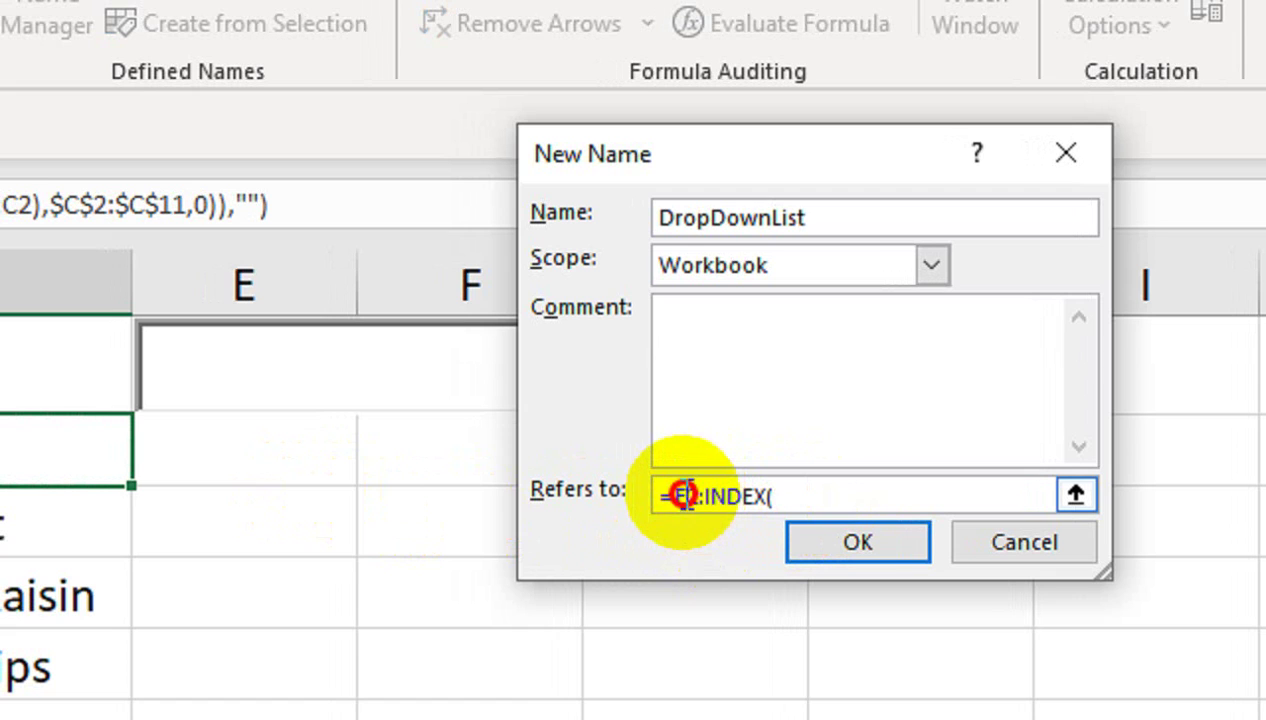
key(F4)
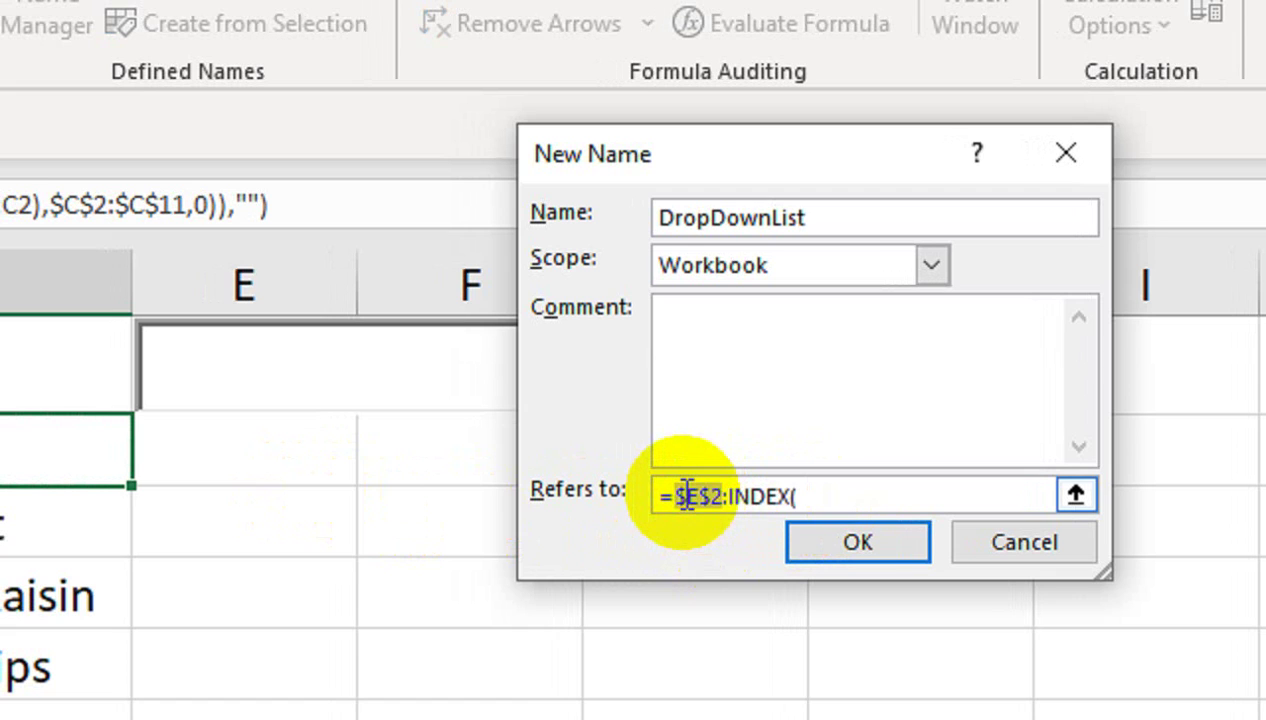
Step: Set Sheet1!$D$2:$D$11 as the array of the INDEX function in the name's reference
click(814, 495)
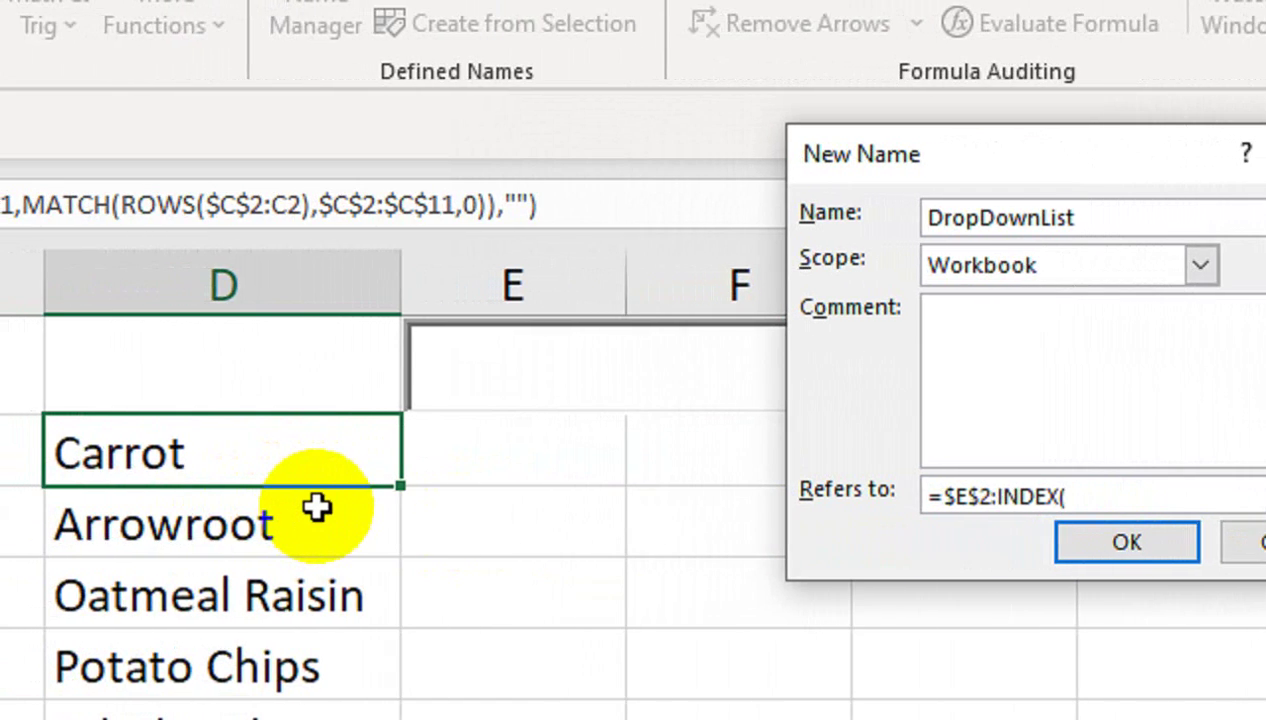
drag(333, 441, 267, 719)
drag(316, 628, 325, 590)
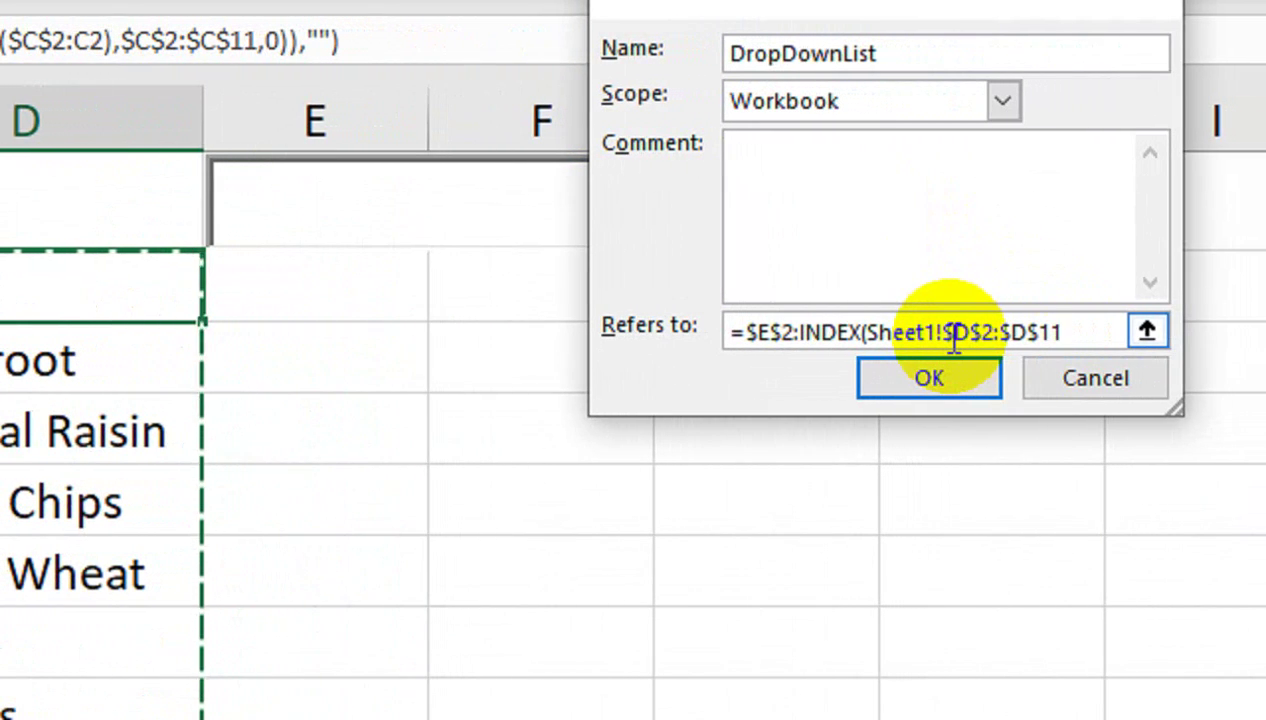
text(,)
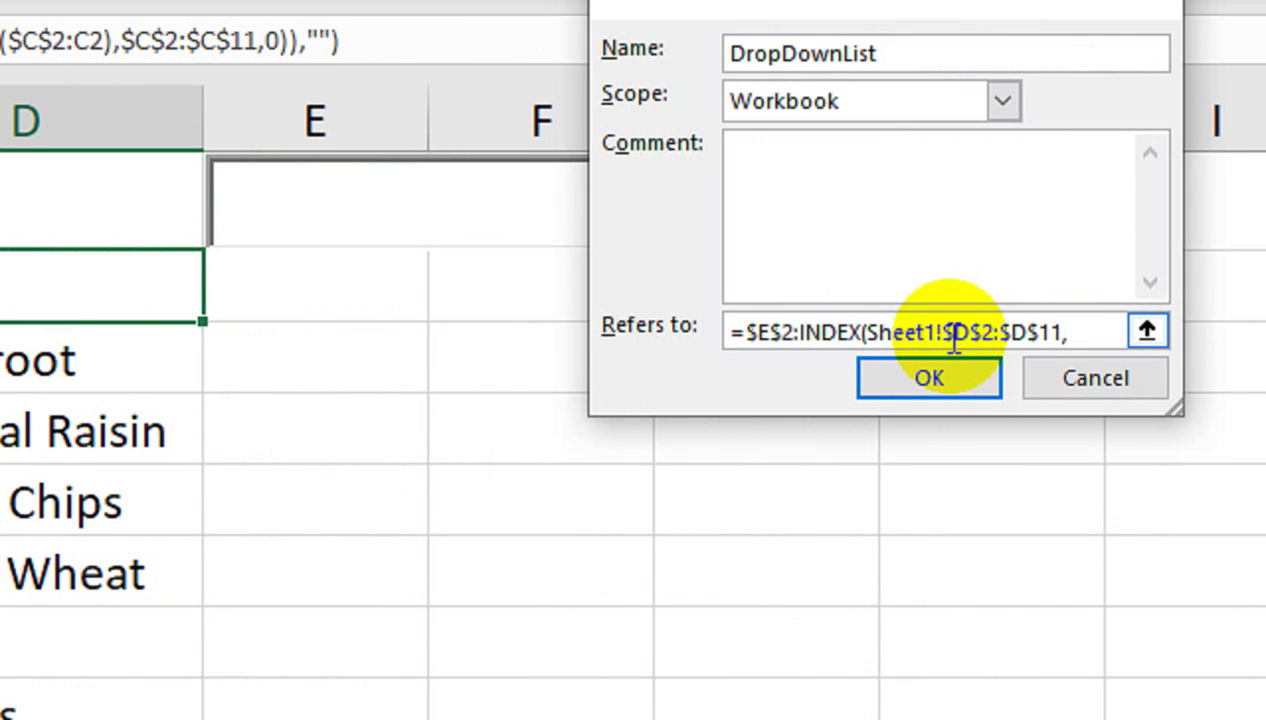
Step: Use MAX(Sheet1!$C$2:$C$11) as INDEX's row number and 1 as its column number, and create the name
text(MAX()
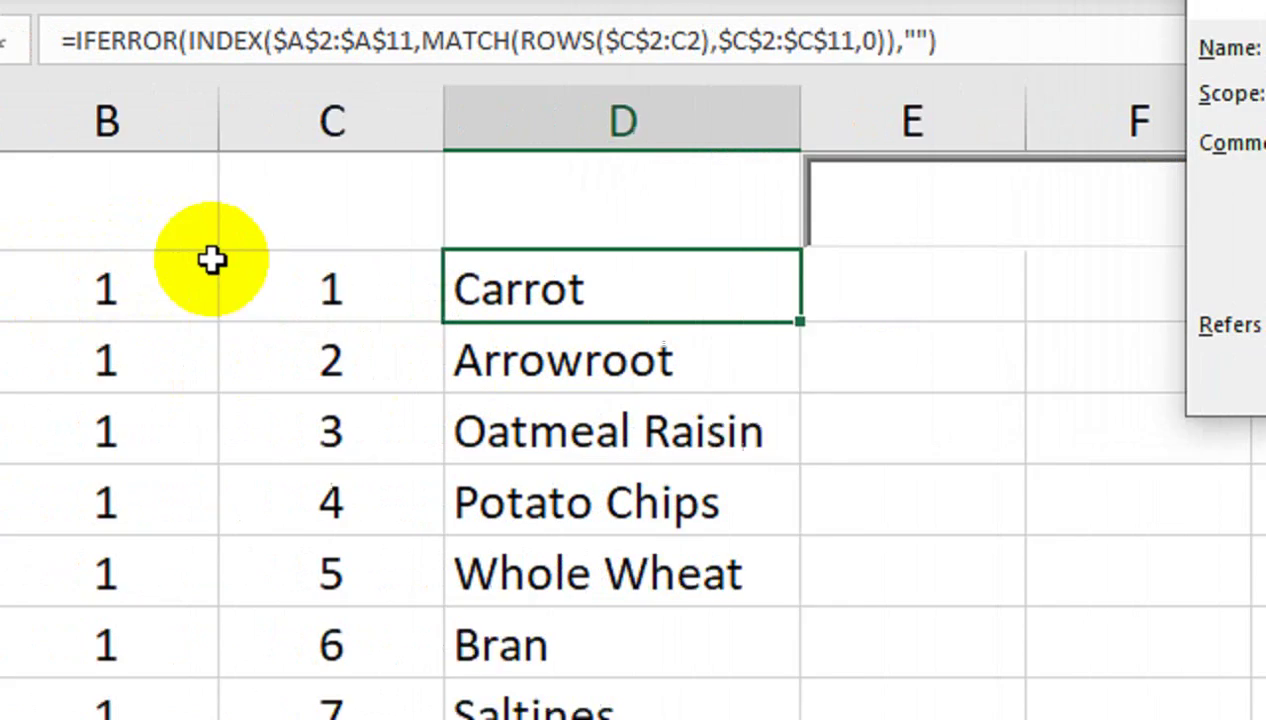
drag(336, 283, 390, 482)
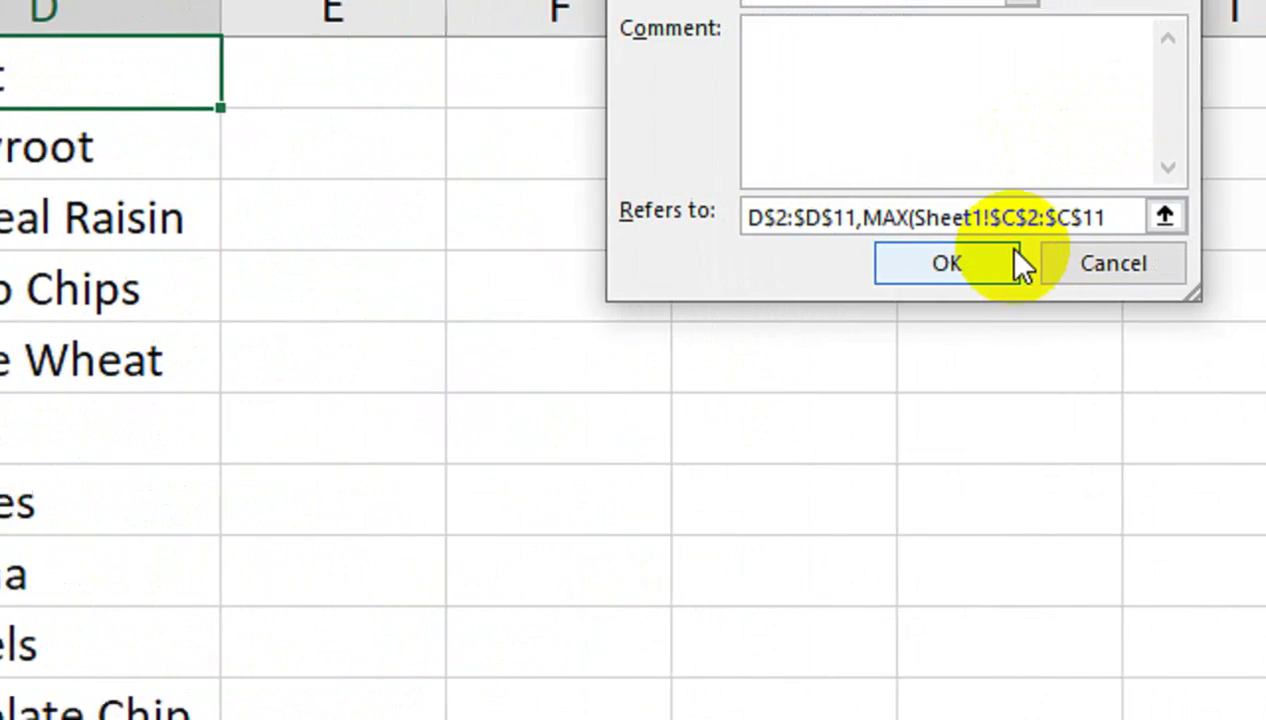
text(),1)
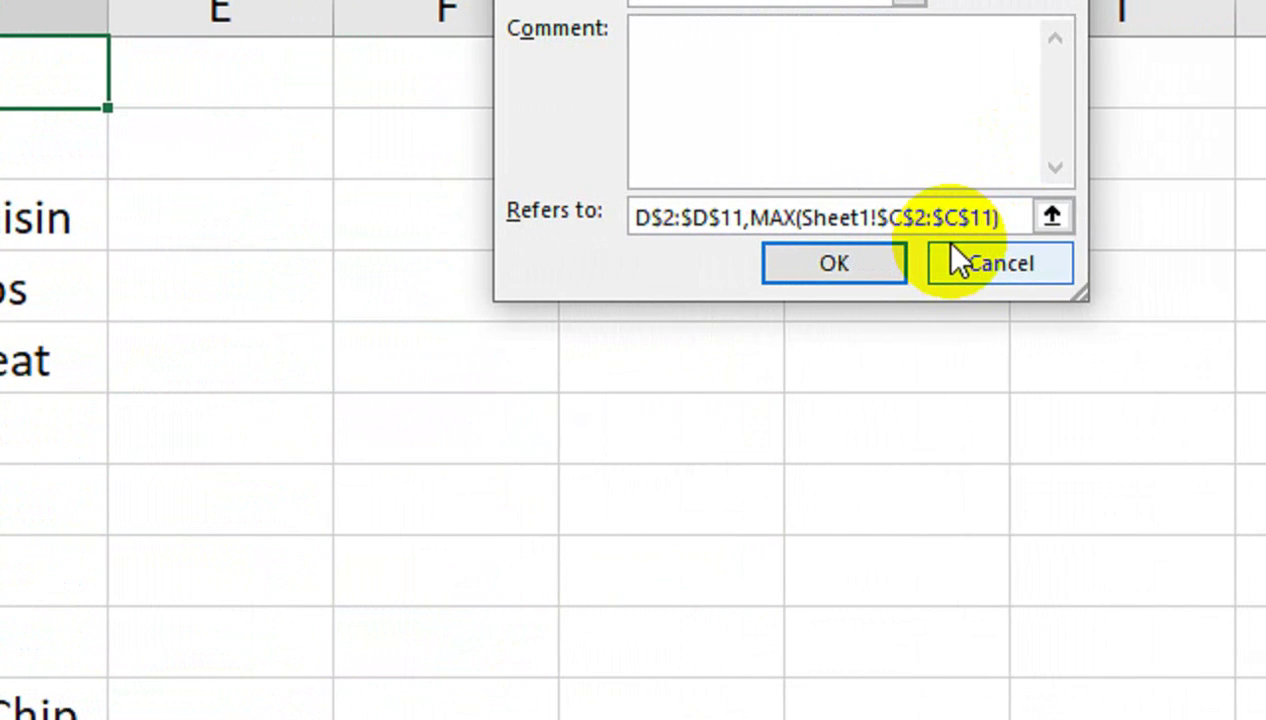
text())
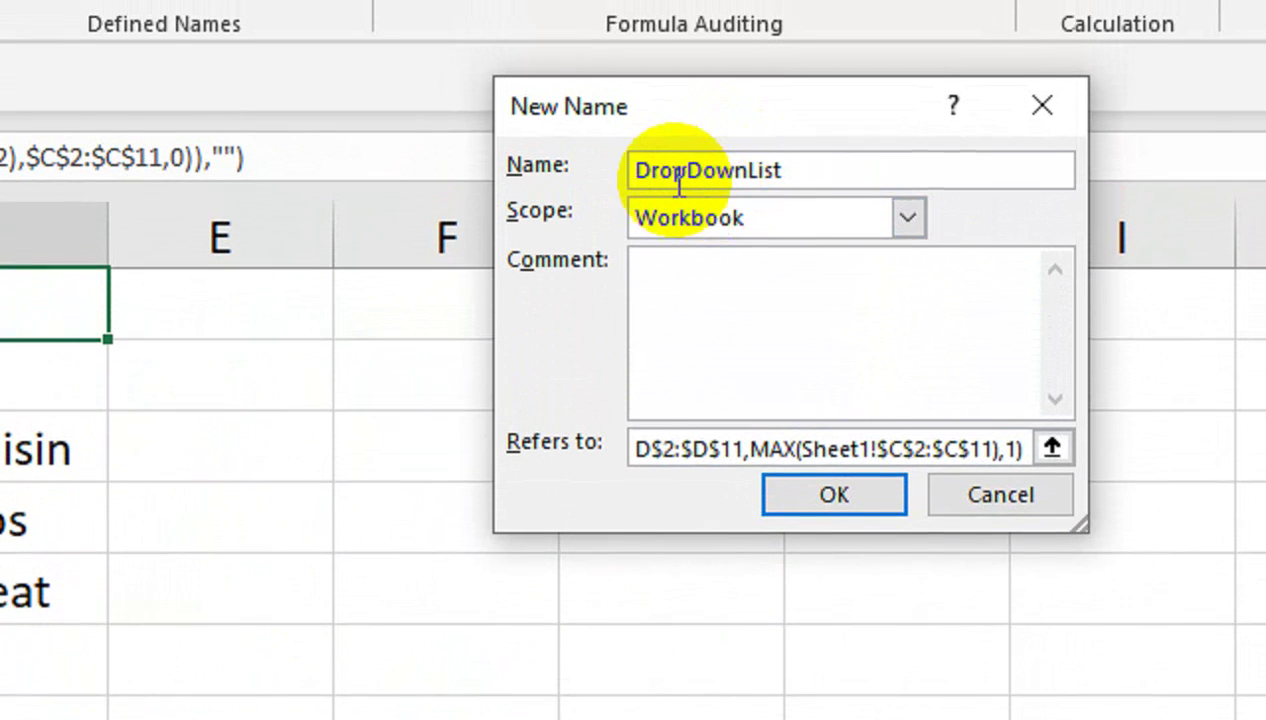
click(817, 503)
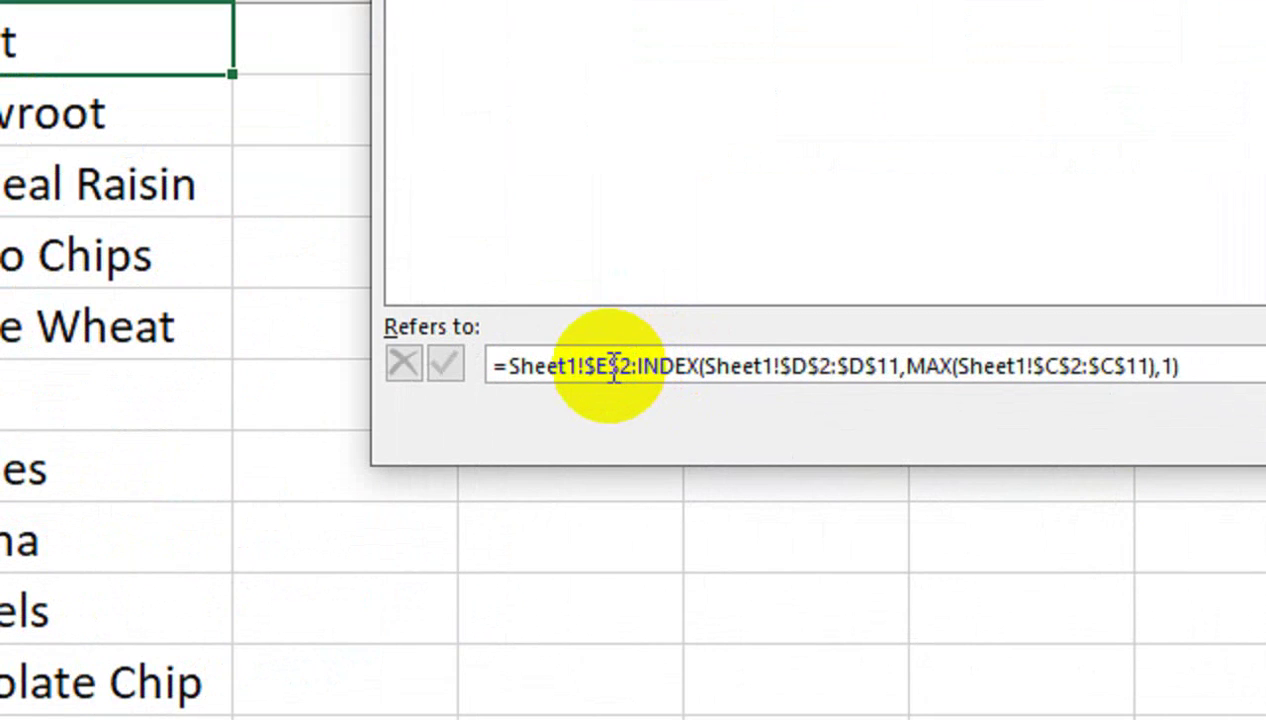
Step: Set the starting reference of the DropDownList range to Sheet1!$D$2, save the change and close the Name Manager
click(816, 453)
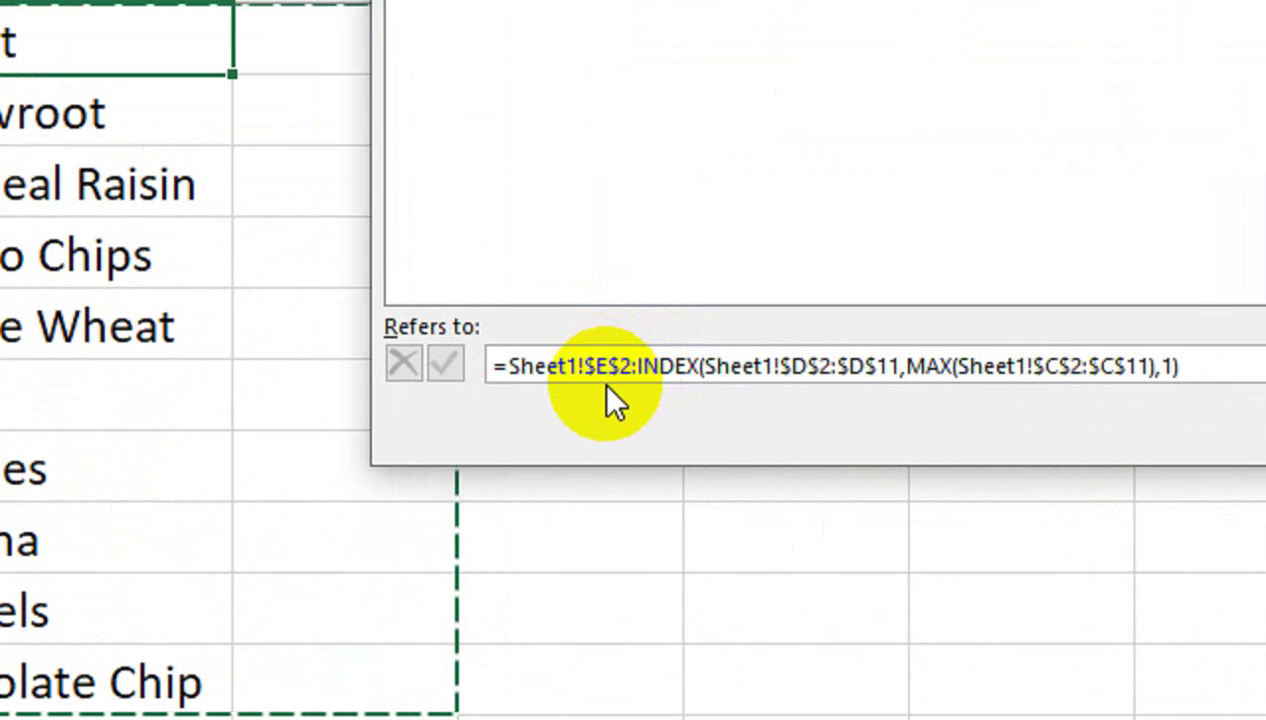
key(BackSpace)
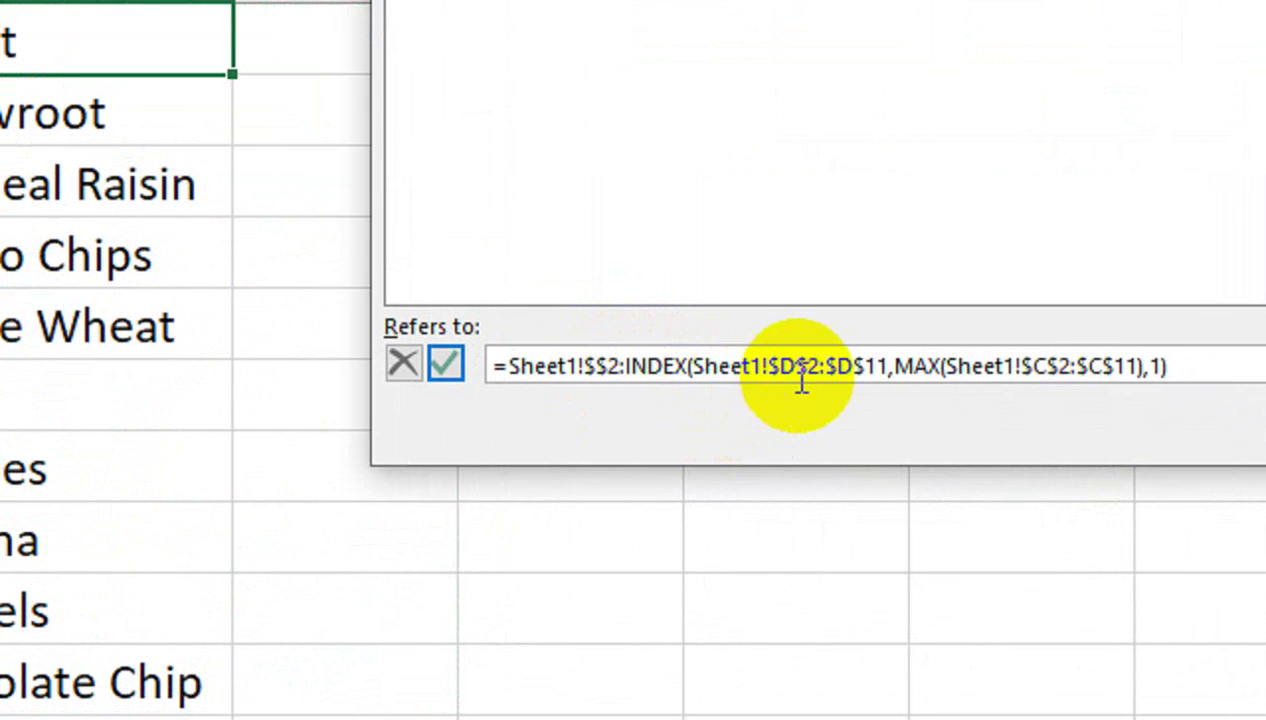
text(D)
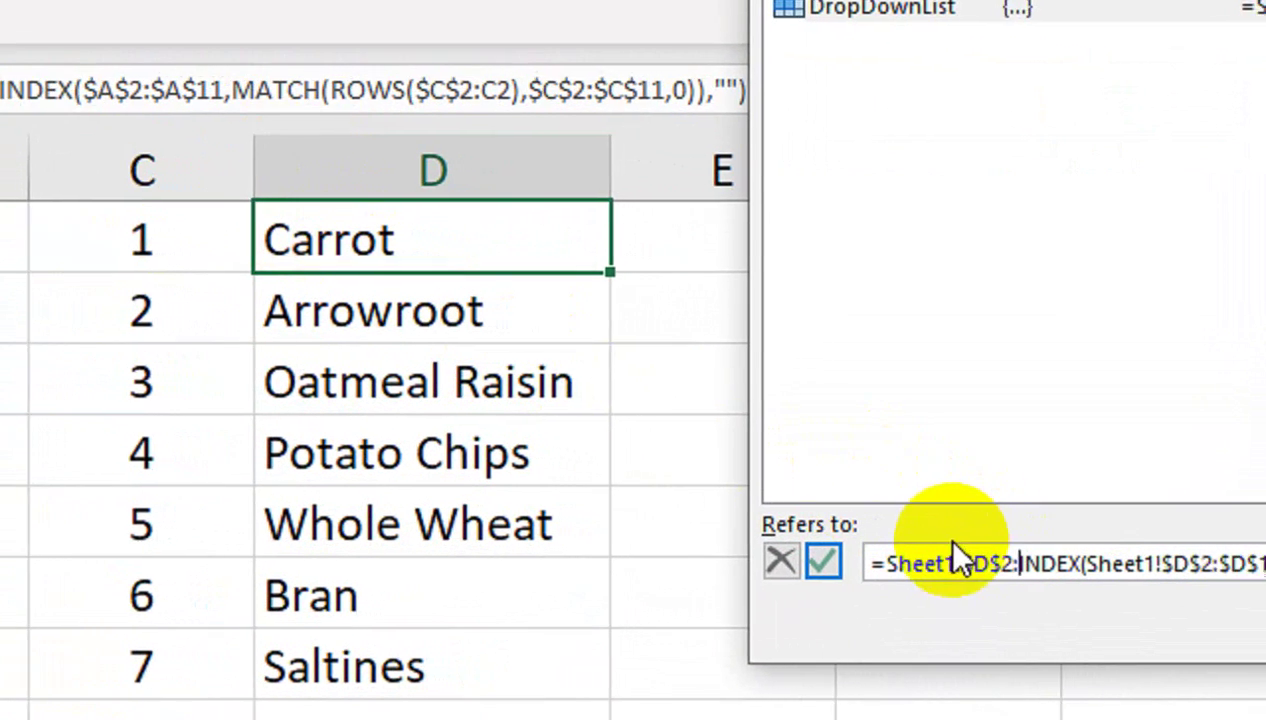
click(1088, 569)
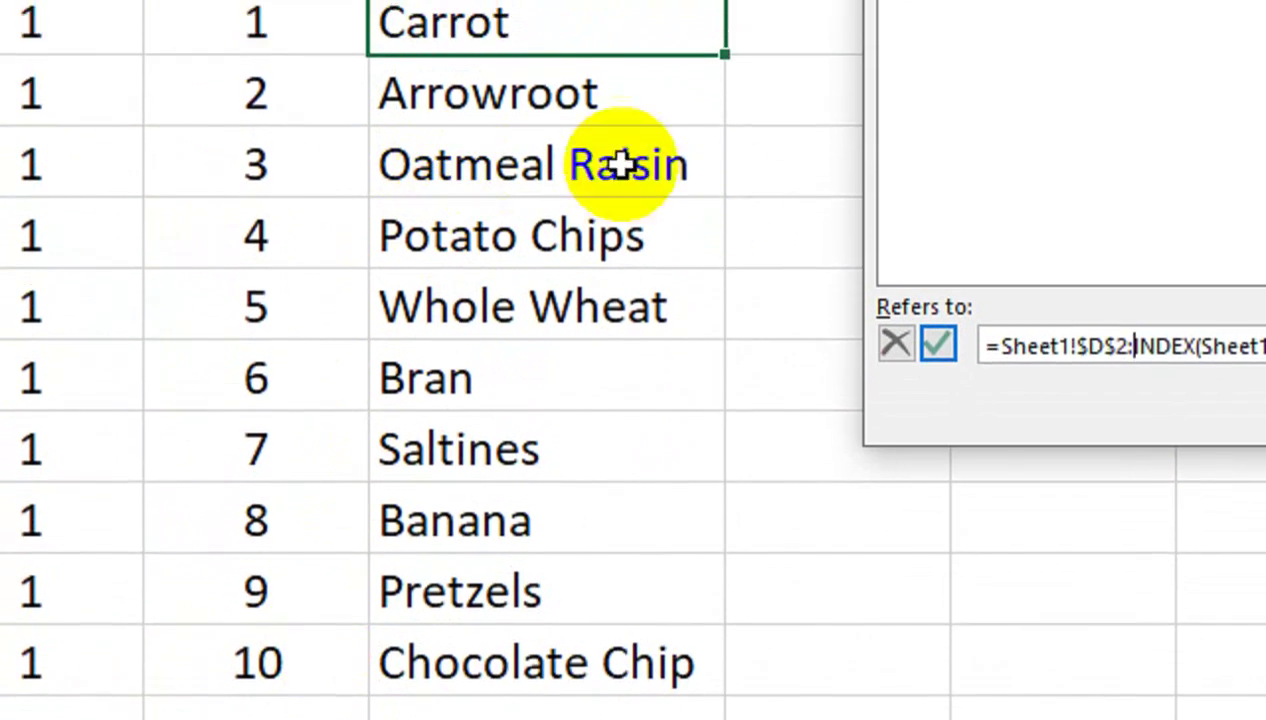
key(Home)
key(Right)
key(Right)
key(Right)
key(Right)
key(Right)
key(Right)
key(Right)
key(Right)
key(Right)
key(Right)
key(Right)
key(Right)
key(Right)
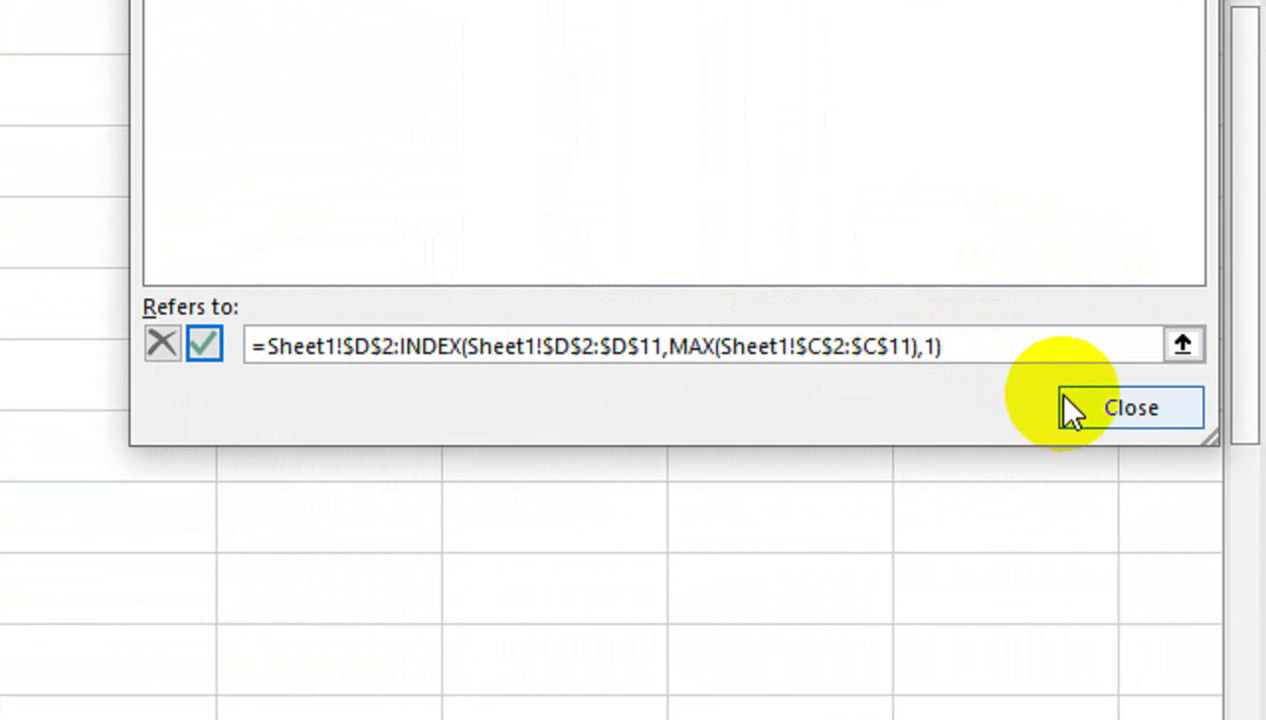
click(206, 346)
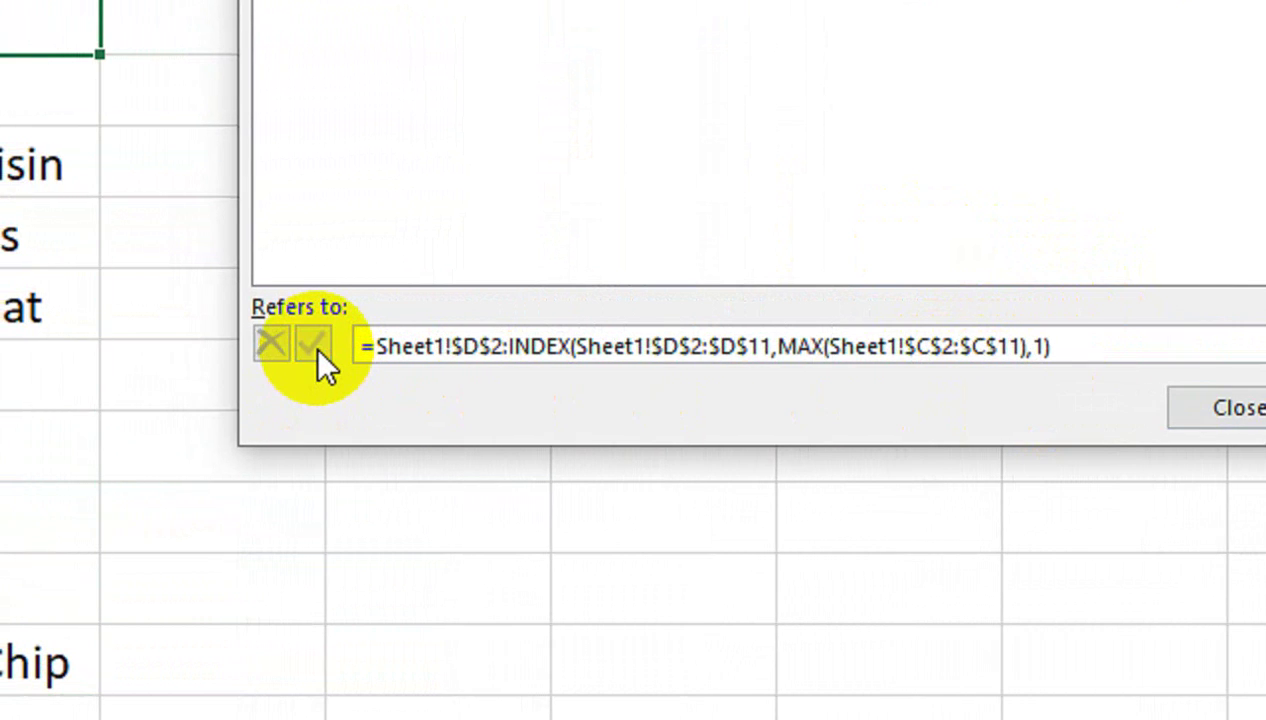
click(469, 332)
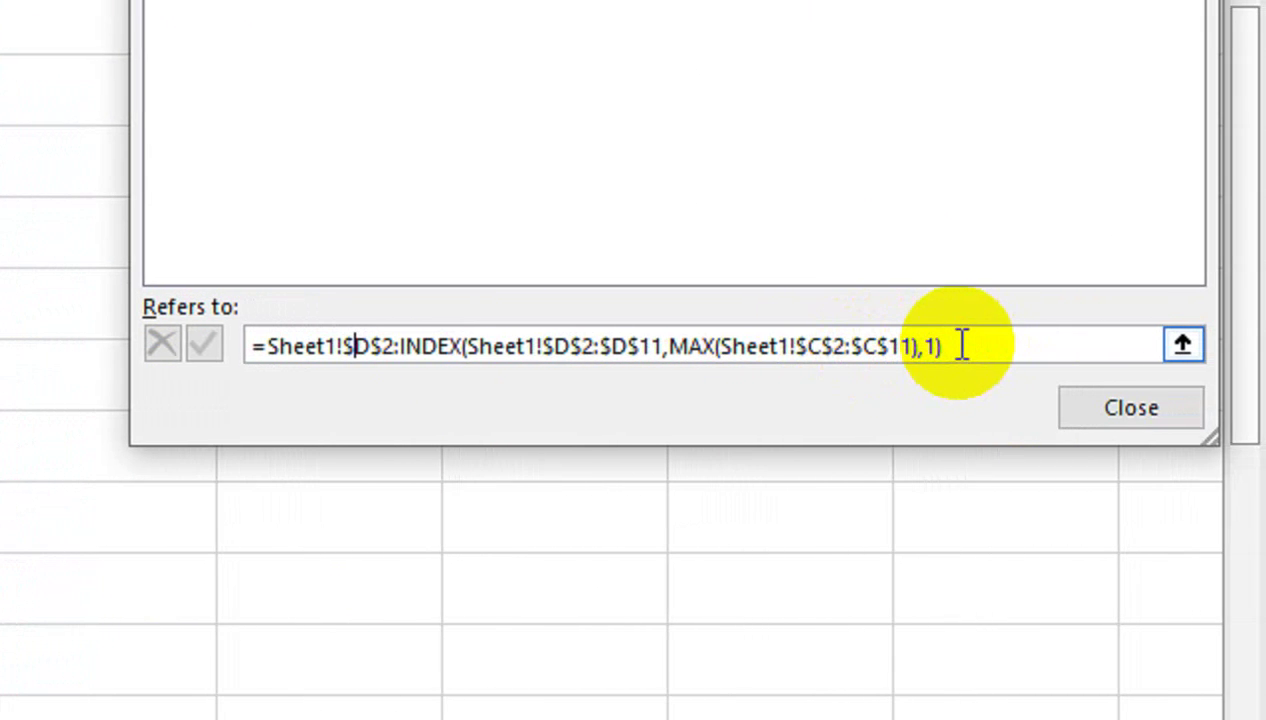
click(1074, 400)
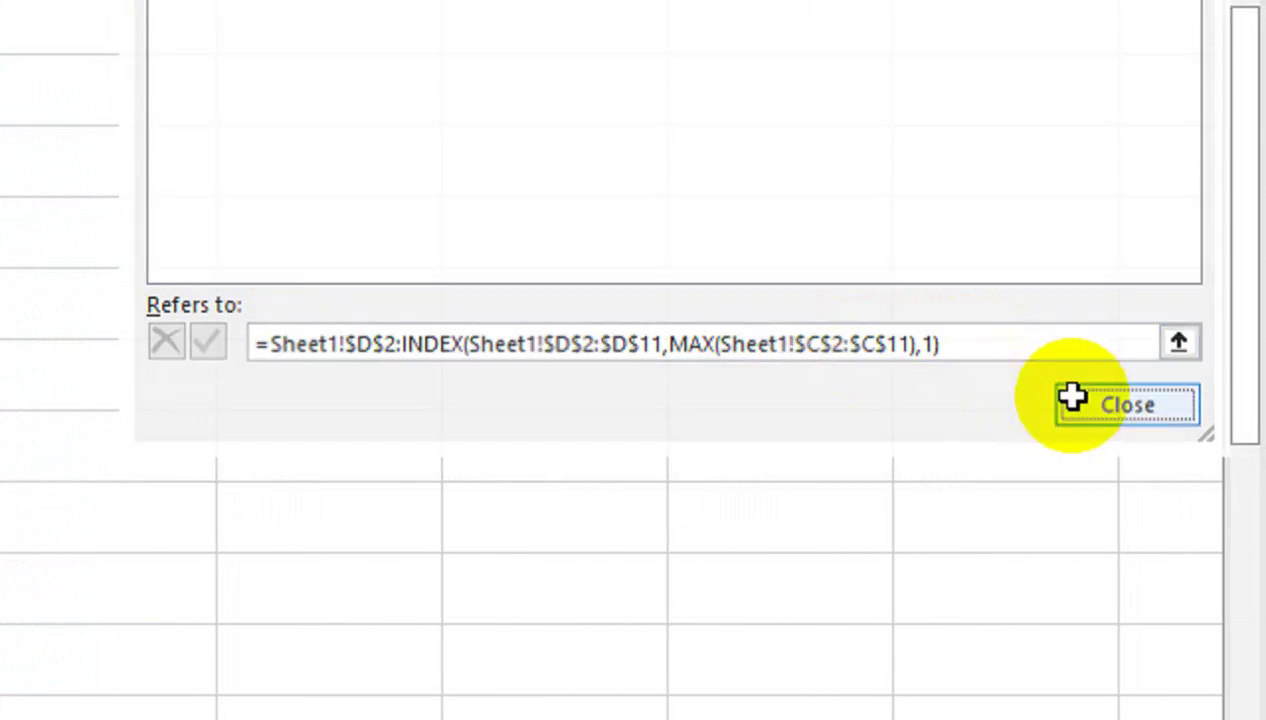
Step: Open the code of the combo box over E1:F1 in Design Mode and add a GotFocus event procedure for it
click(318, 187)
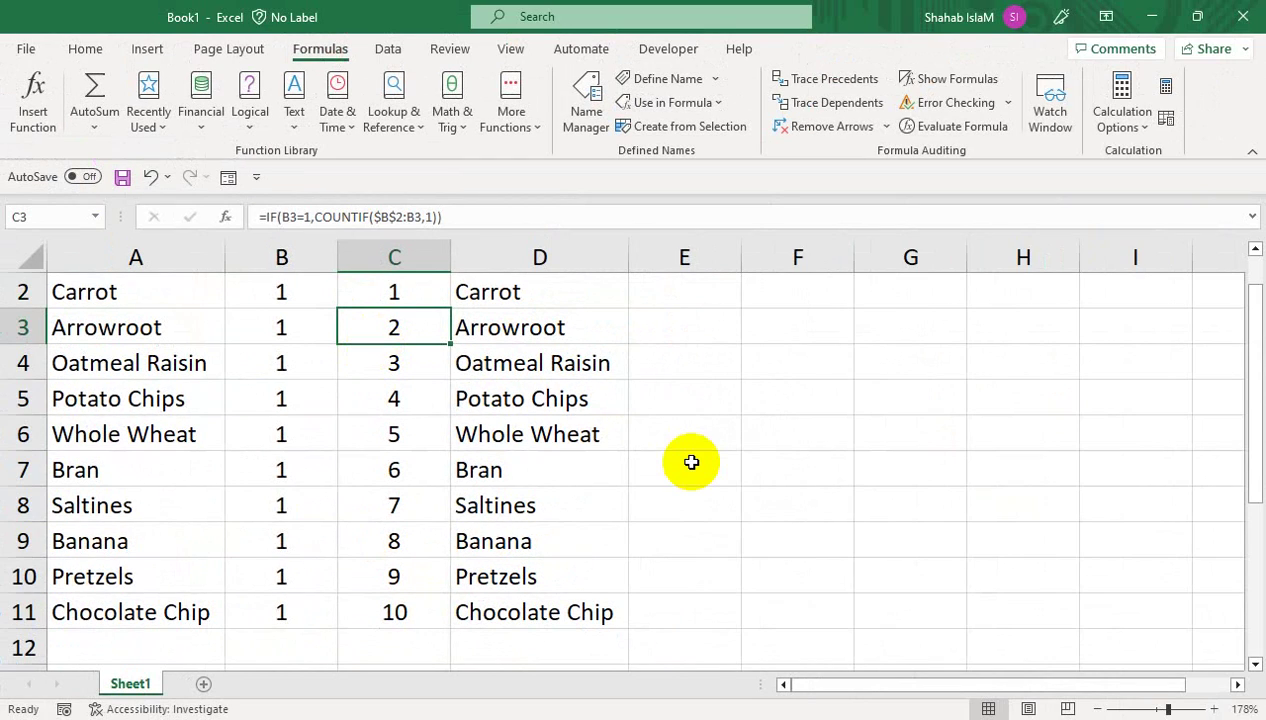
drag(1252, 368, 1227, 293)
click(668, 48)
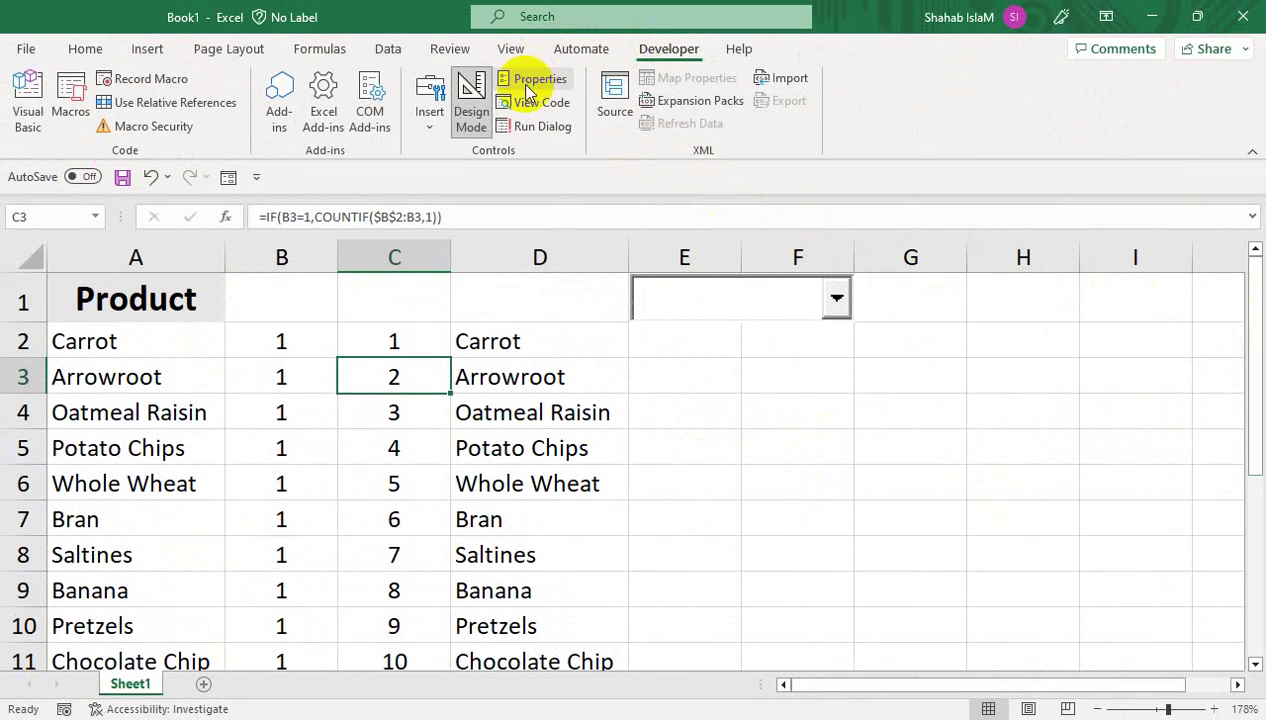
click(467, 108)
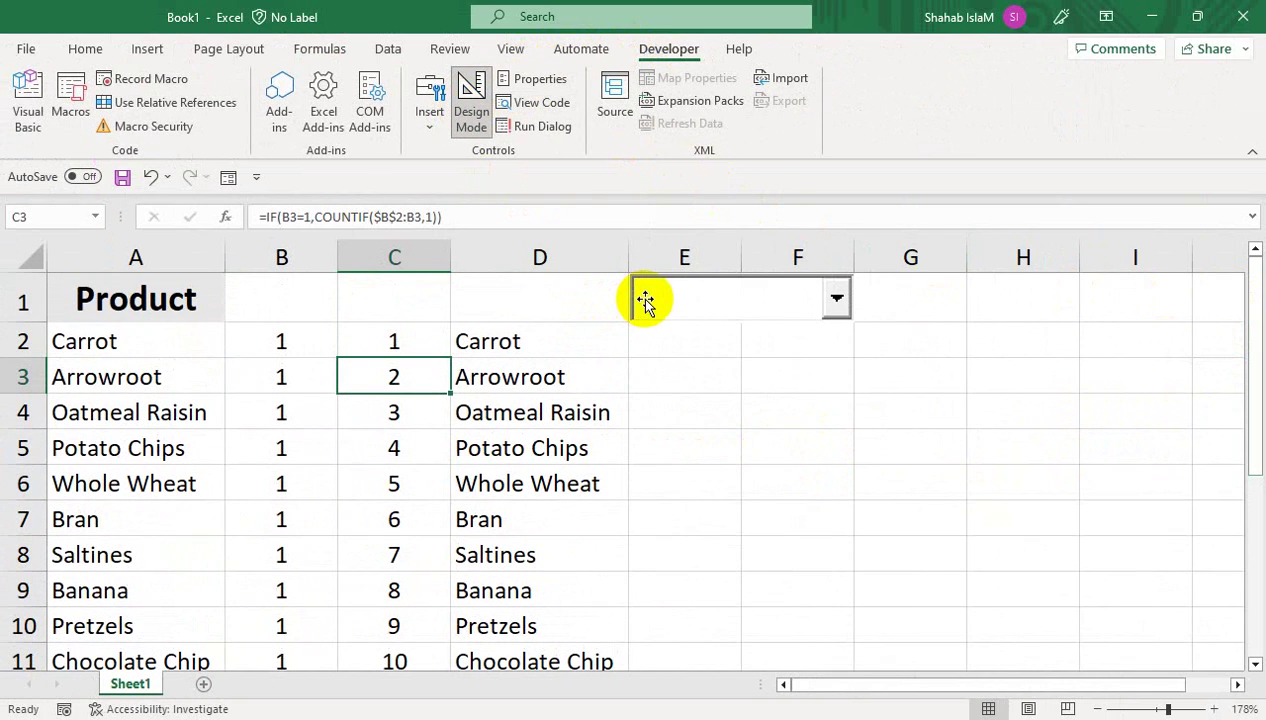
double_click(647, 299)
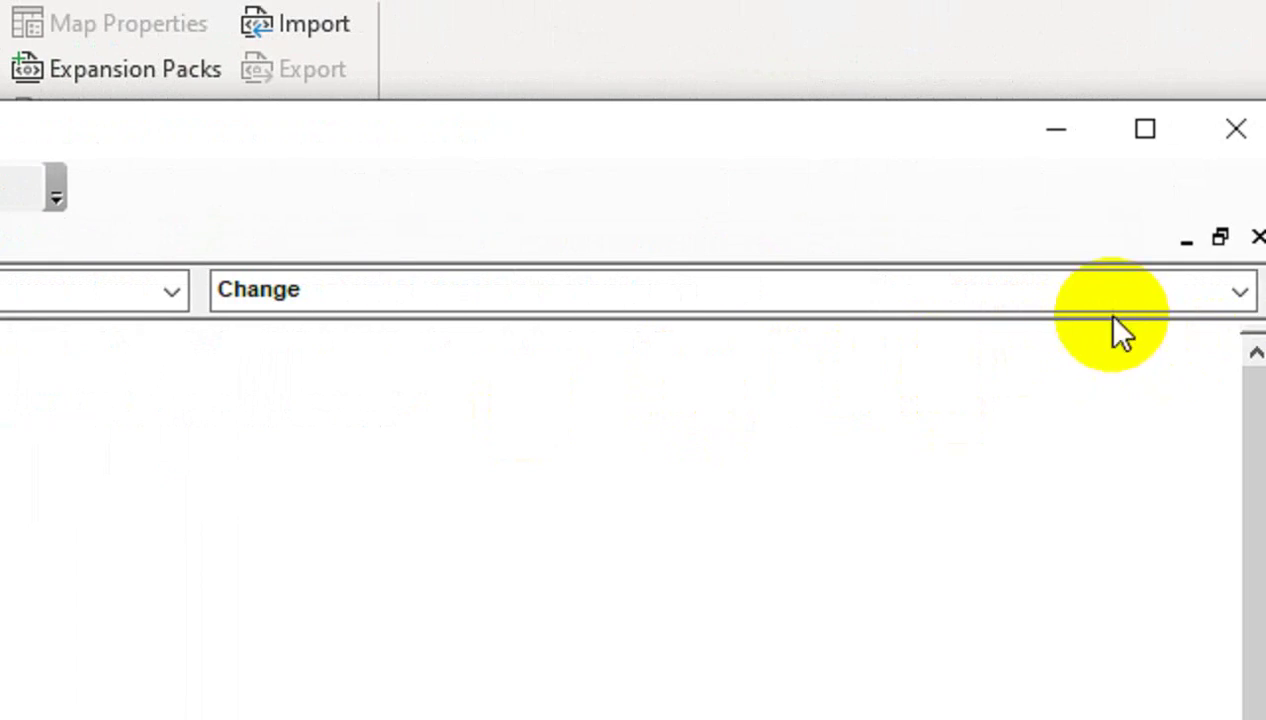
click(1222, 289)
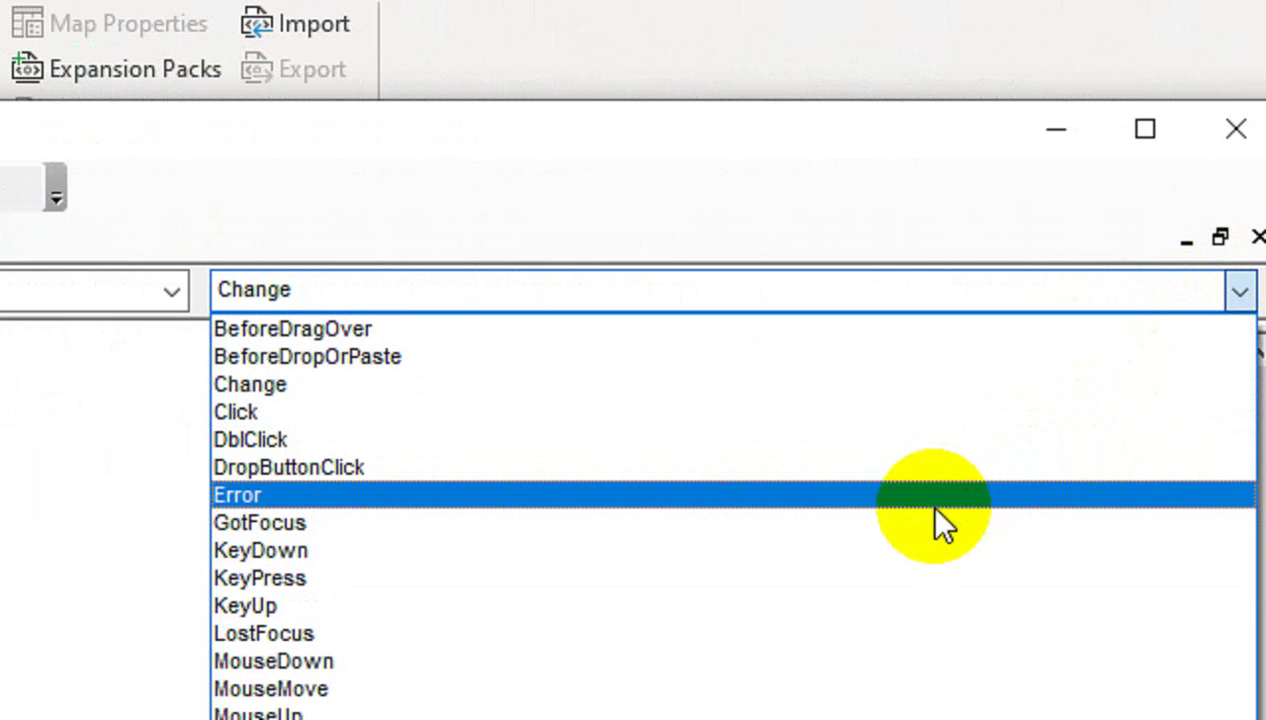
click(918, 522)
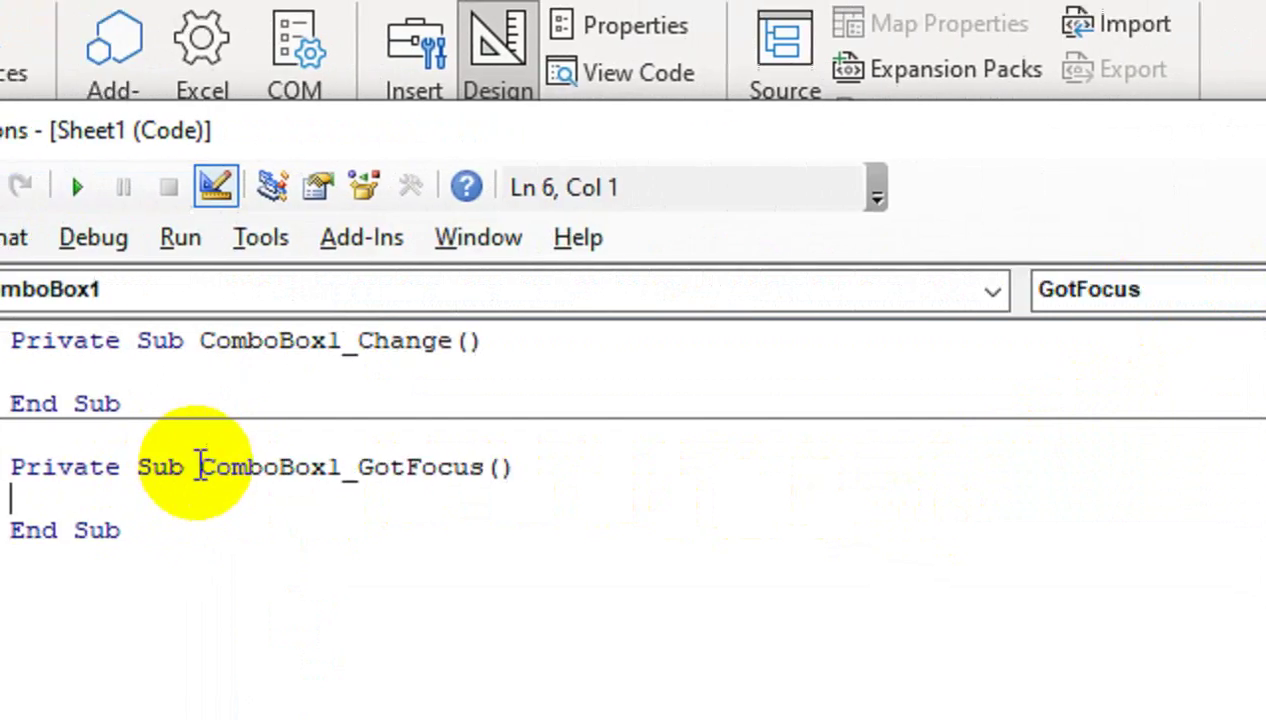
Step: Delete the empty ComboBox1_Change procedure and the blank lines above the ComboBox1_GotFocus procedure
drag(12, 340, 131, 403)
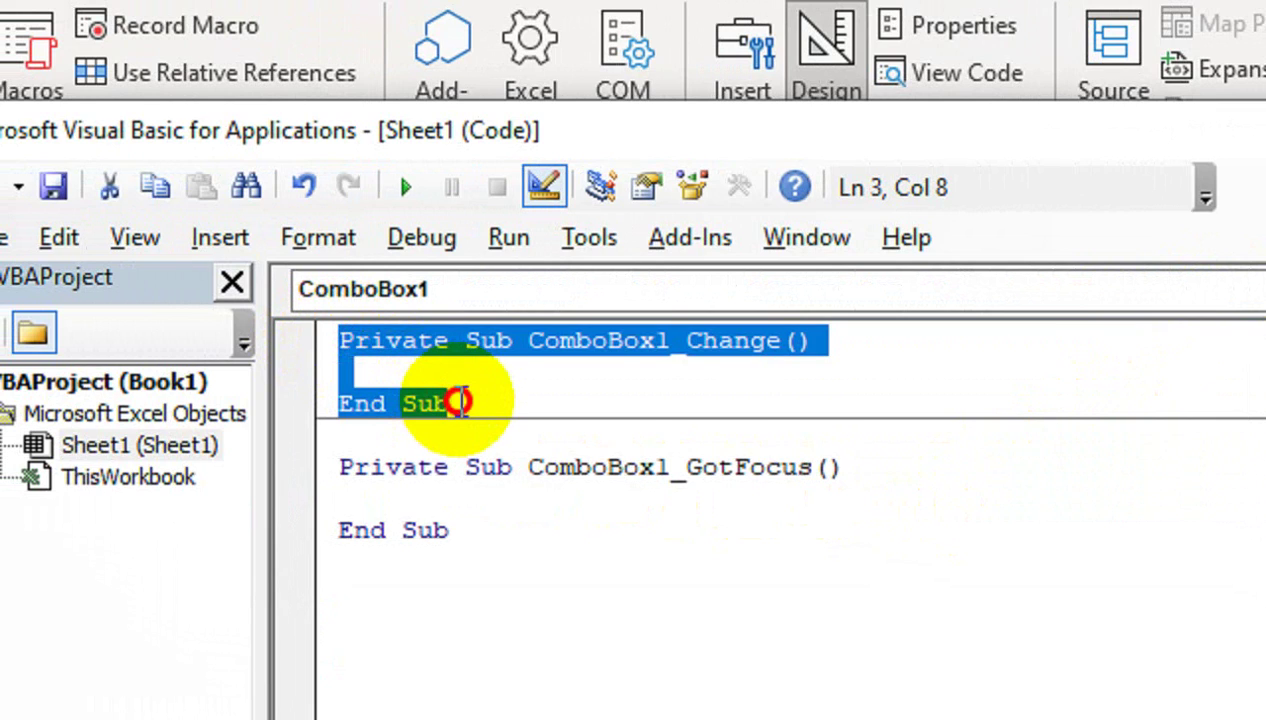
key(Delete)
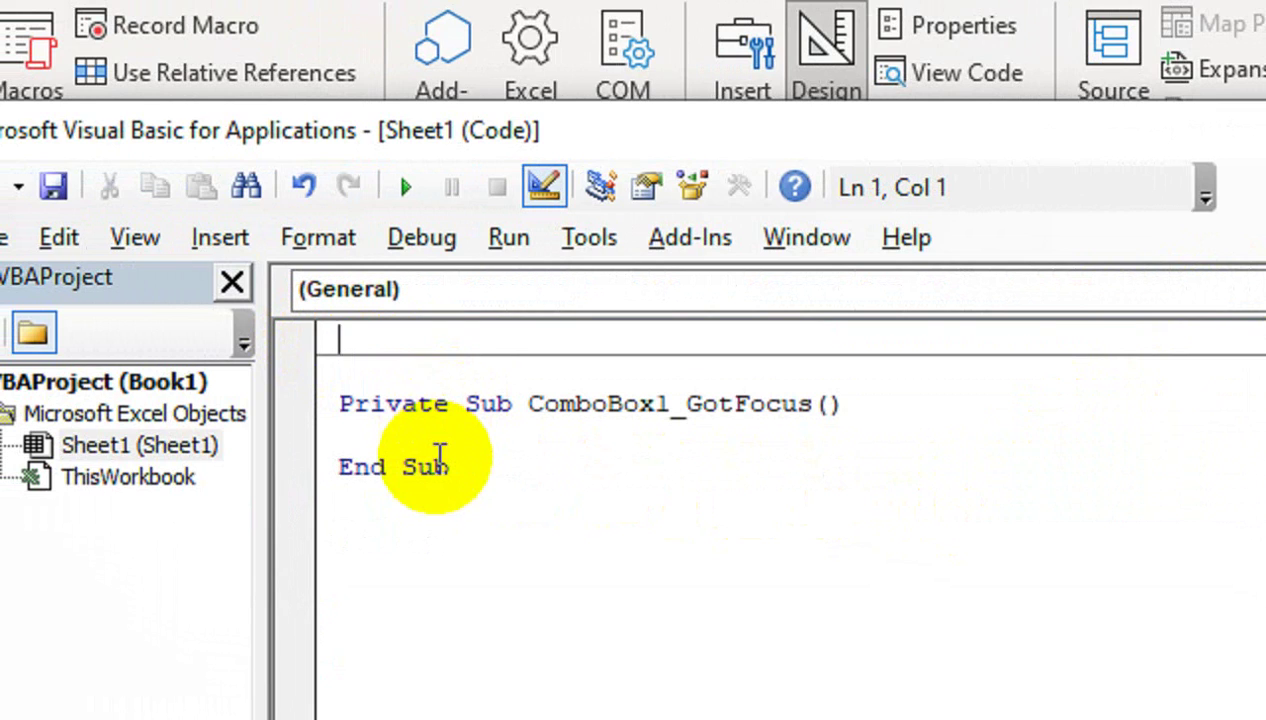
click(436, 466)
click(395, 352)
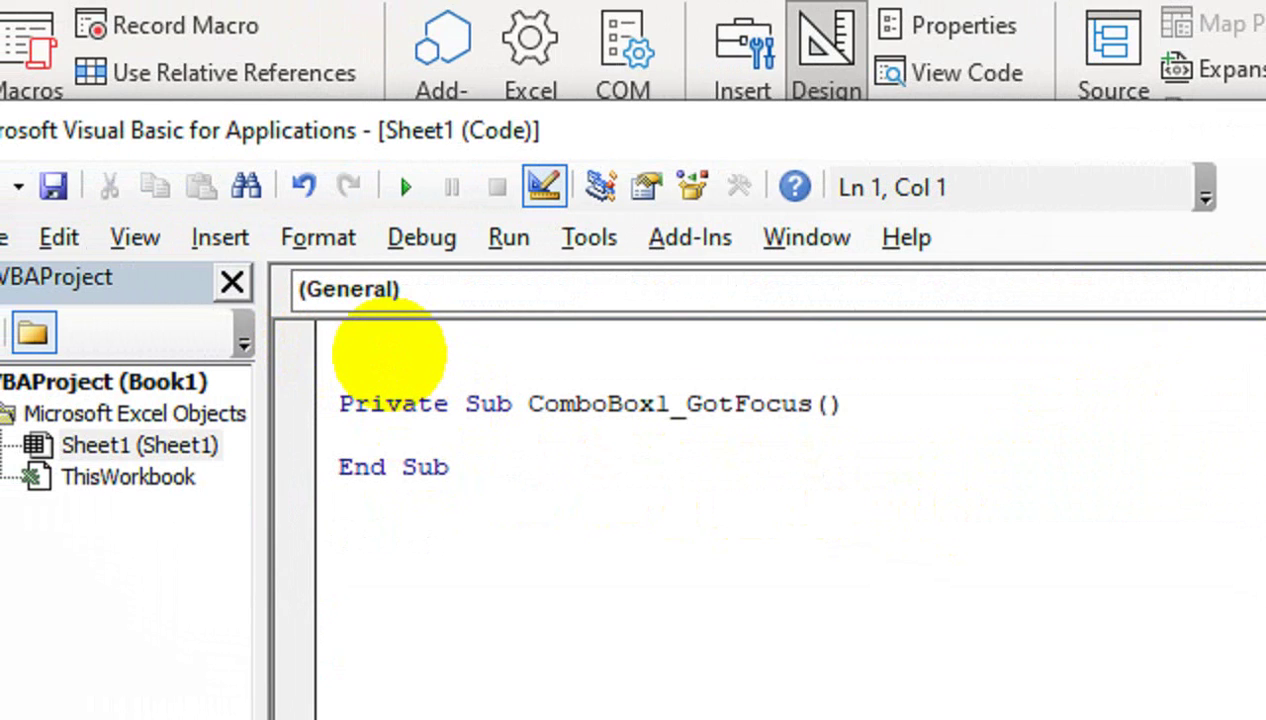
text(0)
key(BackSpace)
key(Down)
key(Down)
key(BackSpace)
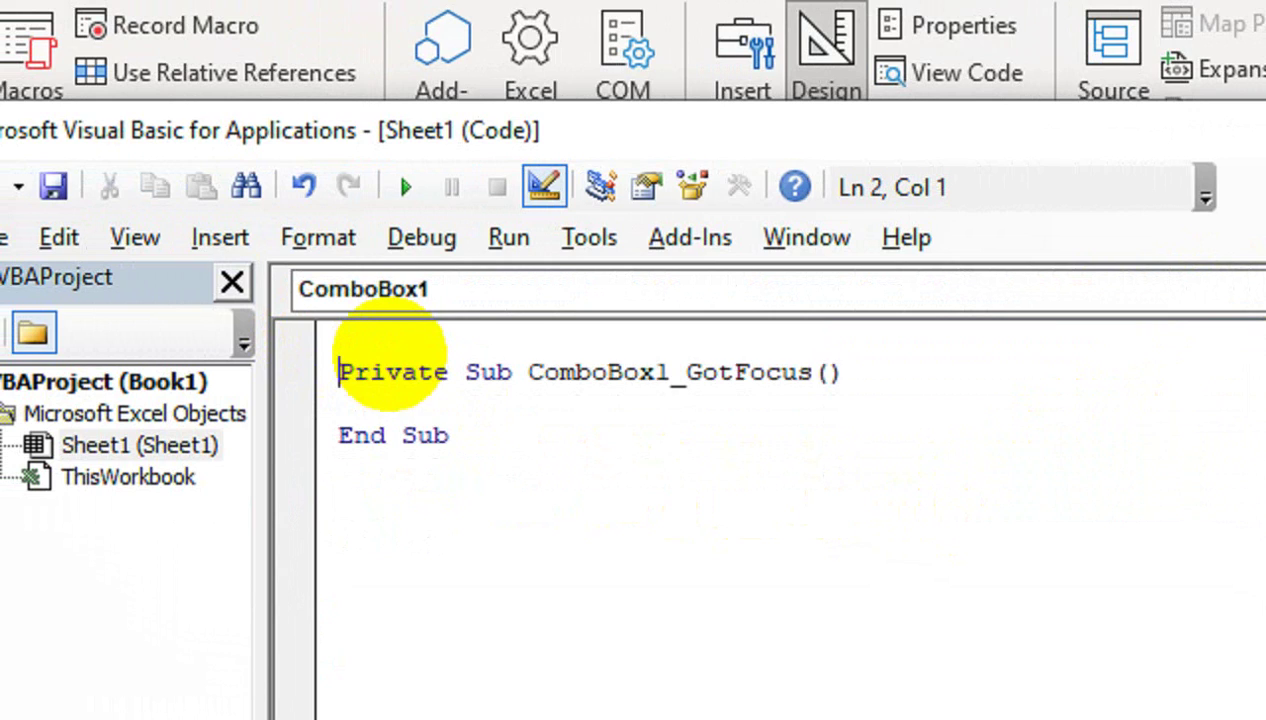
key(BackSpace)
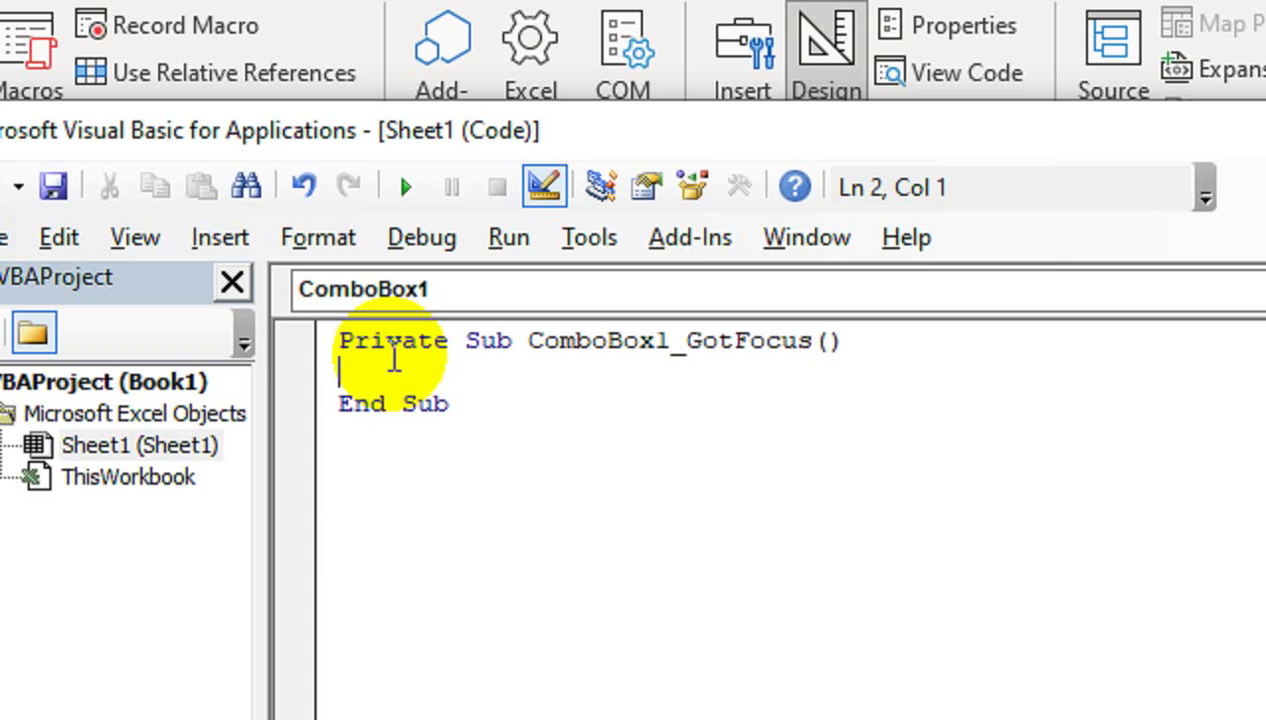
Step: Begin a statement inside the ComboBox1_GotFocus procedure with the object reference ComboBox1 followed by a dot
text(cOMBVR)
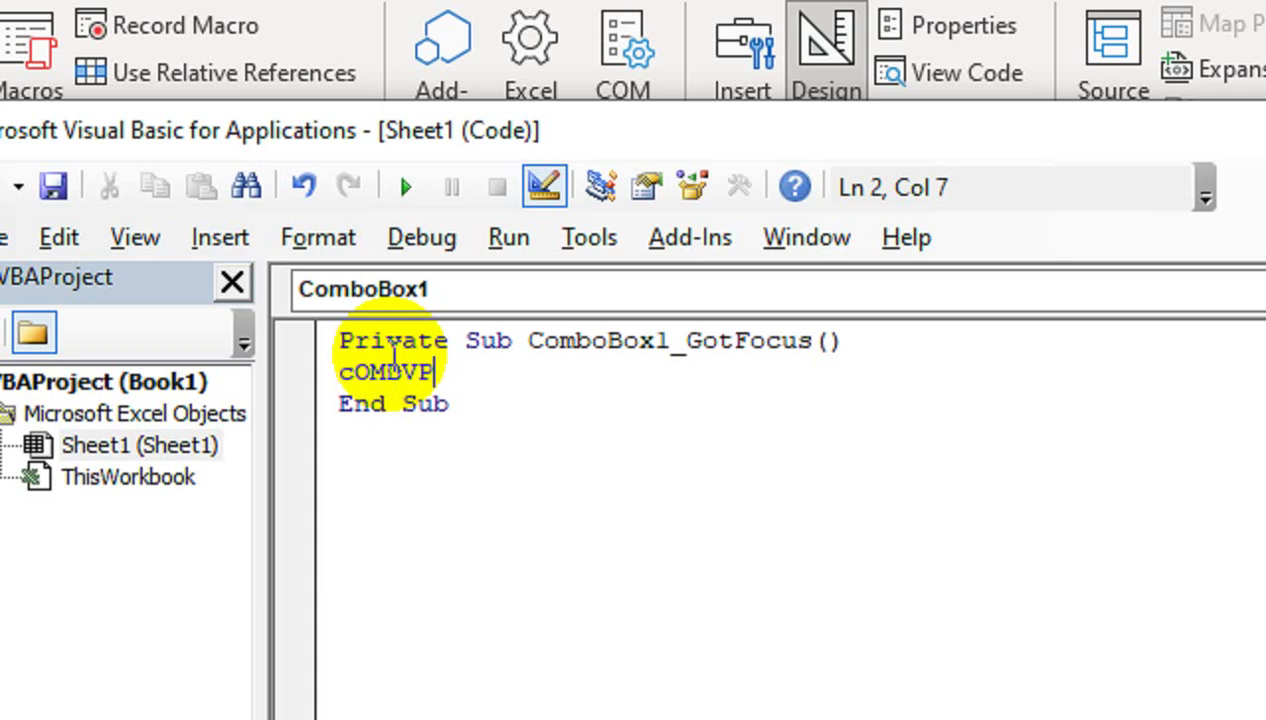
key(BackSpace)
key(BackSpace)
key(BackSpace)
key(BackSpace)
key(BackSpace)
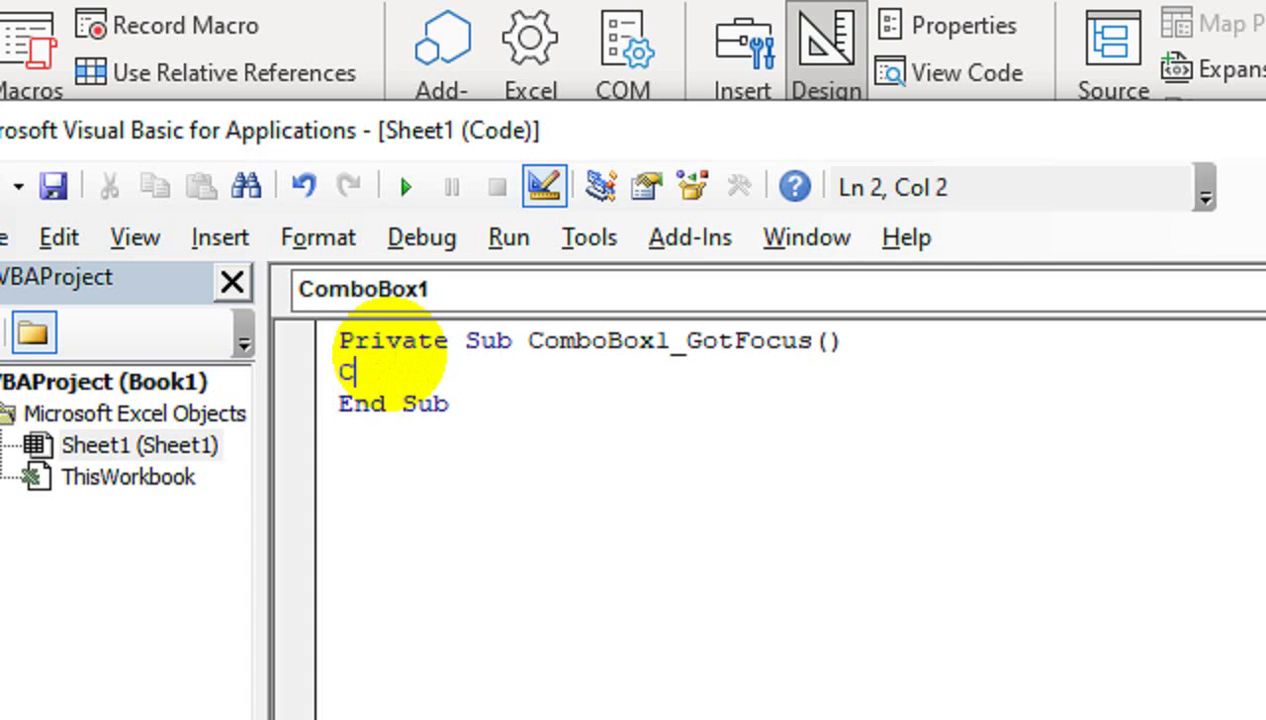
text(ombo)
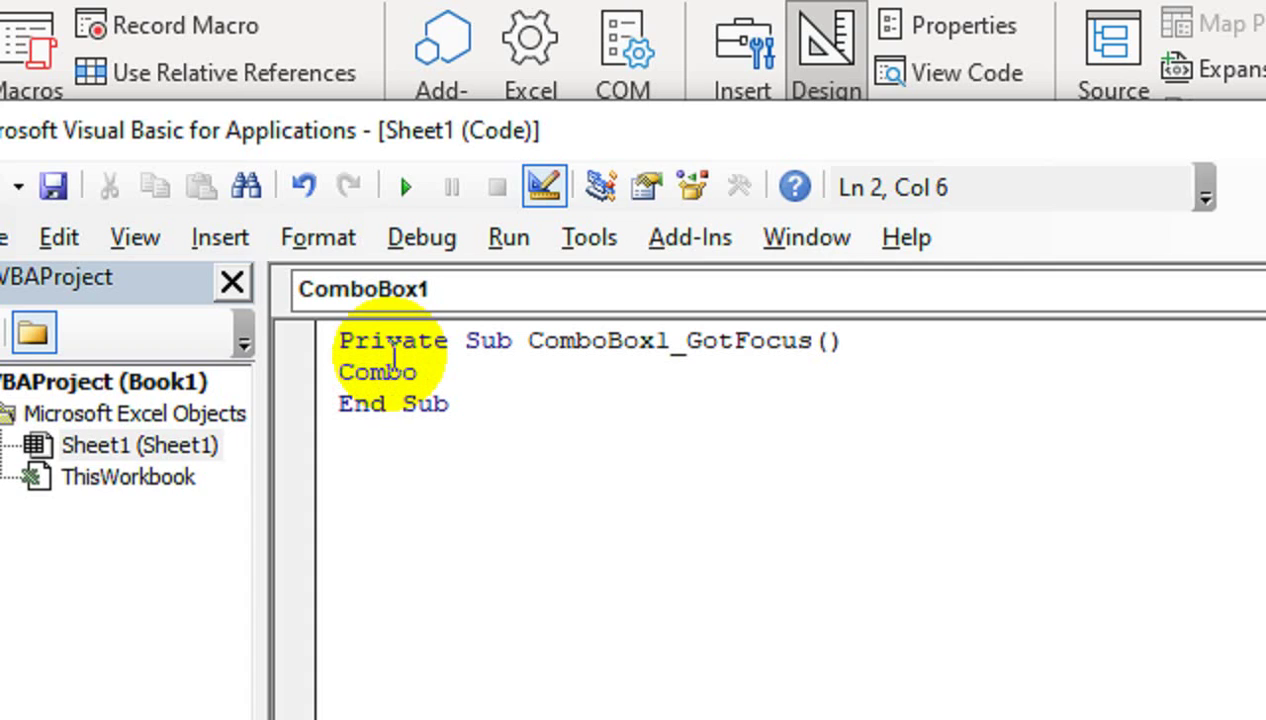
text(Box)
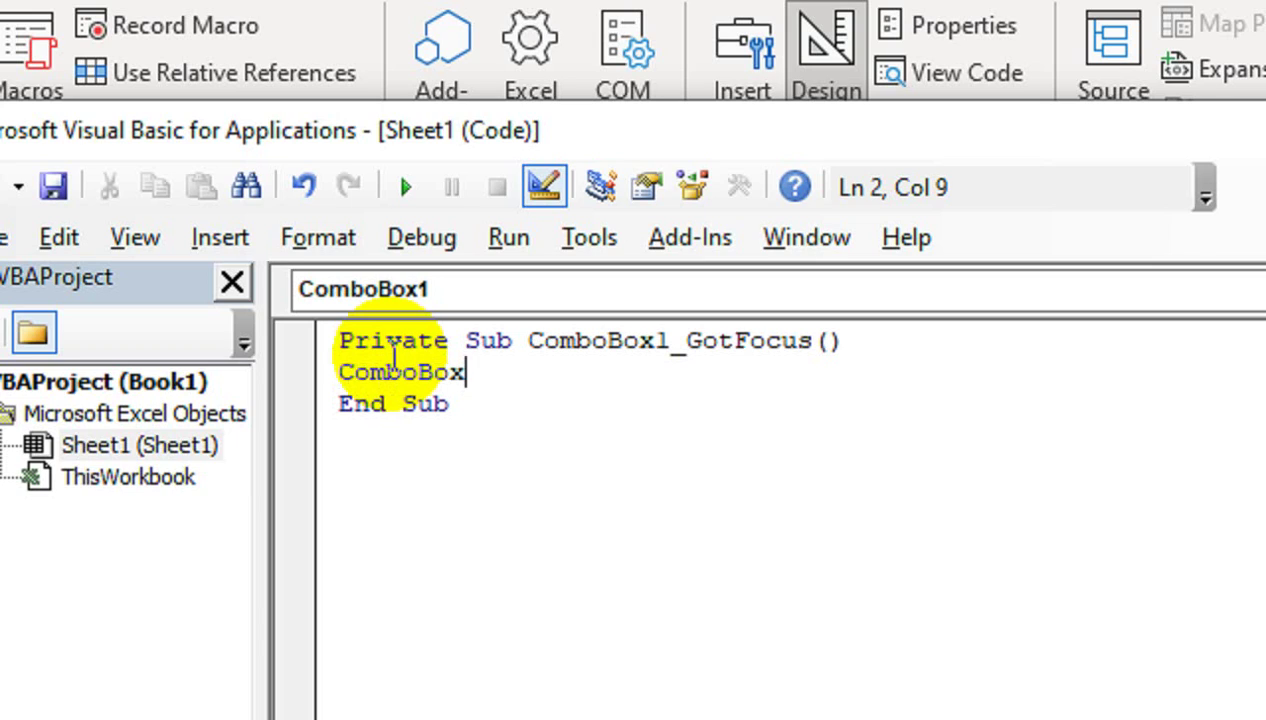
text(1.)
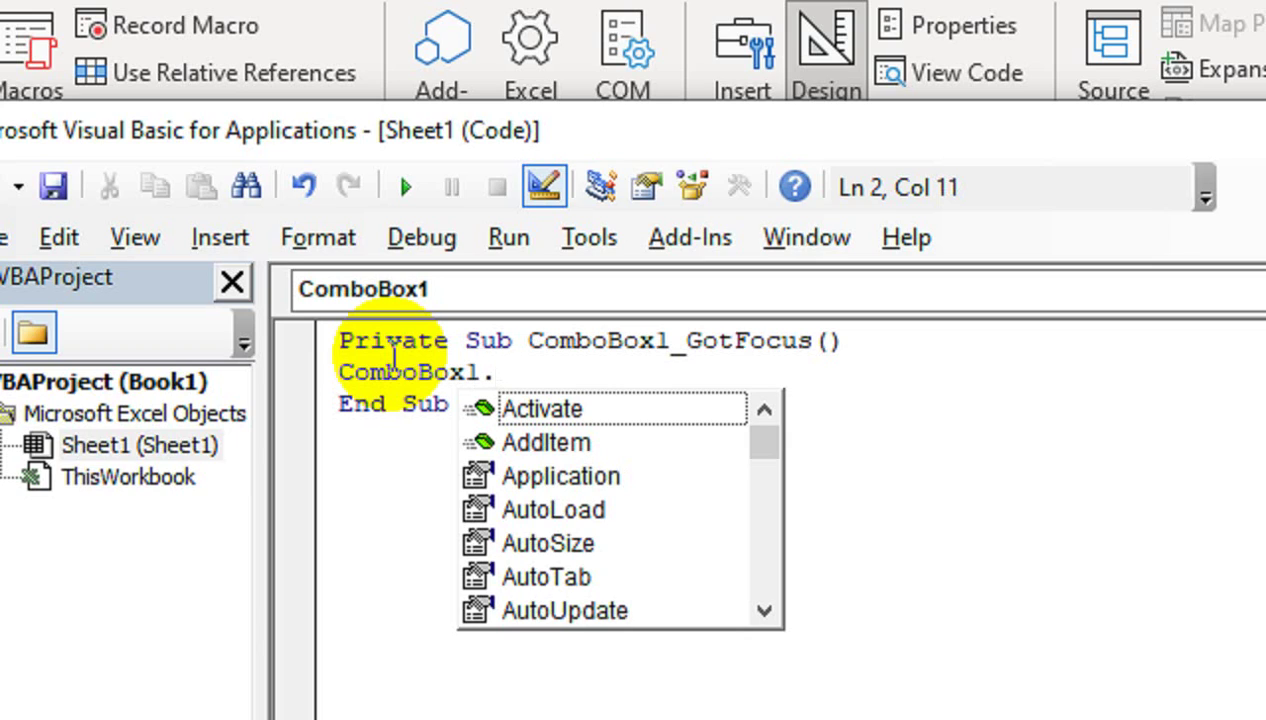
Step: Add the ListFillRange property to the ComboBox1 reference in the GotFocus procedure
text(li)
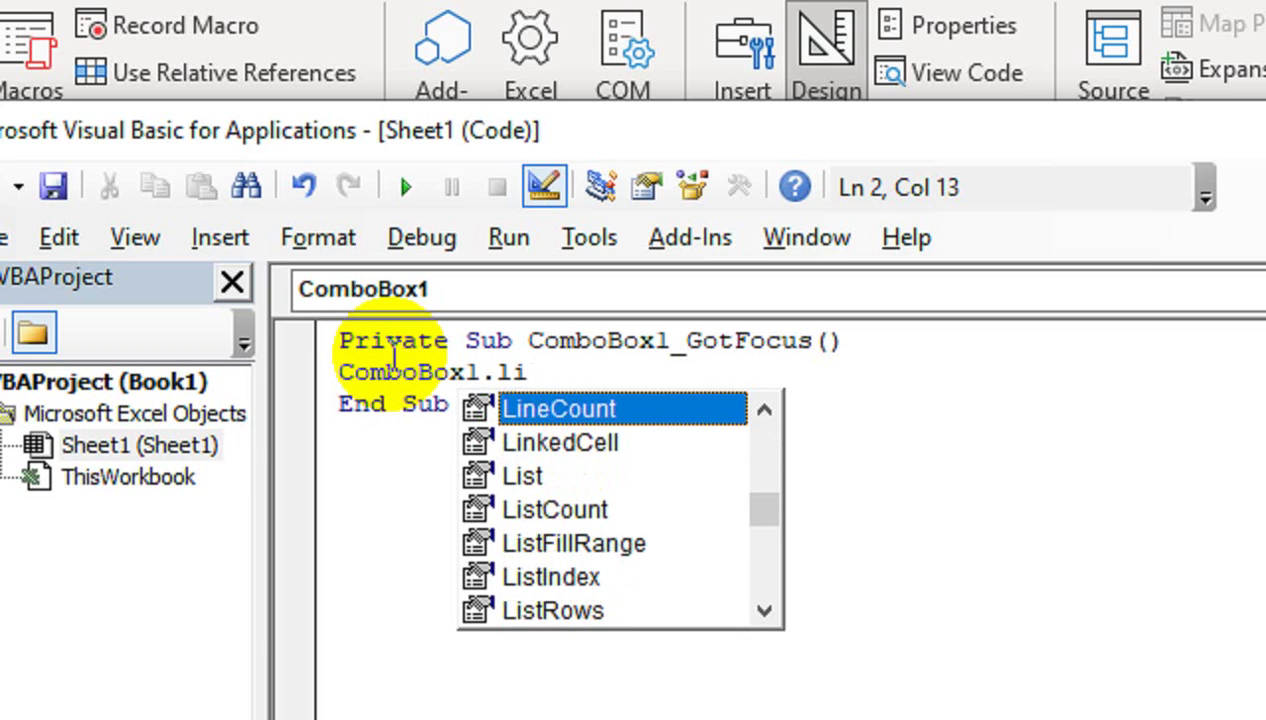
text(s)
key(Down)
key(Down)
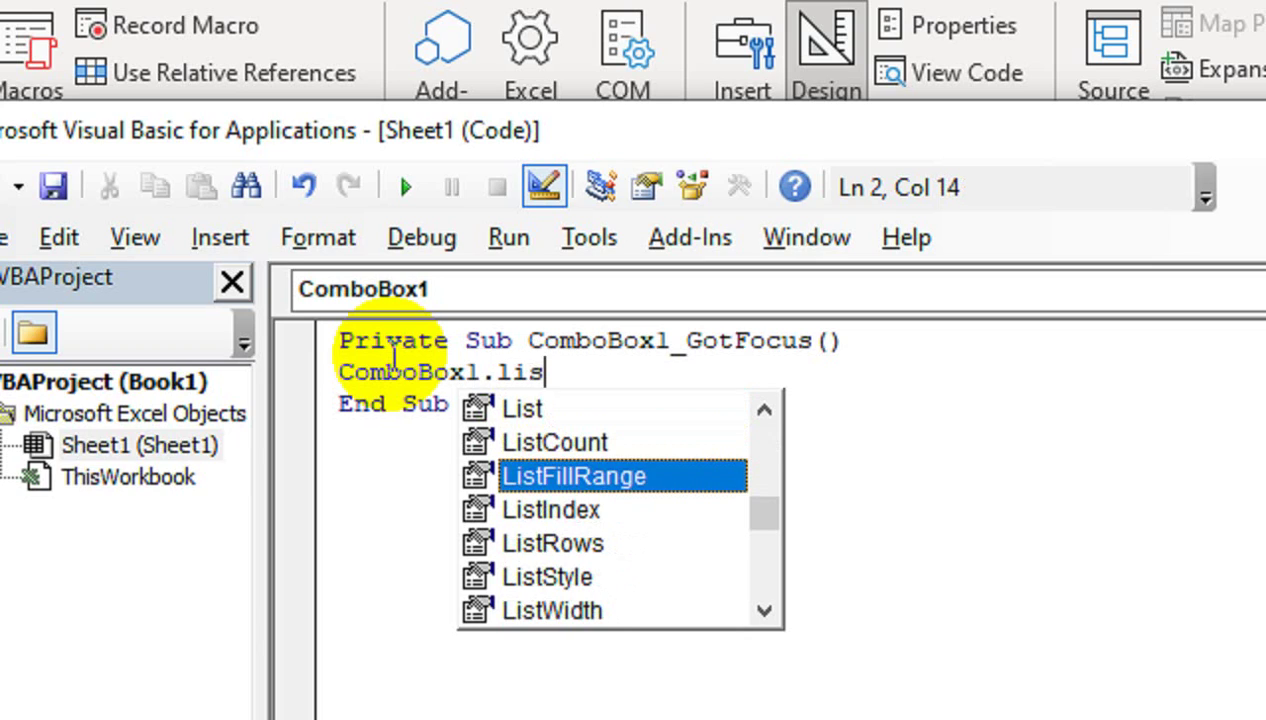
key(Tab)
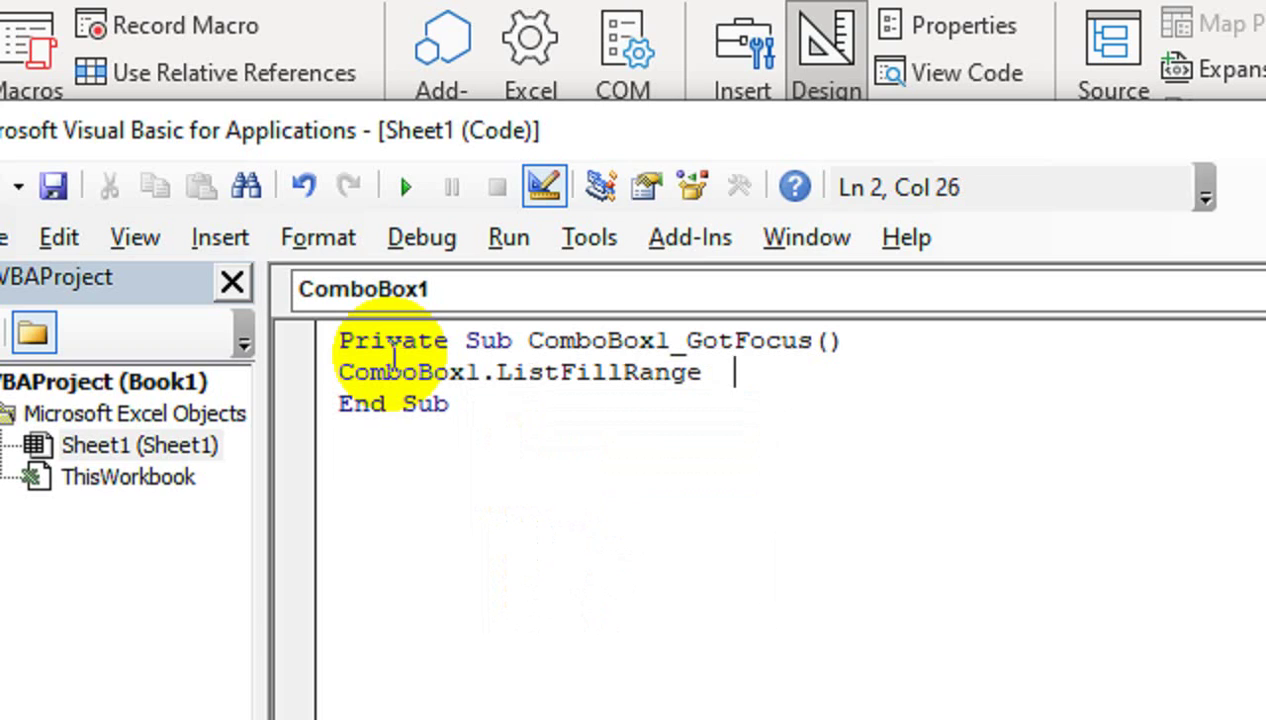
Step: Assign a quoted range name to ListFillRange, beginning with ="Drop
text(="rop)
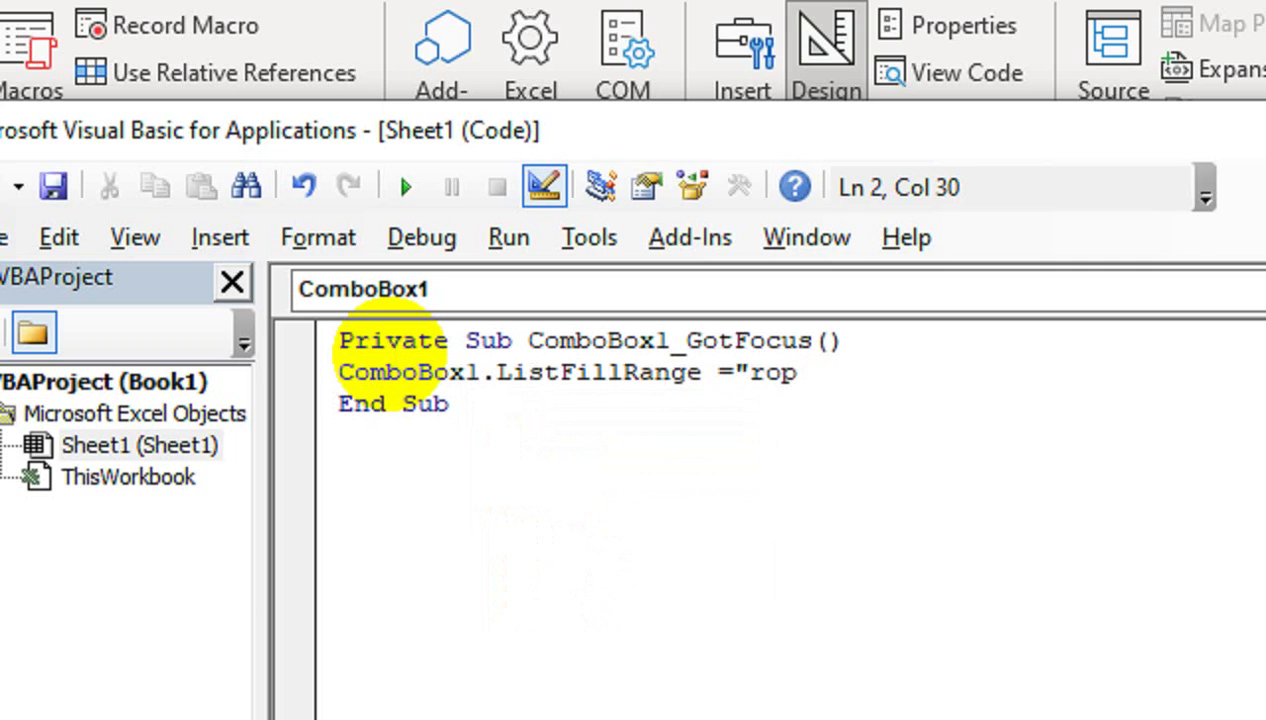
key(BackSpace)
key(BackSpace)
key(BackSpace)
text(Drop)
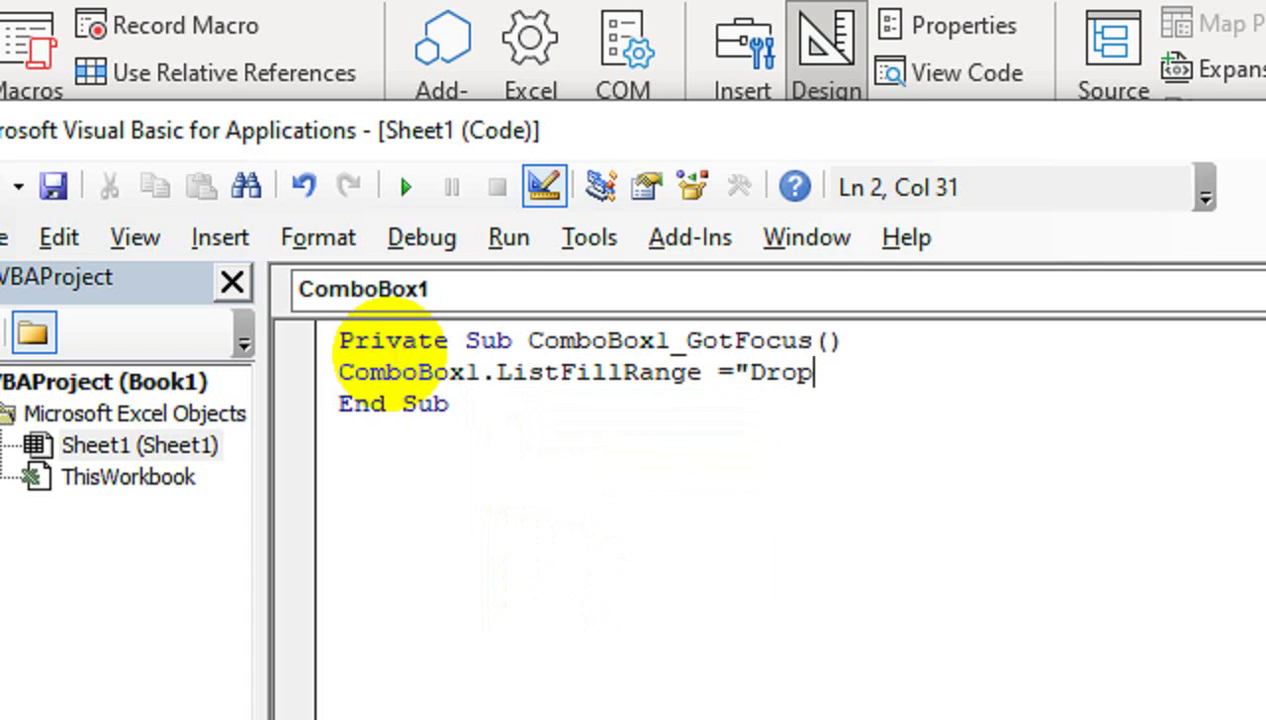